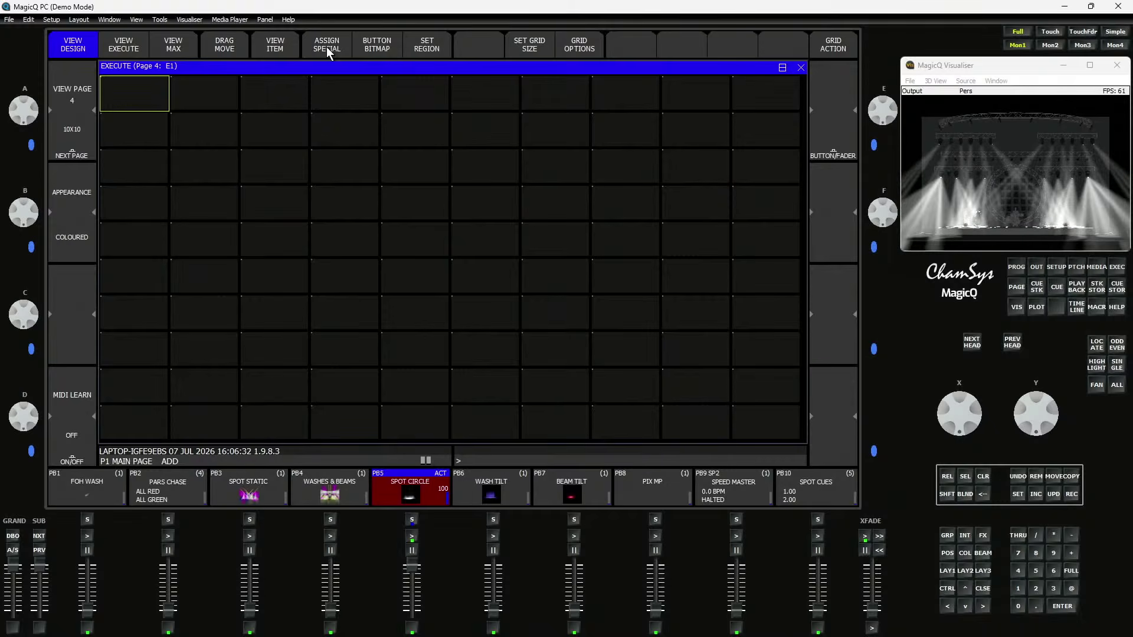
# Lower the SPOT CIRCLE playback to zero and raise the PIX MP playback to 100
pyautogui.click(327, 48)
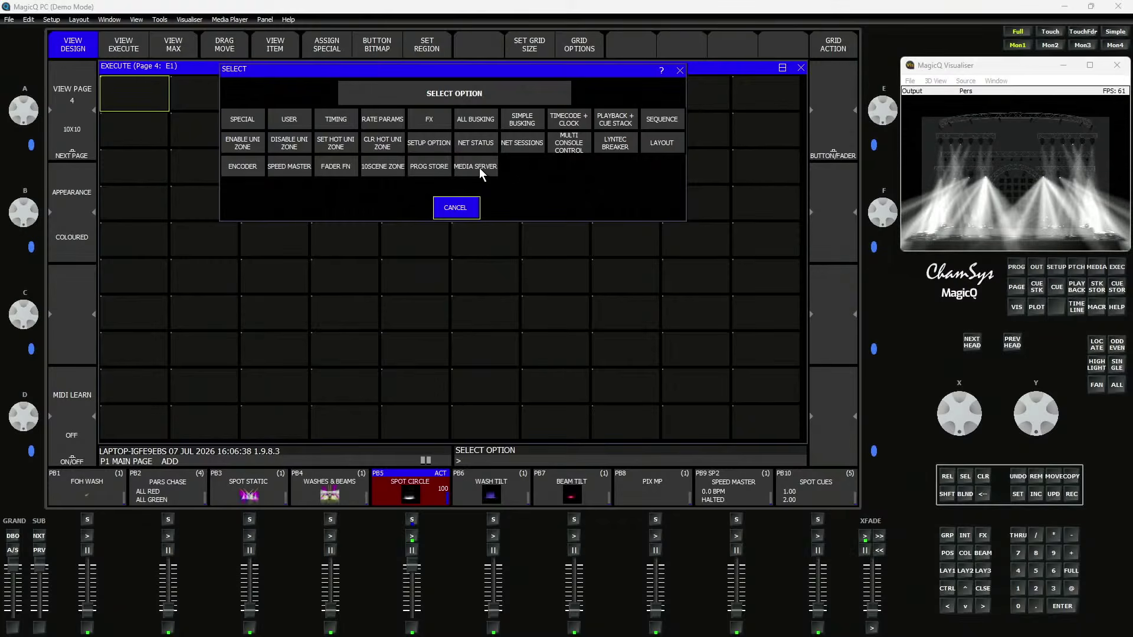
pyautogui.click(460, 204)
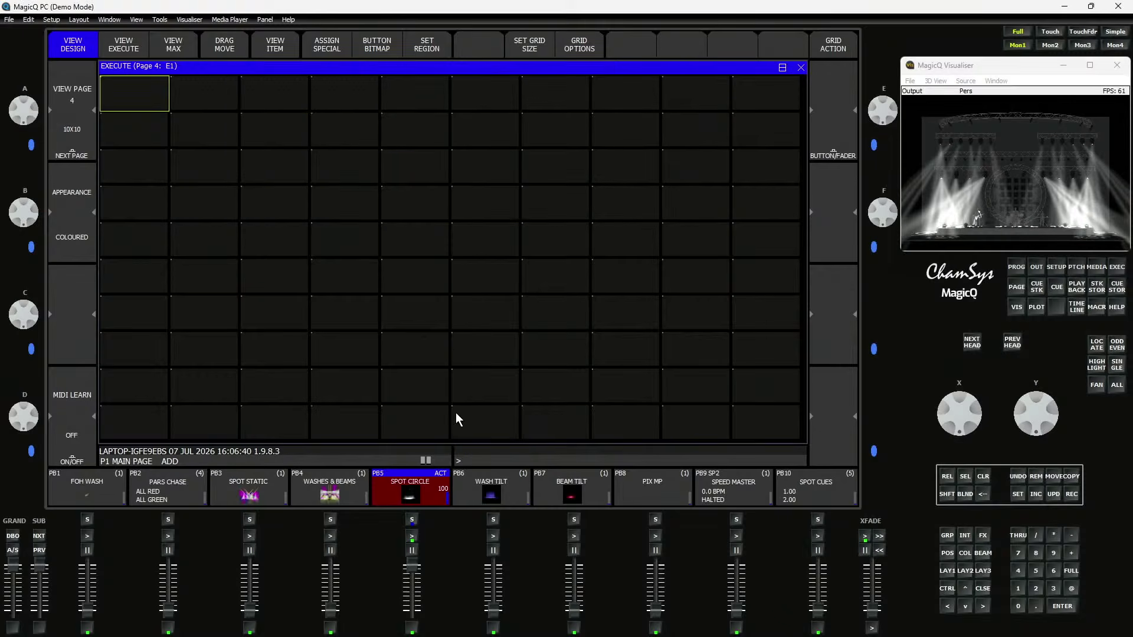
pyautogui.moveTo(412, 563); pyautogui.dragTo(430, 624)
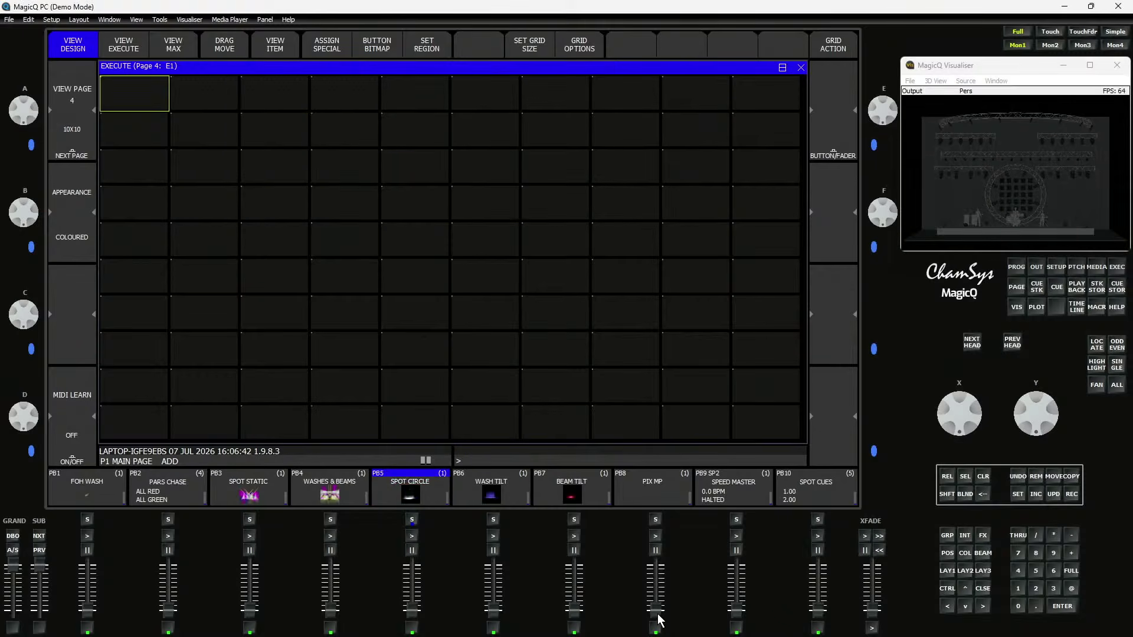
pyautogui.moveTo(655, 611); pyautogui.dragTo(662, 505)
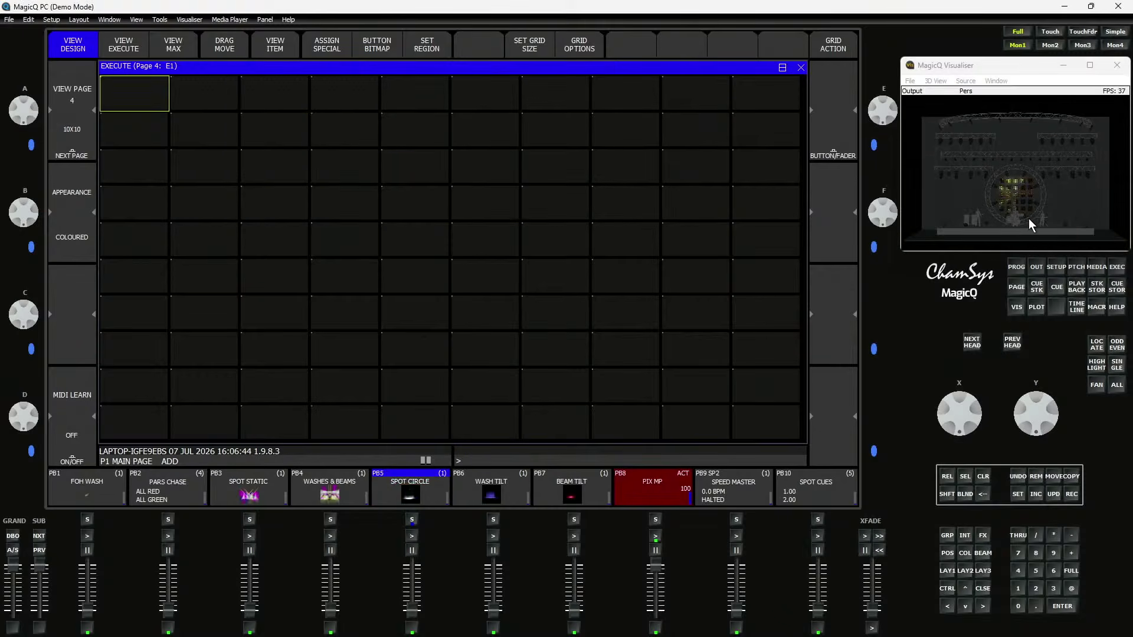
# Set the type of media server 2 to NDI in the system's media server setup
pyautogui.click(1056, 266)
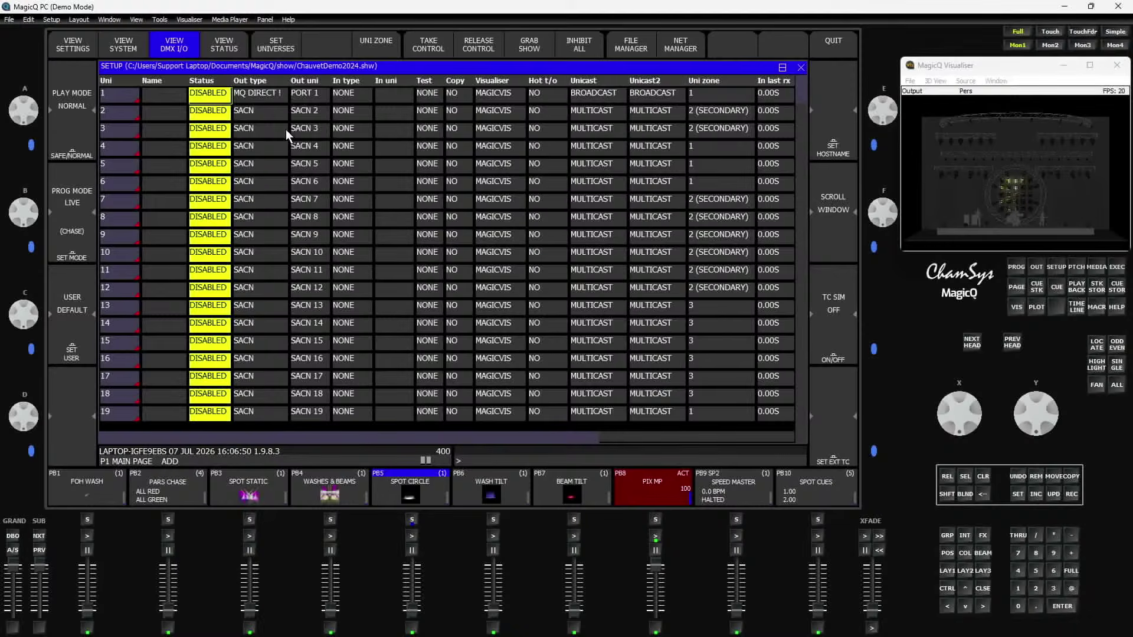
pyautogui.click(129, 44)
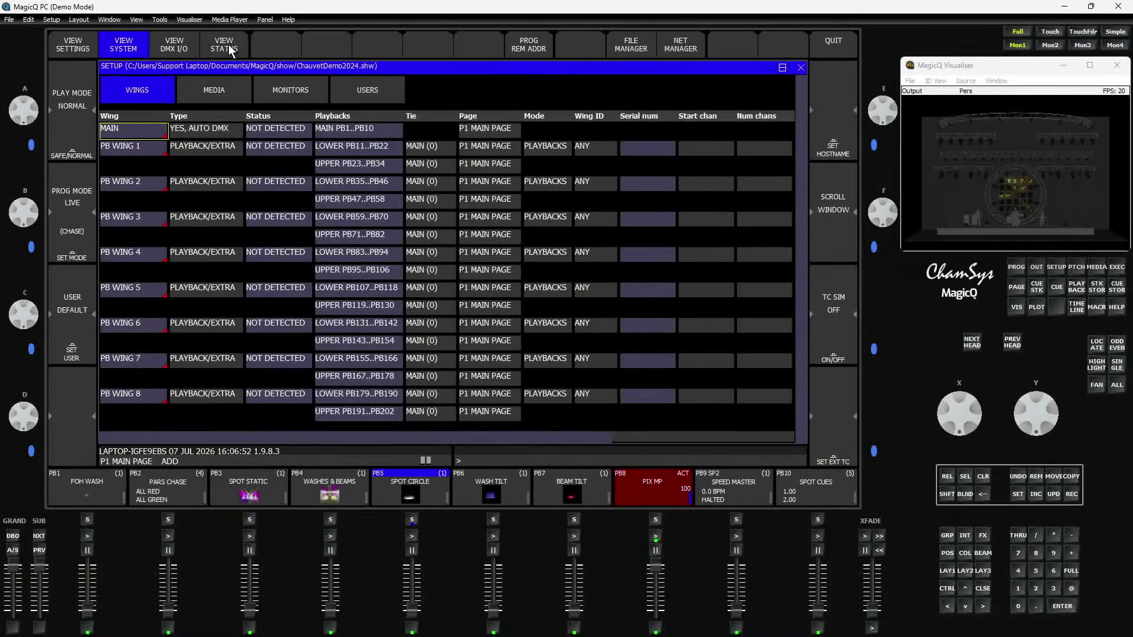
pyautogui.click(224, 85)
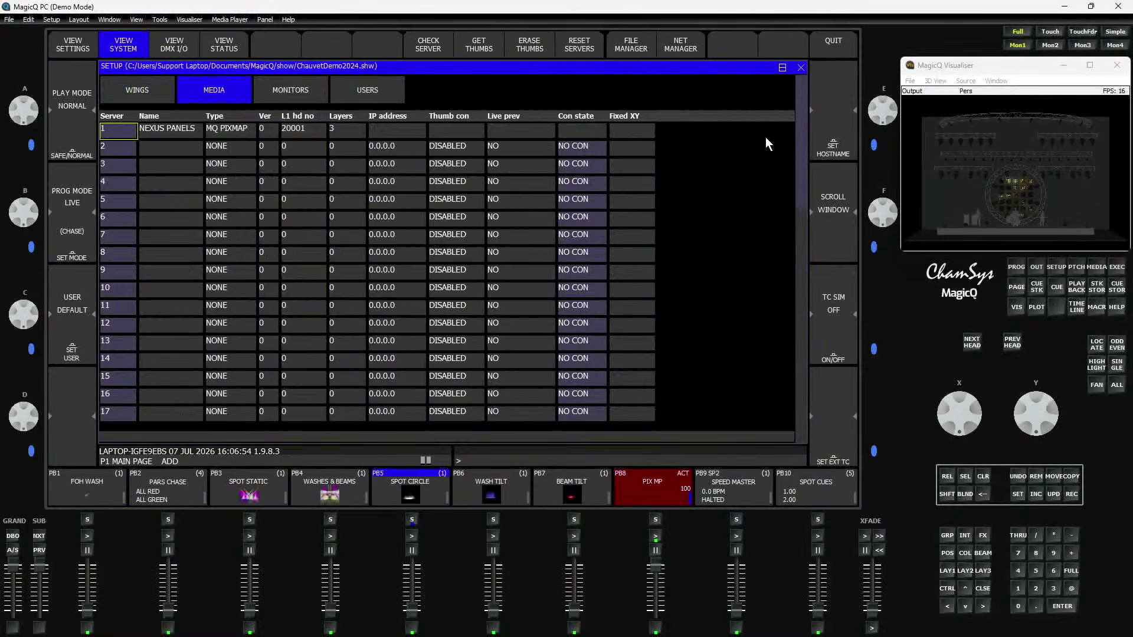
pyautogui.moveTo(802, 99)
pyautogui.mouseDown()
pyautogui.moveTo(811, 359)
pyautogui.moveTo(813, 116)
pyautogui.mouseUp()
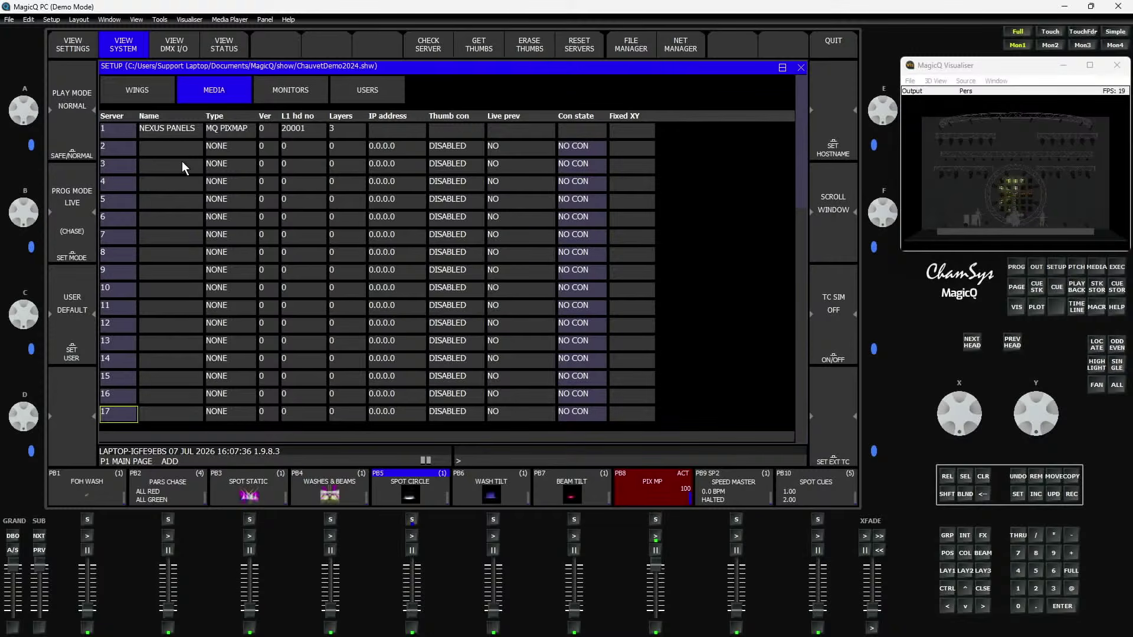
pyautogui.click(217, 151)
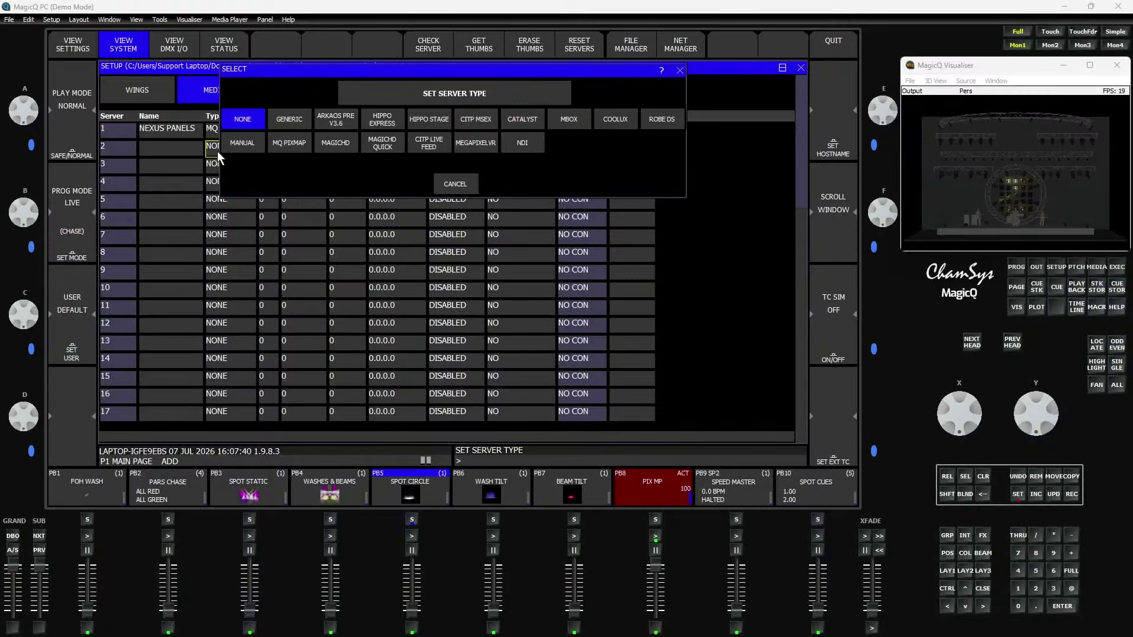
pyautogui.click(512, 140)
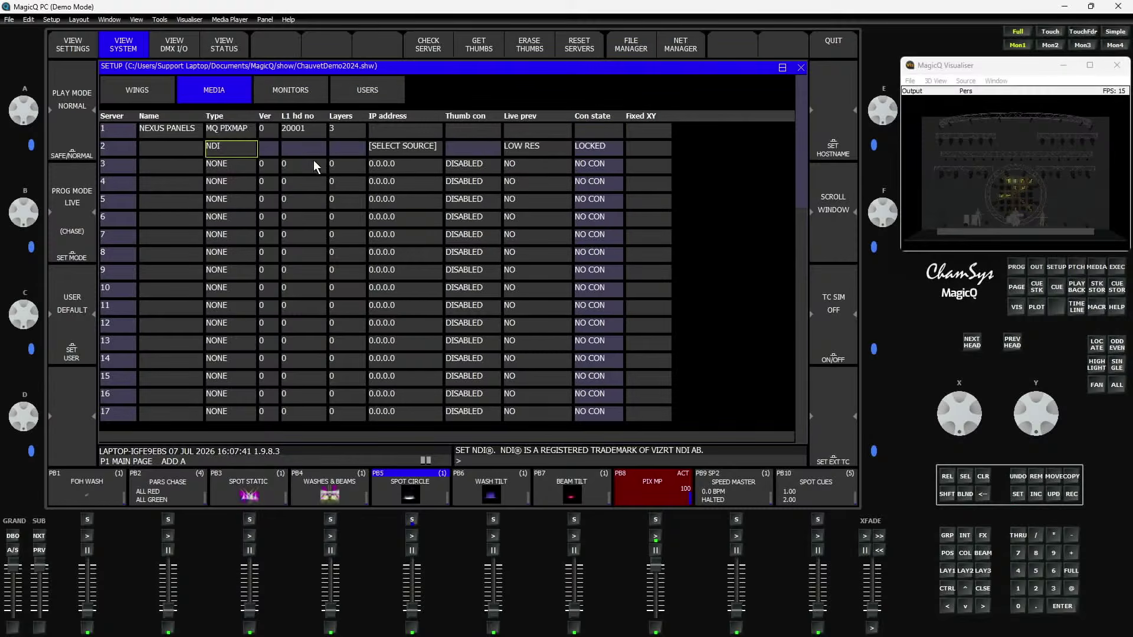
# Try CSYS-000569 (MEDIAMASTER 26 OUTPUT) as server 2's NDI sender, and switch it to LAPTOP-IGFE9EBS (REMOTE CONNECTION 1)
pyautogui.click(412, 149)
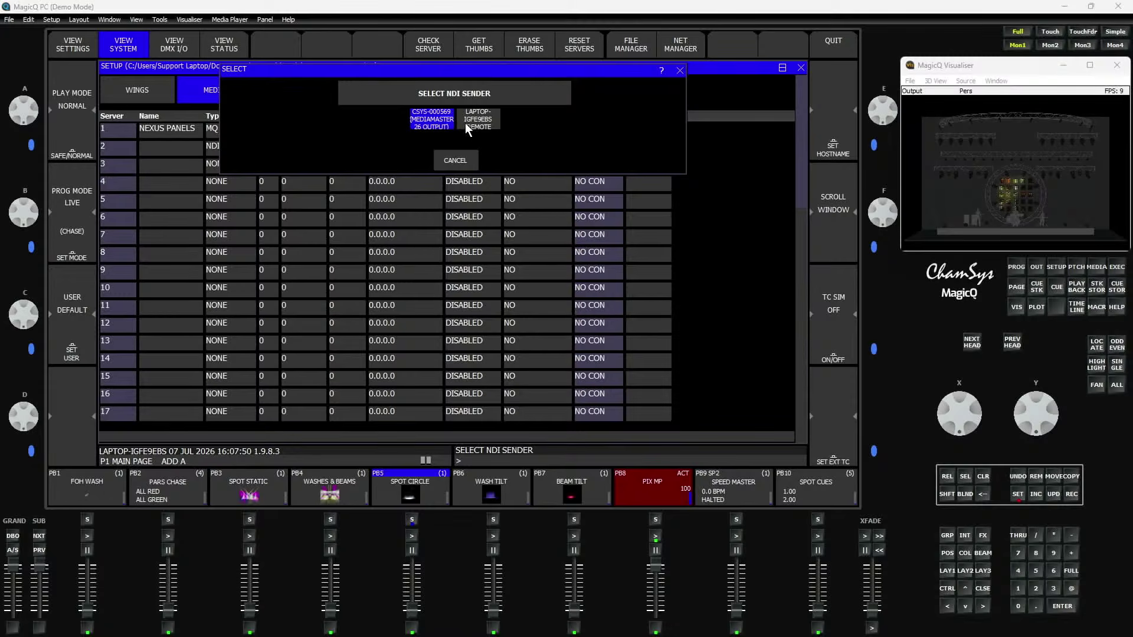
pyautogui.click(435, 122)
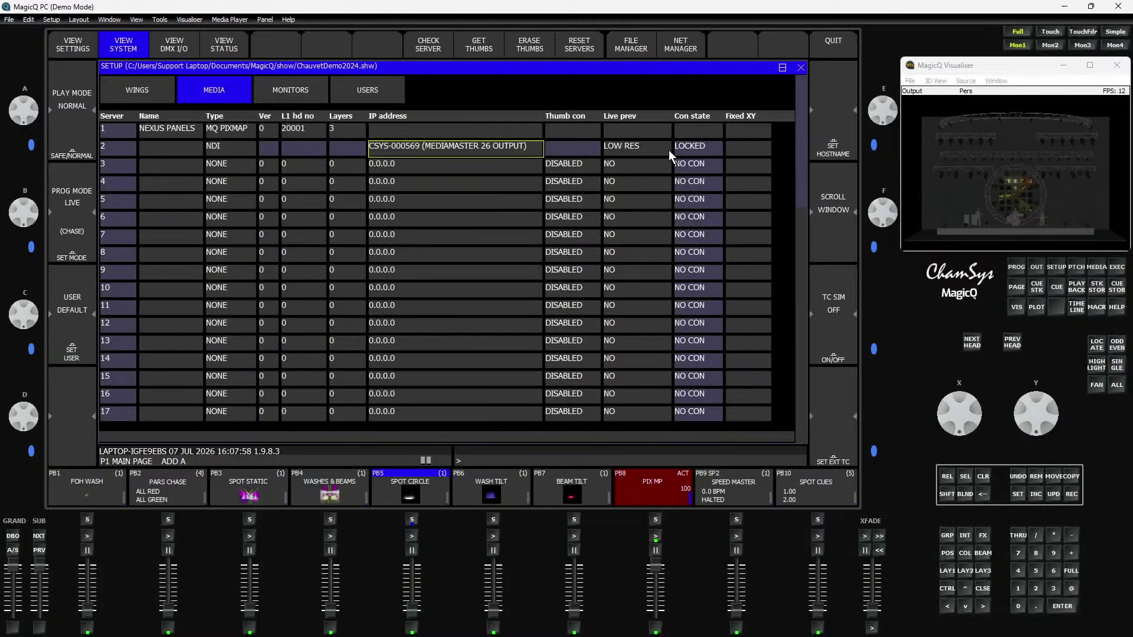
pyautogui.click(477, 146)
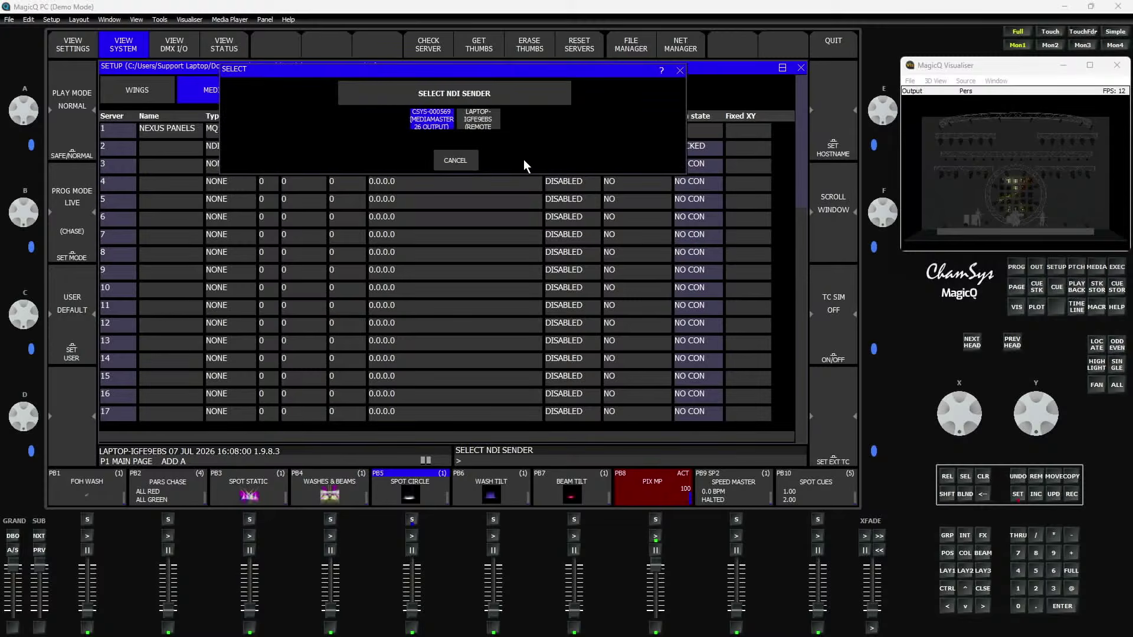
pyautogui.click(492, 119)
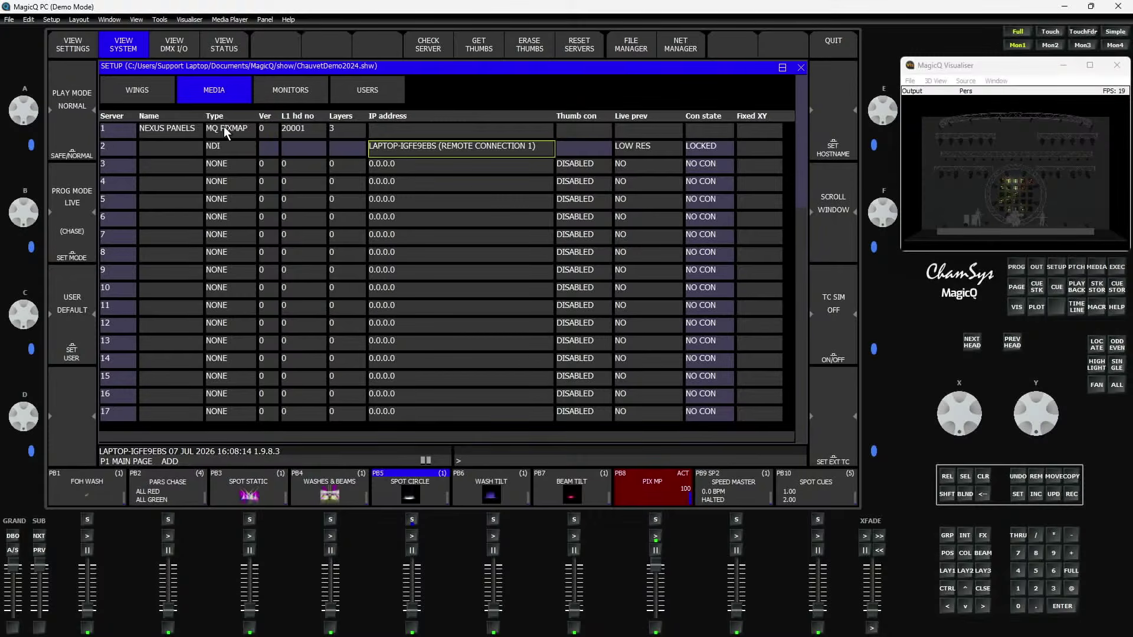
# Assign the NEXUS PANELS media server preview to the first item of execute page 4
pyautogui.click(1097, 268)
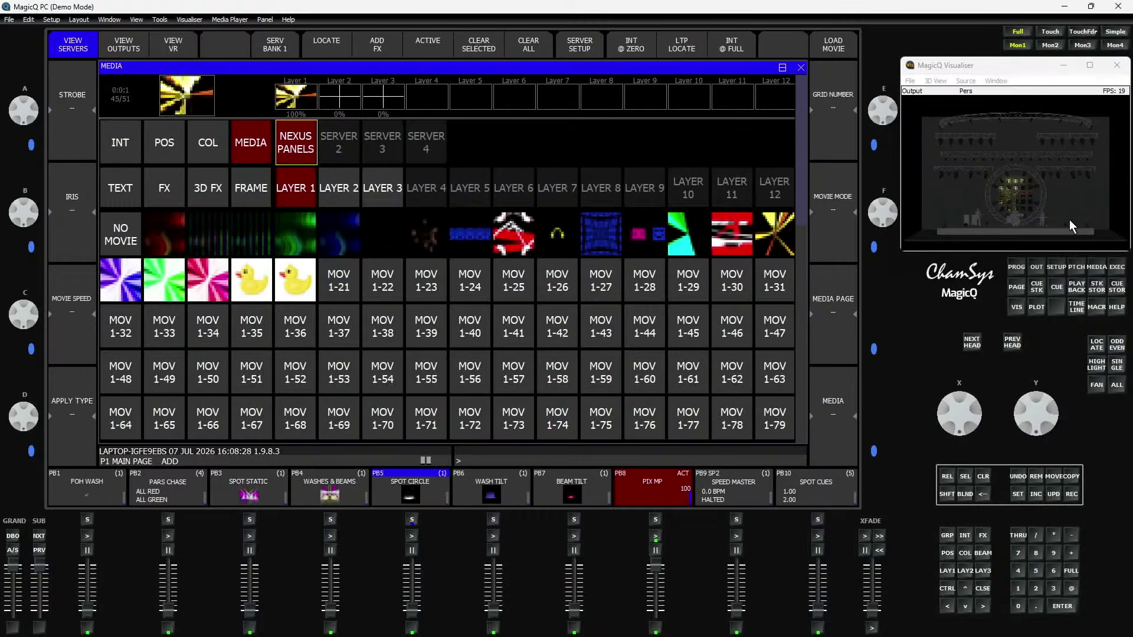
pyautogui.click(1116, 269)
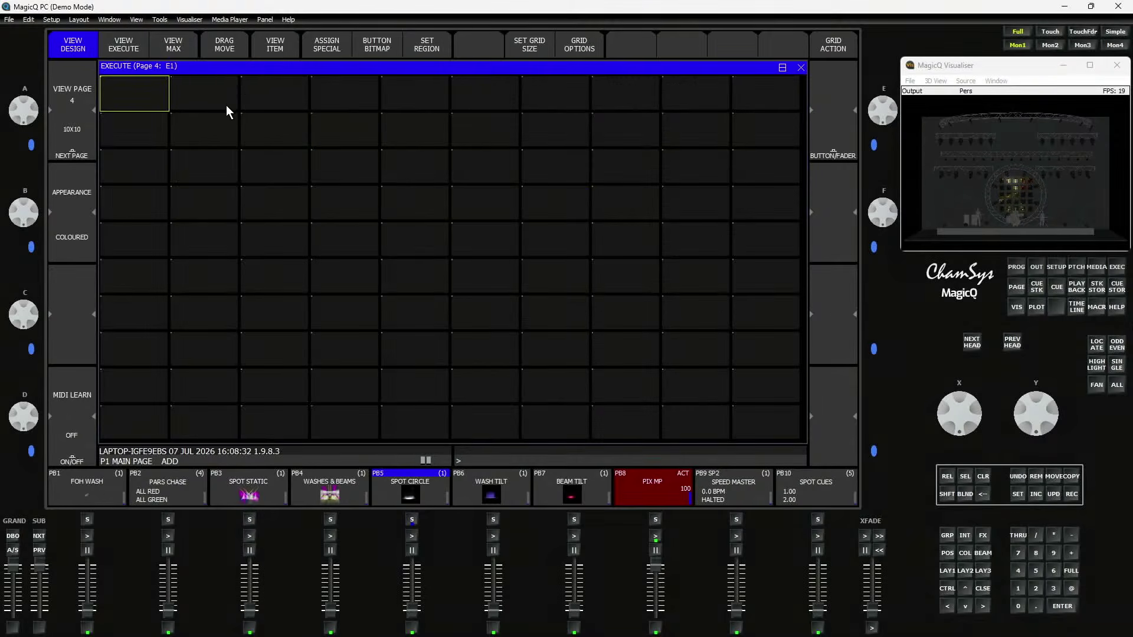
pyautogui.click(324, 51)
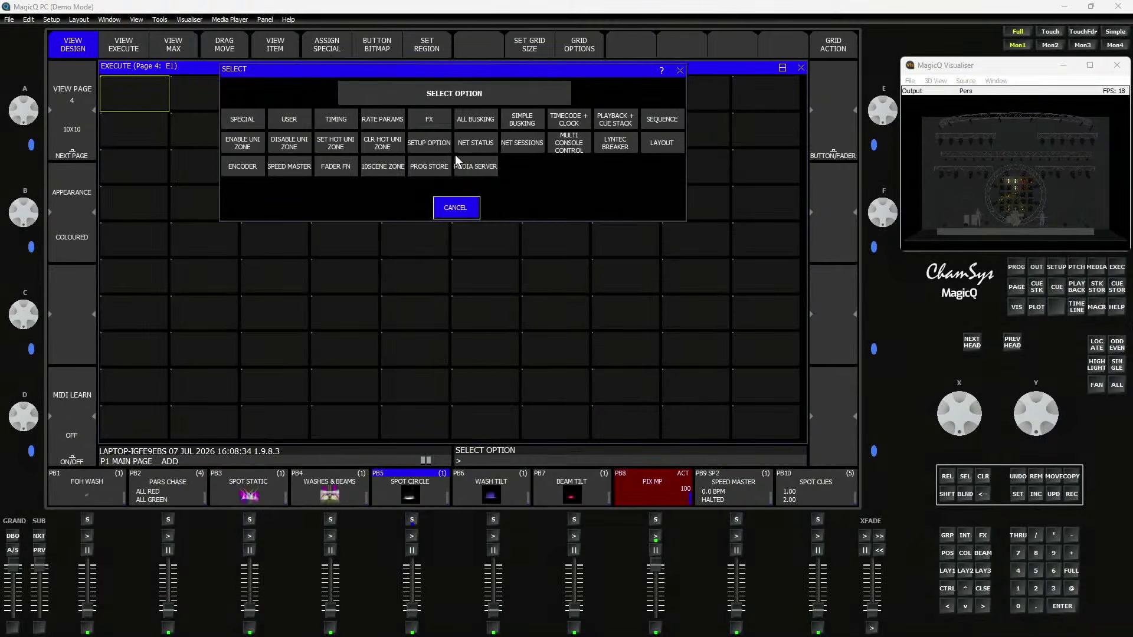
pyautogui.click(469, 166)
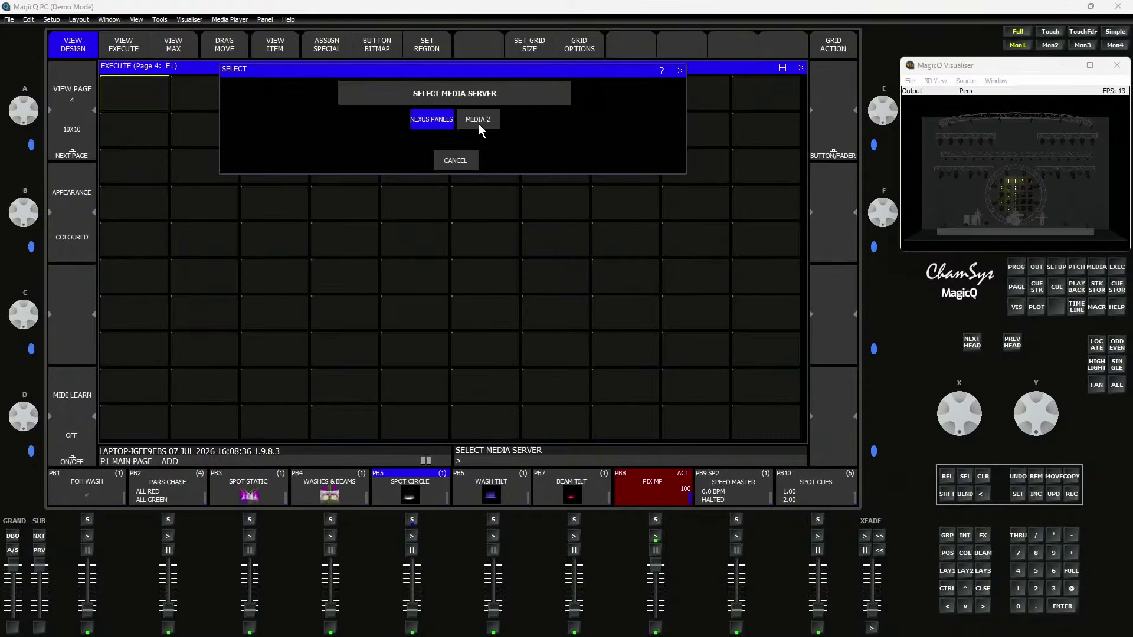
pyautogui.click(436, 118)
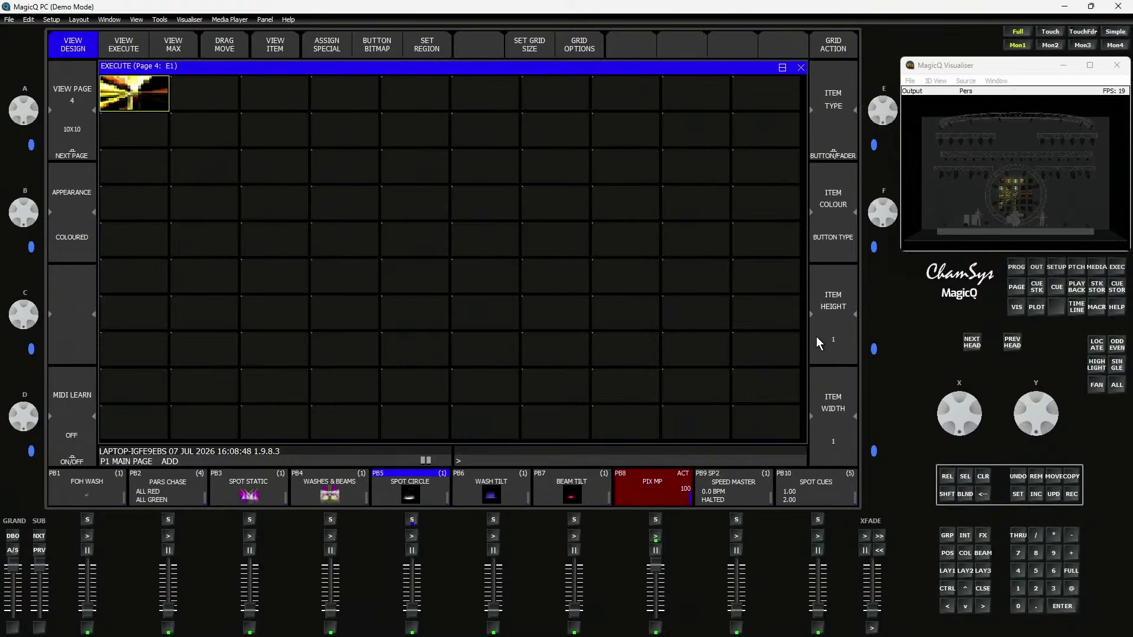
# Resize the media preview item to a height of 2 and width of 1, and show the page in execute mode
pyautogui.scroll(3, 821, 342)
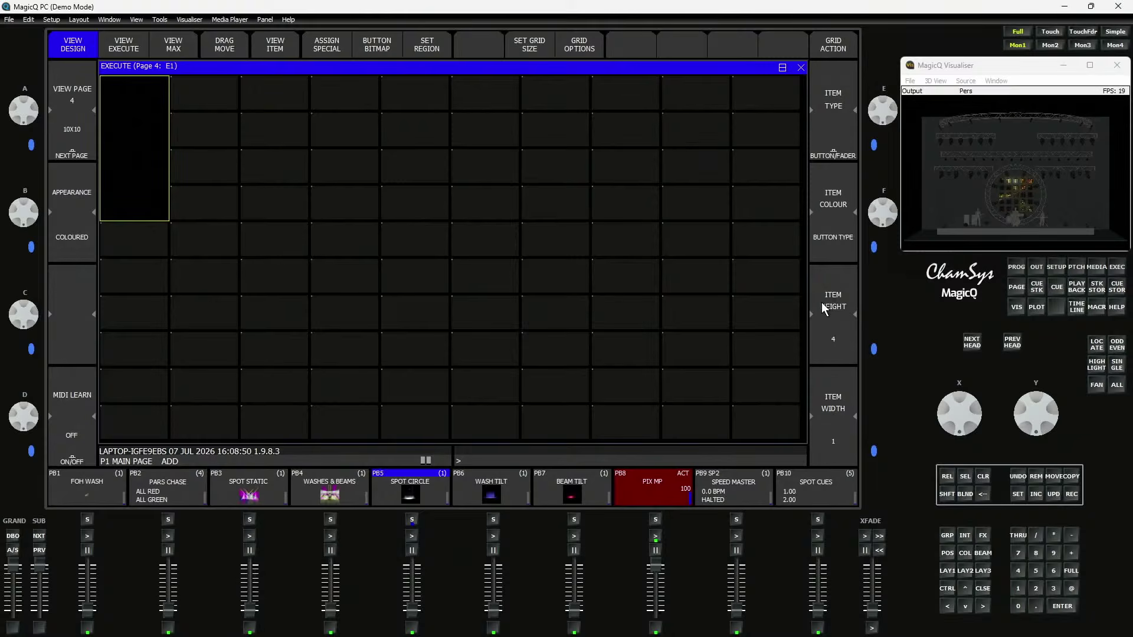
pyautogui.scroll(-1, 821, 302)
pyautogui.scroll(1, 833, 444)
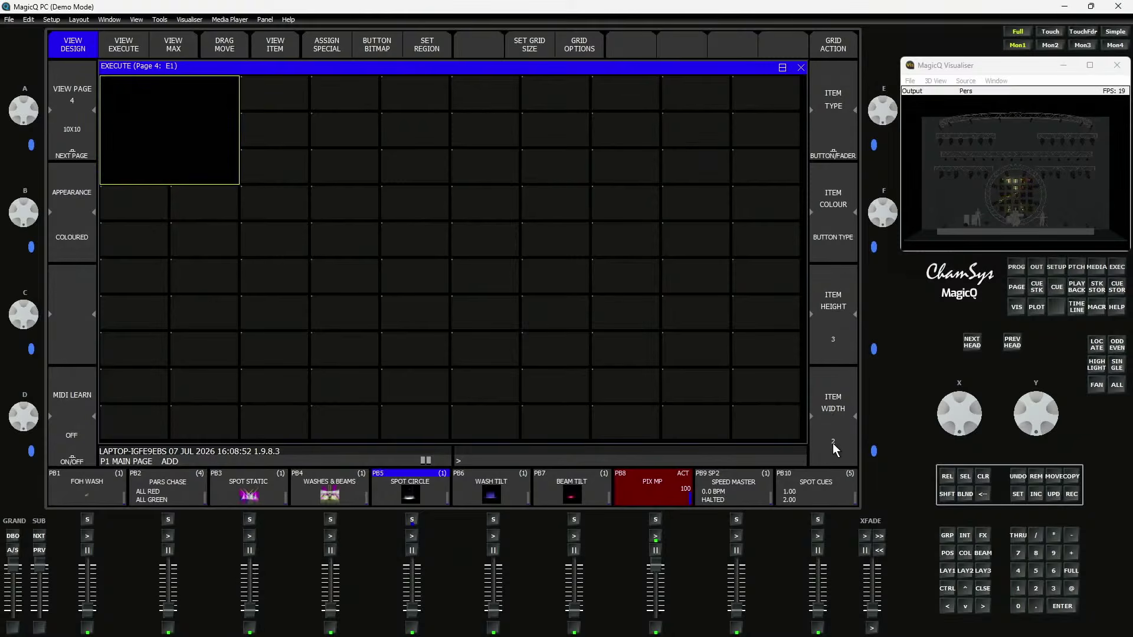
pyautogui.scroll(-1, 834, 380)
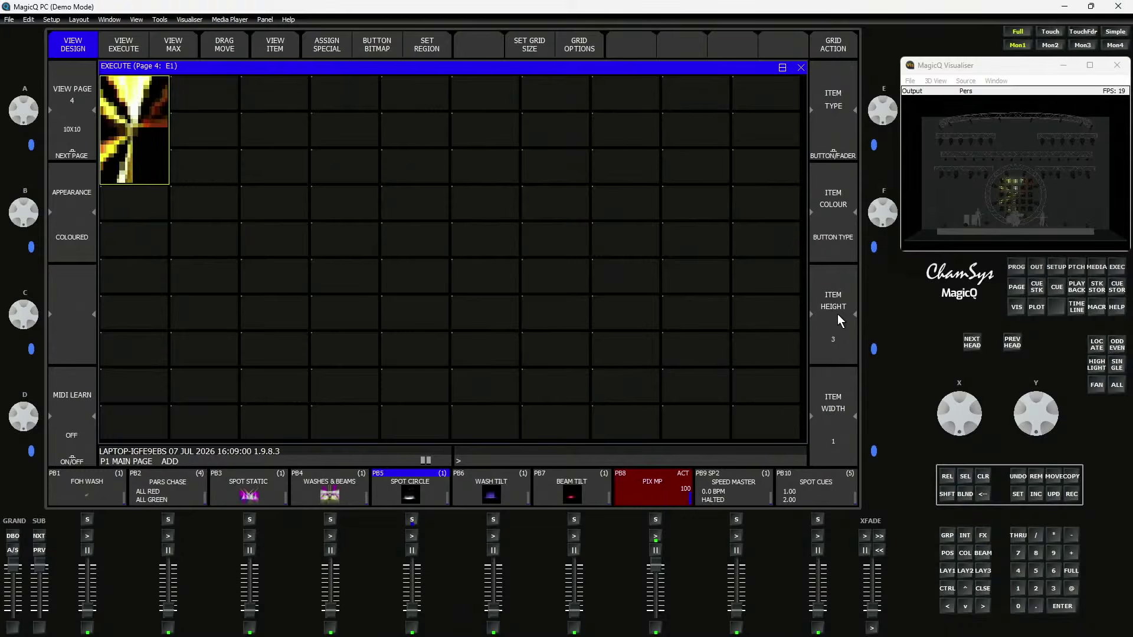
pyautogui.scroll(-1, 829, 285)
pyautogui.click(108, 51)
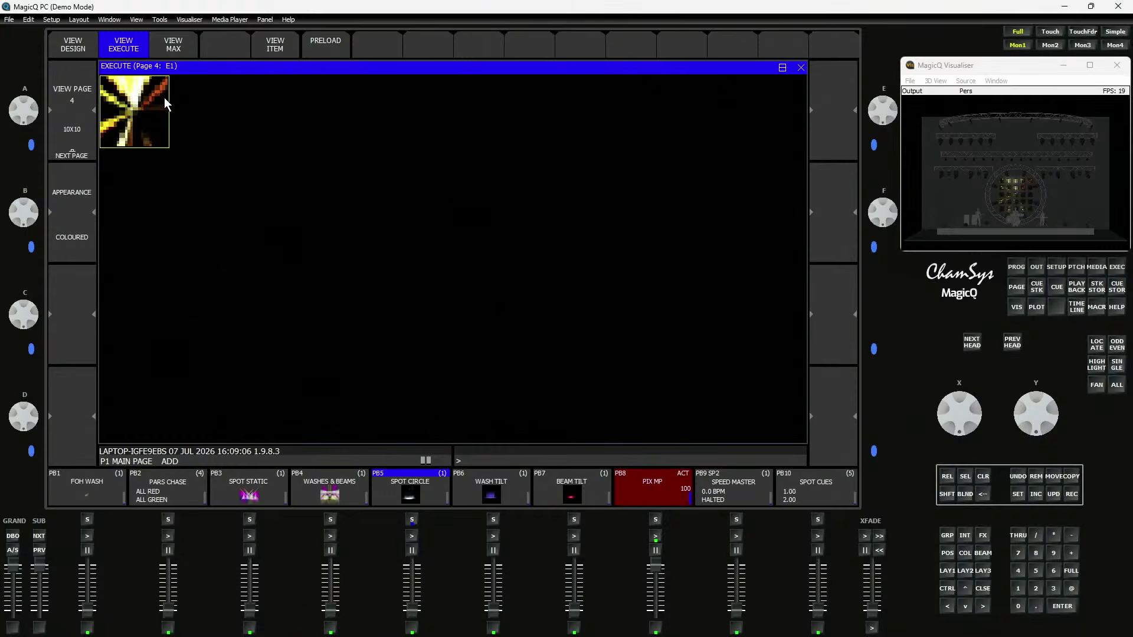
# Remove the media preview item from the execute page in design mode and lower the PIX MP playback to zero
pyautogui.click(73, 44)
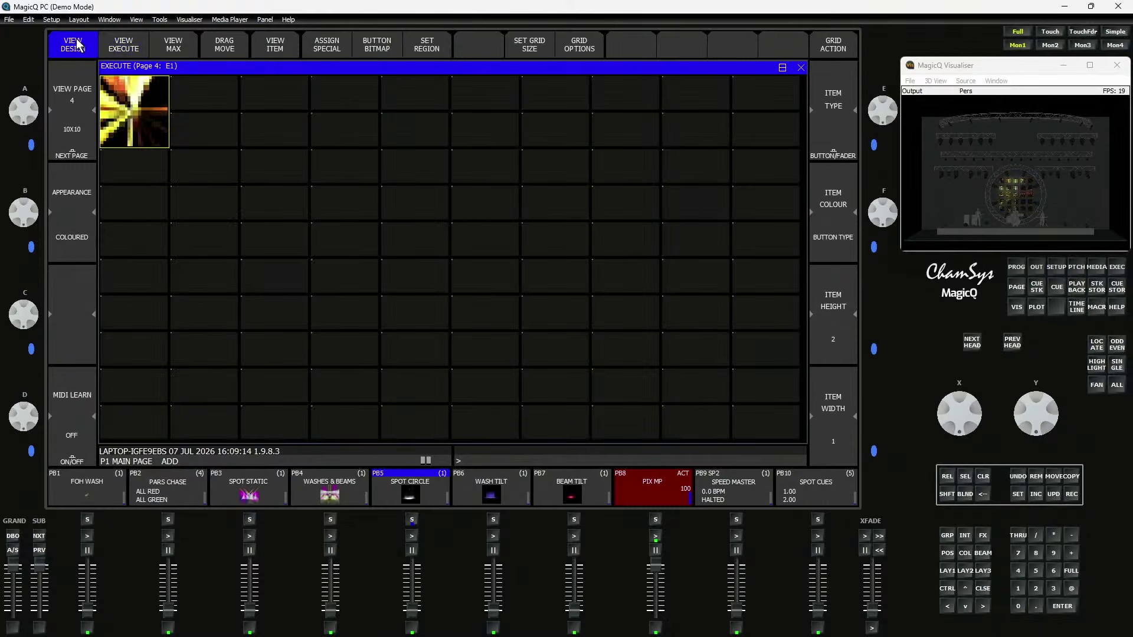
pyautogui.click(1037, 477)
pyautogui.click(153, 127)
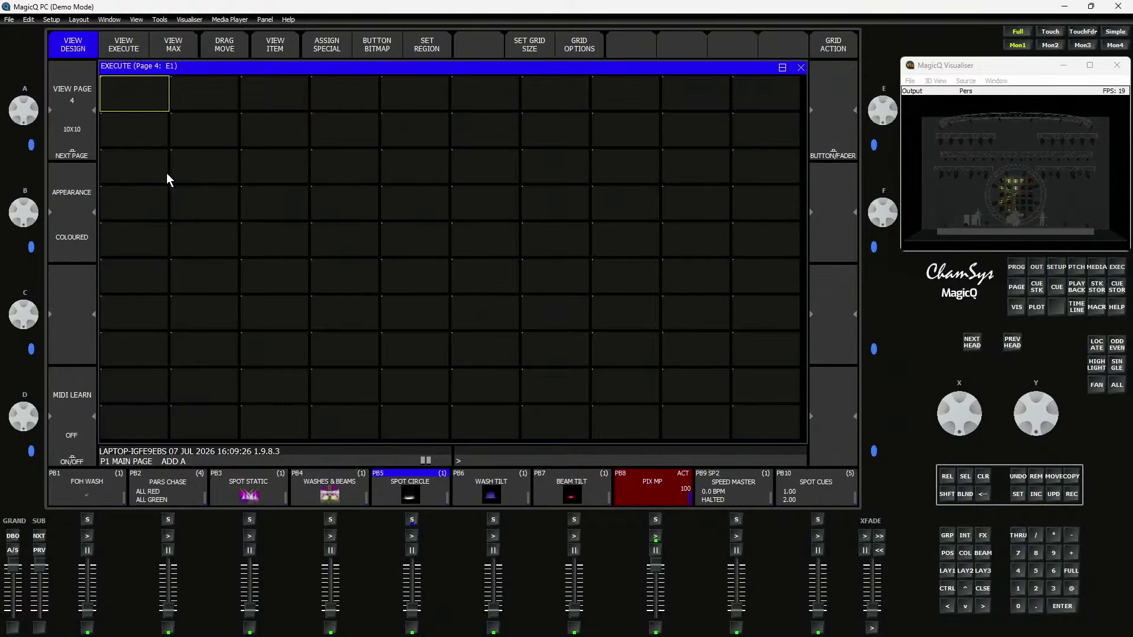
pyautogui.moveTo(655, 566); pyautogui.dragTo(656, 635)
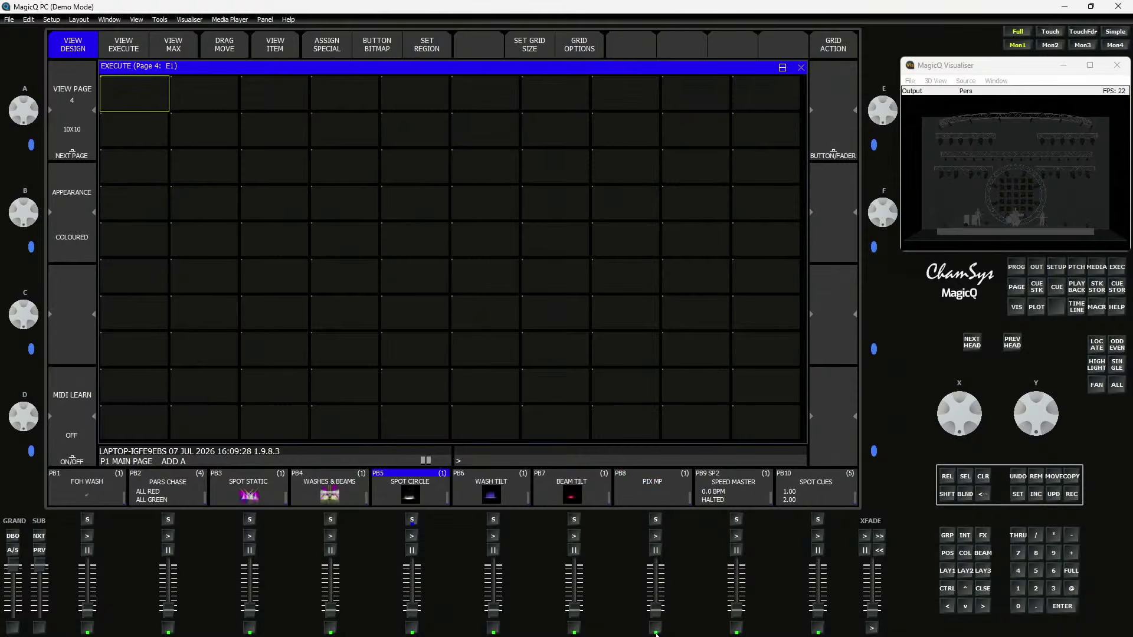
# Remove the SPOT CUES stack from playback PB10 and record a new empty cue there
pyautogui.click(1041, 481)
pyautogui.click(812, 488)
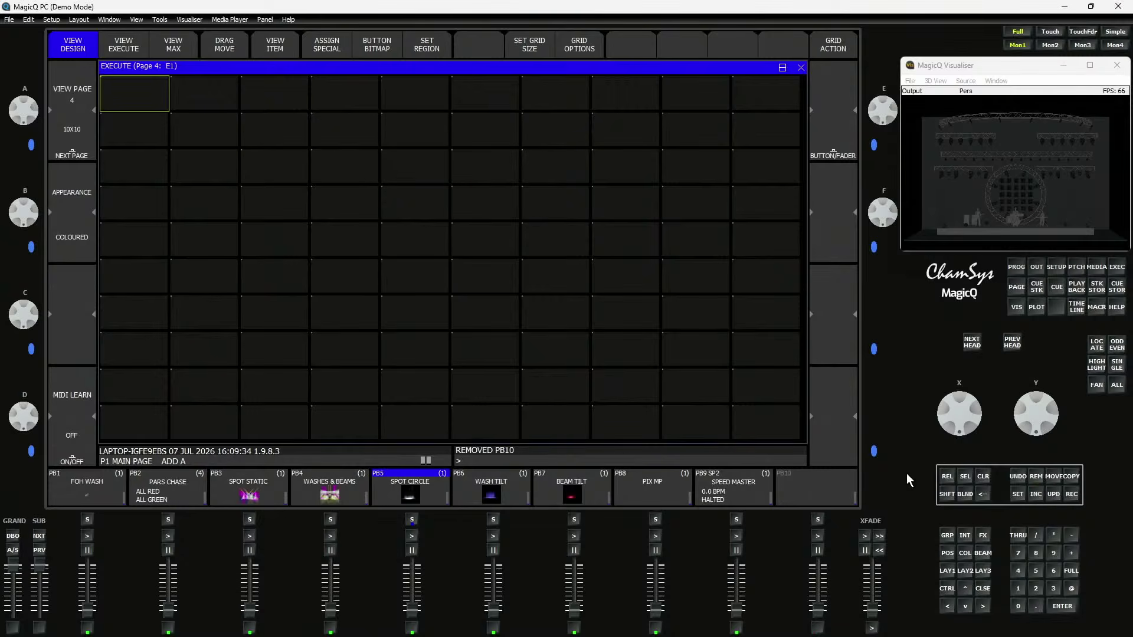
pyautogui.click(1071, 495)
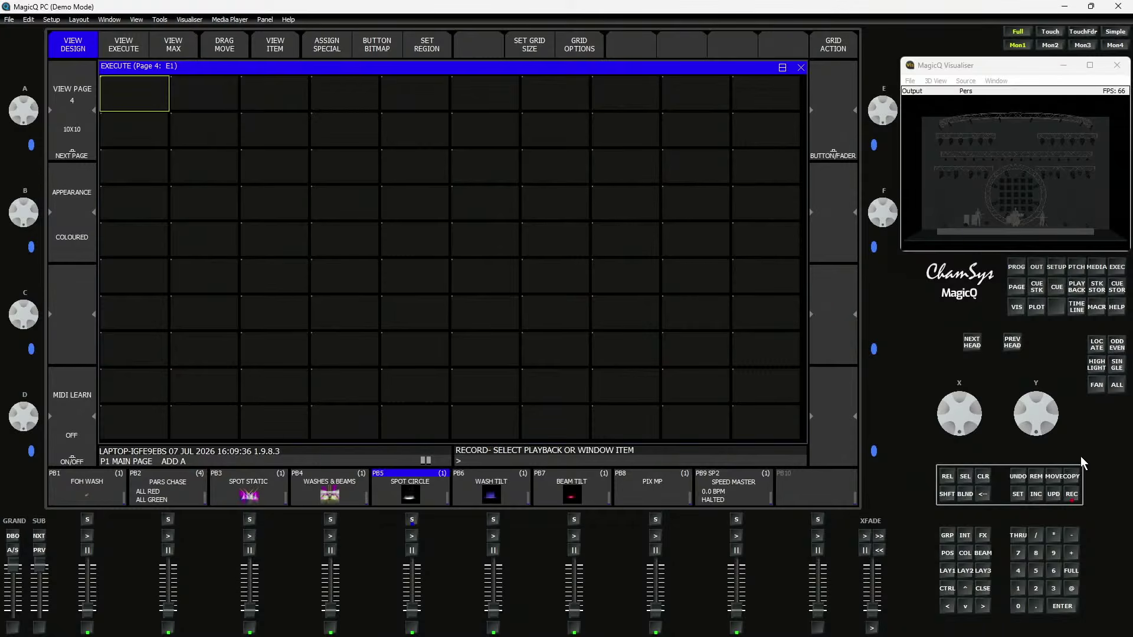
pyautogui.click(807, 486)
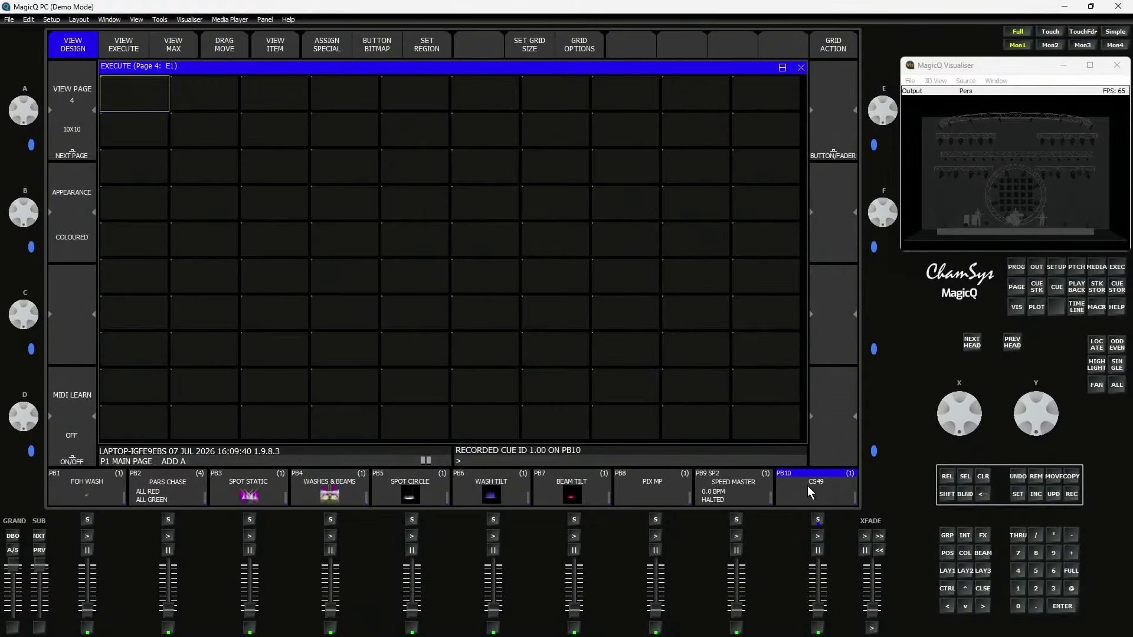
# Make PB10's cue stack a speed master assigned to SP3 in its function options
pyautogui.click(817, 520)
pyautogui.click(817, 520)
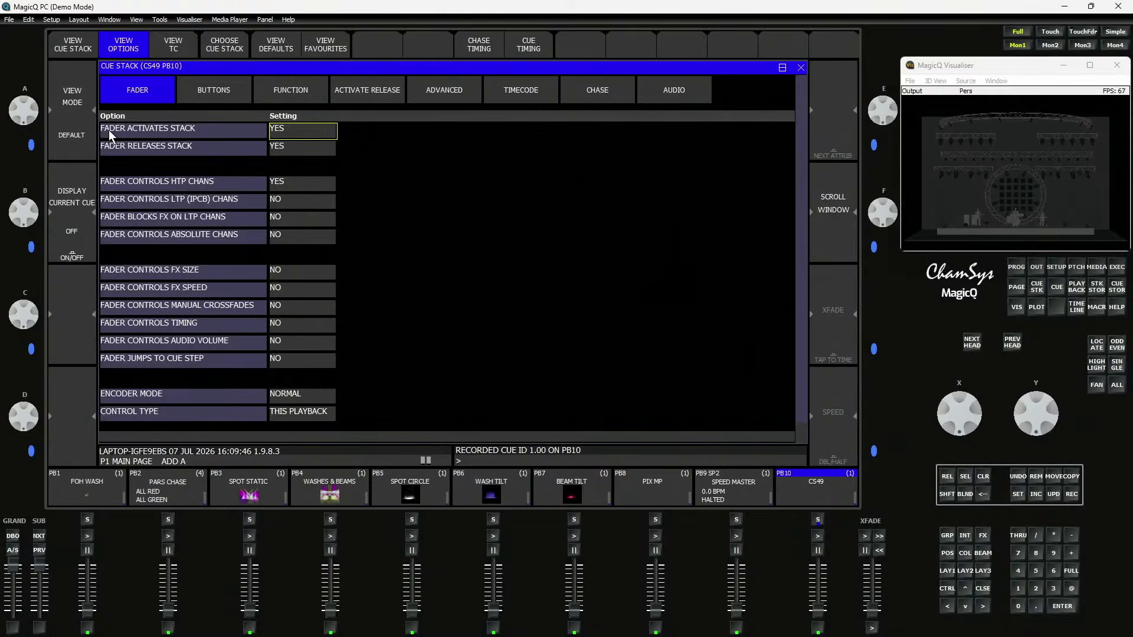
pyautogui.click(278, 89)
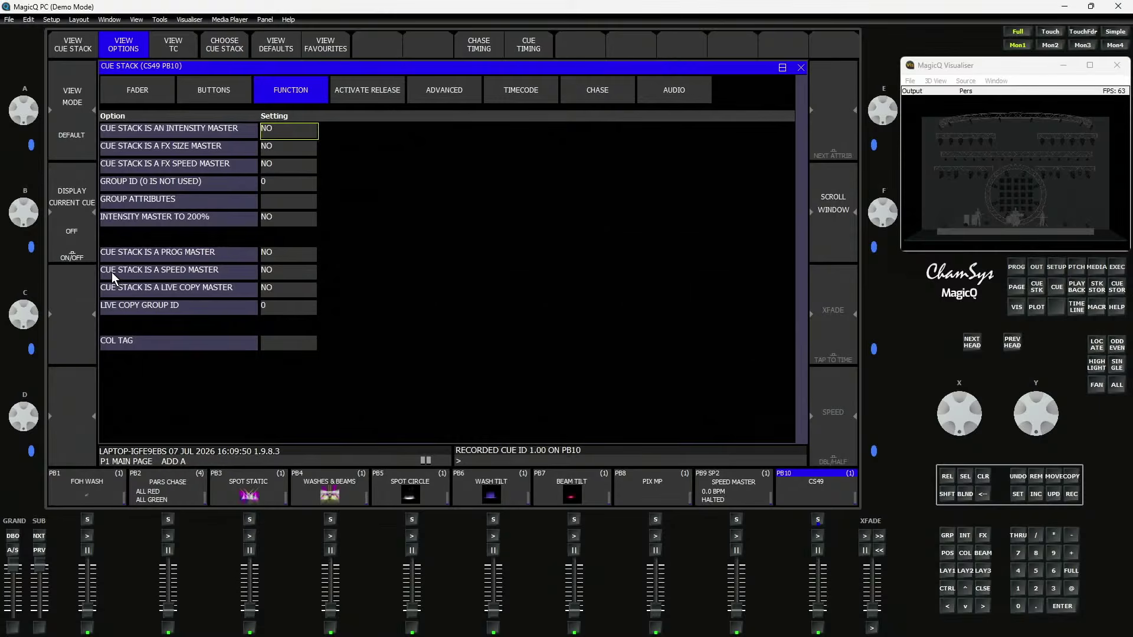
pyautogui.doubleClick(271, 272)
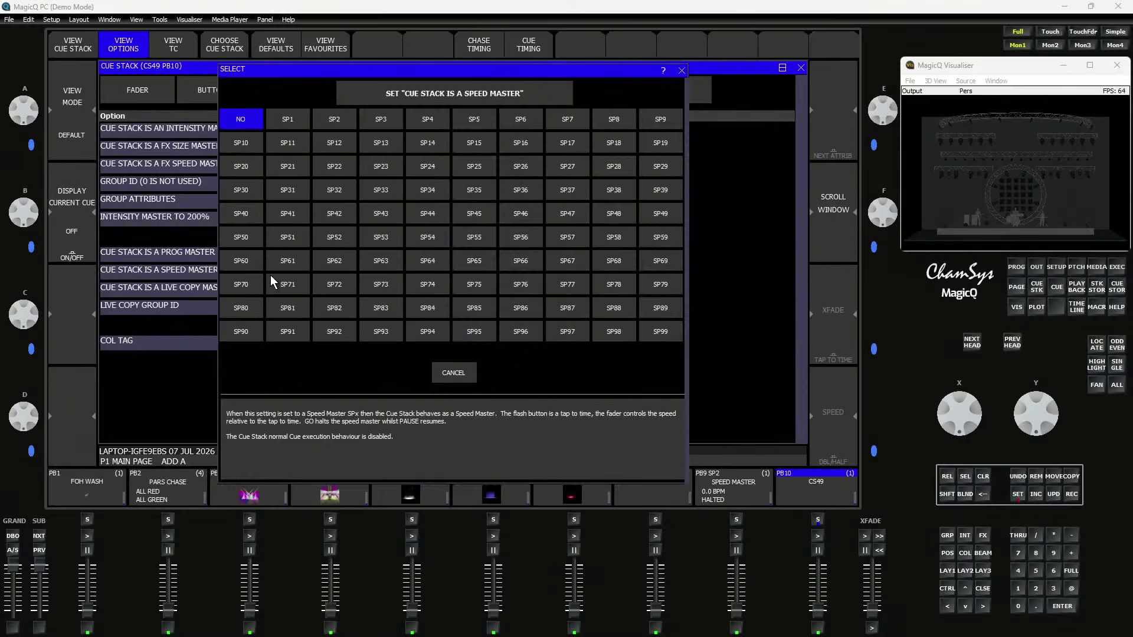
pyautogui.click(366, 122)
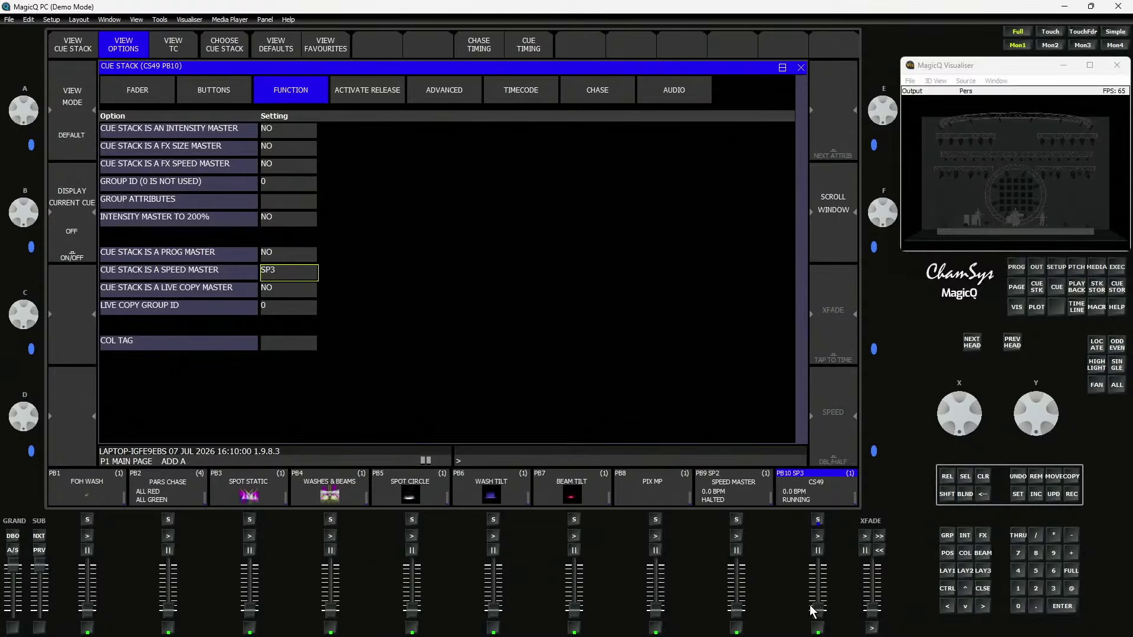
# Raise the SP3 speed master on PB10 and the SPOT CIRCLE playback to 100
pyautogui.click(817, 627)
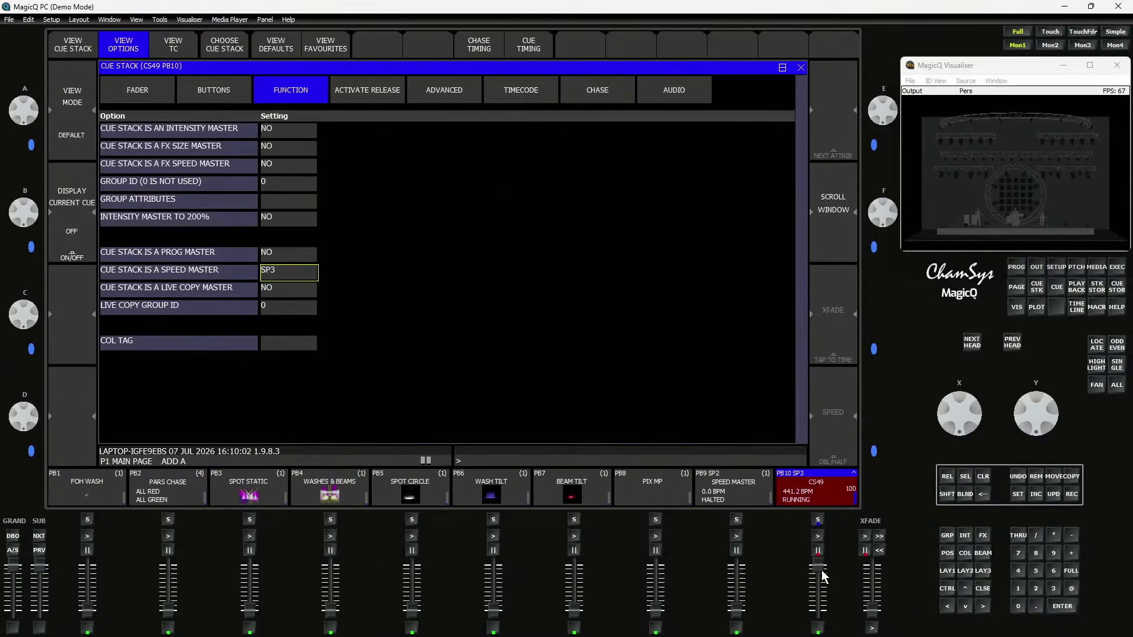
pyautogui.moveTo(821, 570)
pyautogui.mouseDown()
pyautogui.moveTo(823, 602)
pyautogui.moveTo(826, 554)
pyautogui.mouseUp()
pyautogui.moveTo(405, 596); pyautogui.dragTo(414, 545)
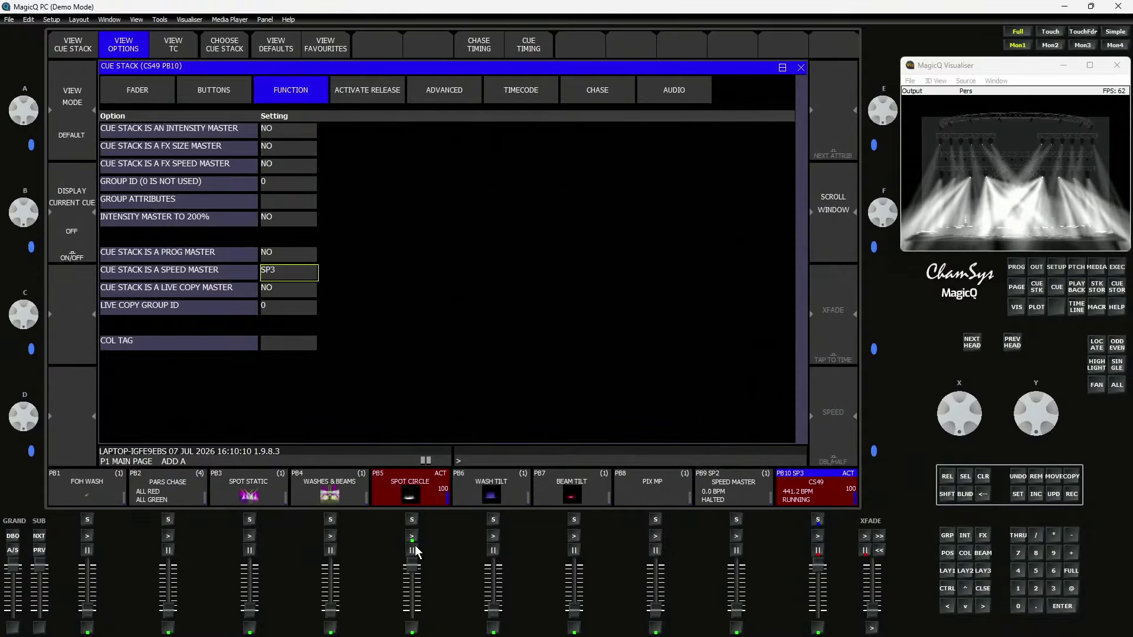
# Examine the speed master setting of the circle effects in the SPOT CIRCLE cue's FX view
pyautogui.click(414, 493)
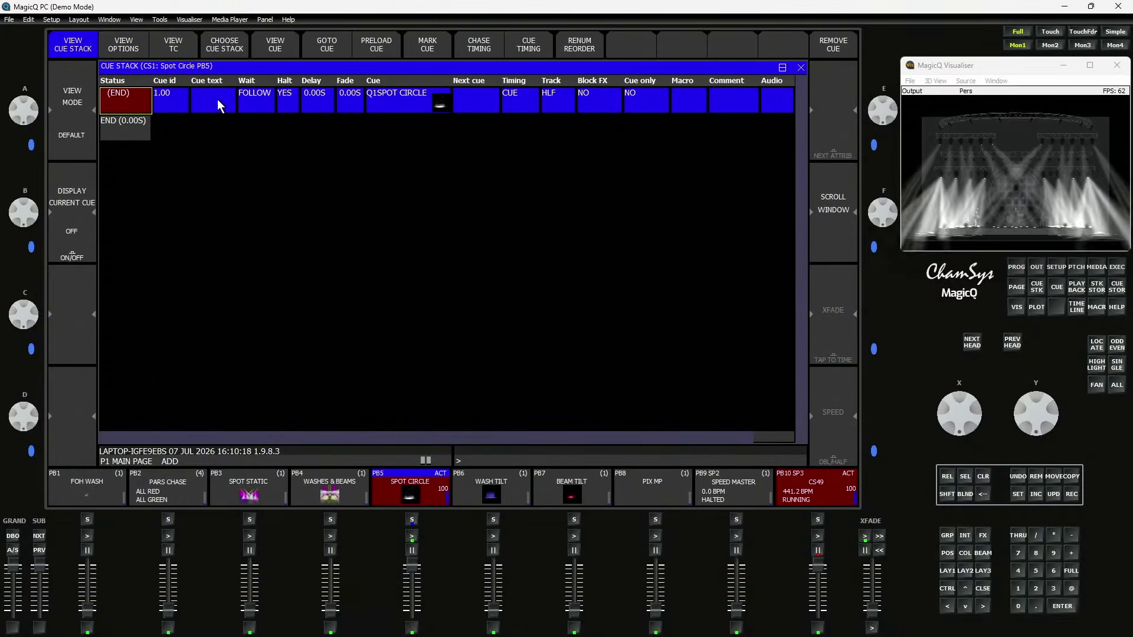
pyautogui.click(267, 52)
pyautogui.click(167, 53)
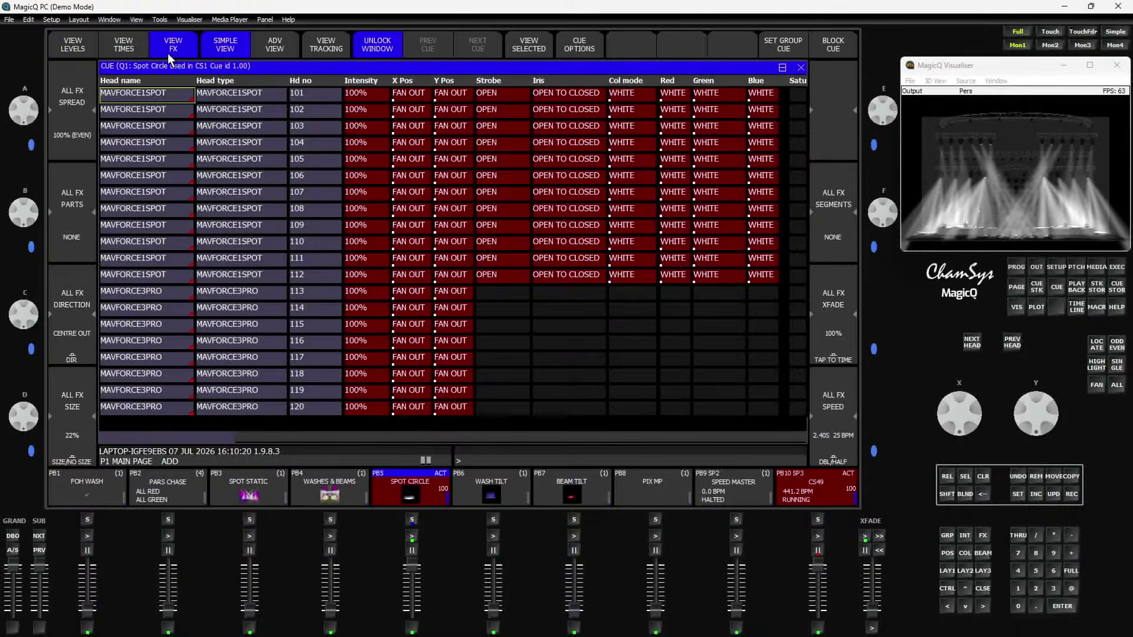
pyautogui.moveTo(746, 95); pyautogui.dragTo(742, 200)
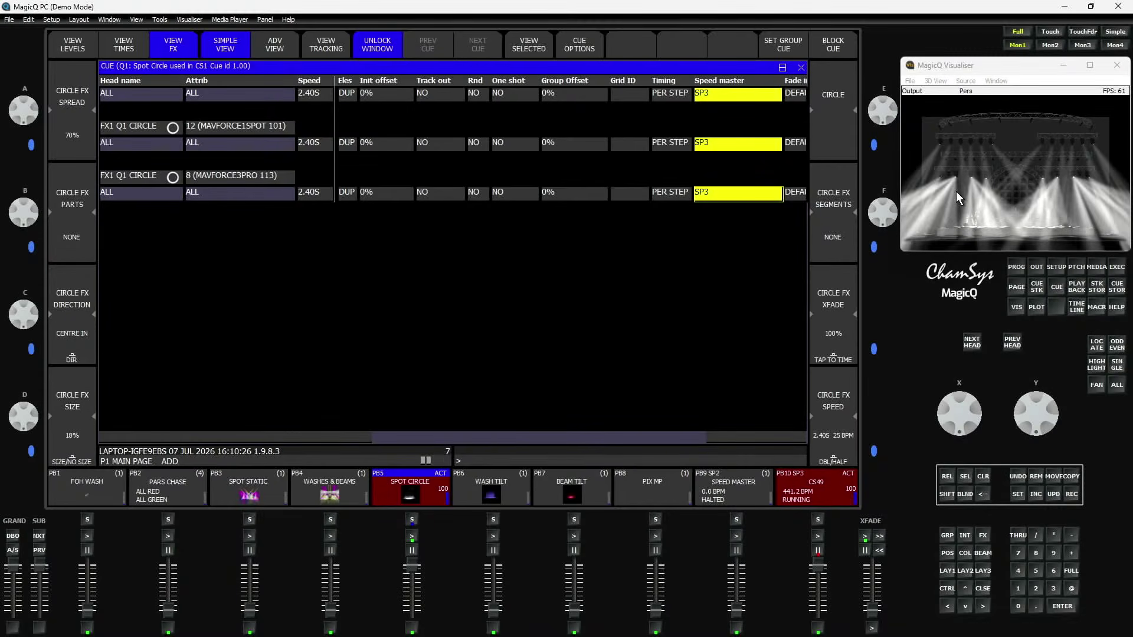
pyautogui.click(736, 144)
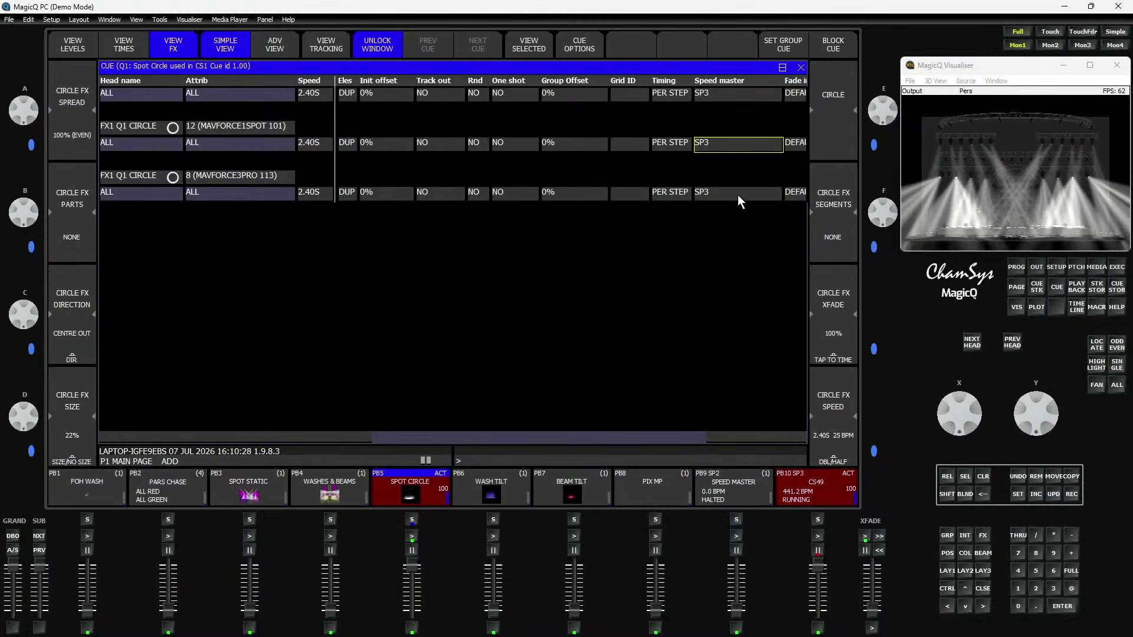
pyautogui.click(739, 196)
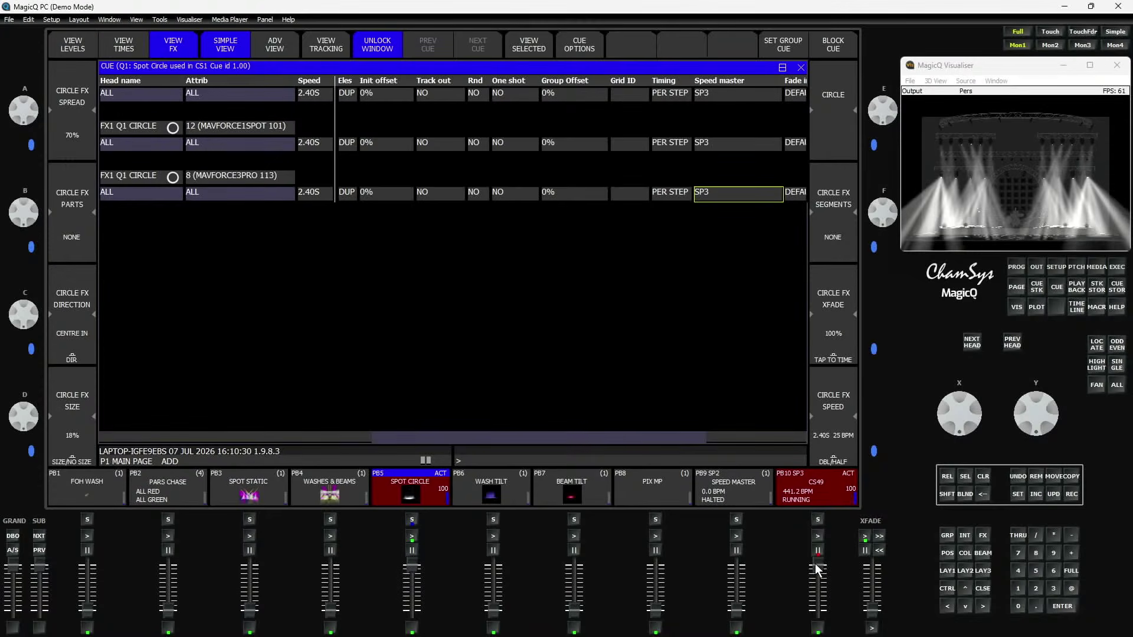
pyautogui.moveTo(815, 565)
pyautogui.mouseDown()
pyautogui.moveTo(816, 610)
pyautogui.moveTo(824, 557)
pyautogui.mouseUp()
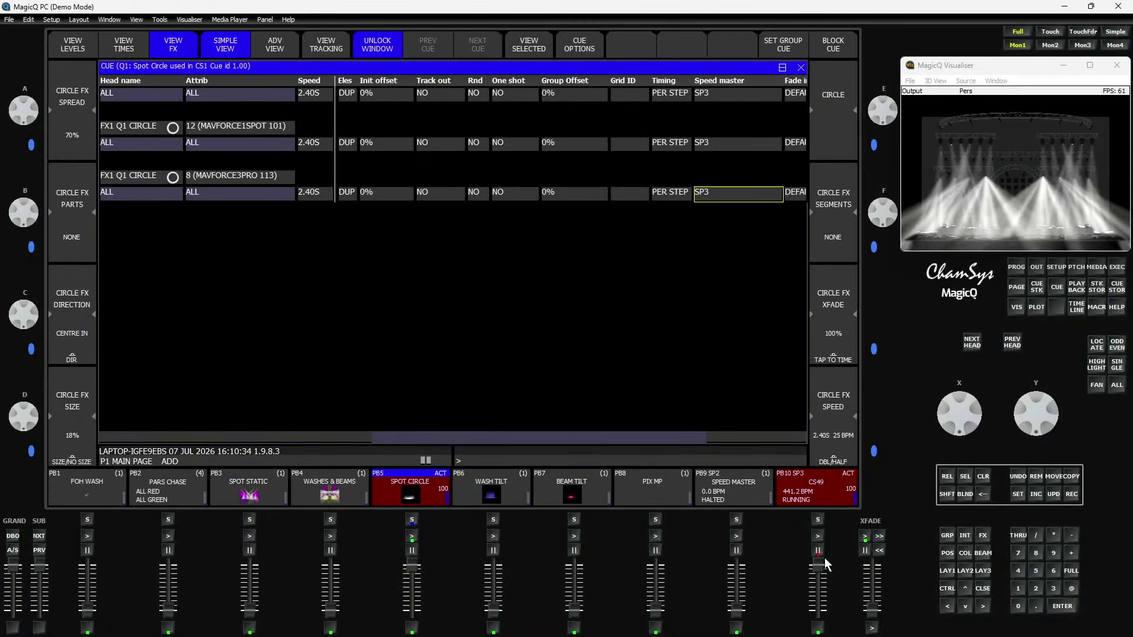
# Add a fader item for speed master SP3 to the first cell of execute page 4, with a height of 4
pyautogui.click(1116, 267)
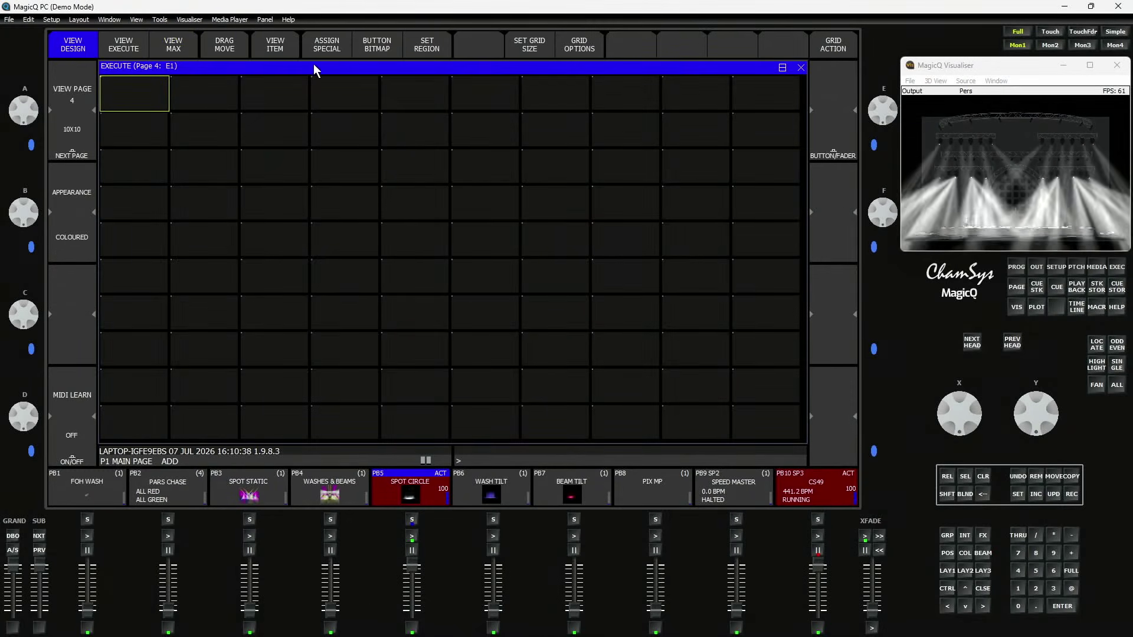
pyautogui.click(324, 47)
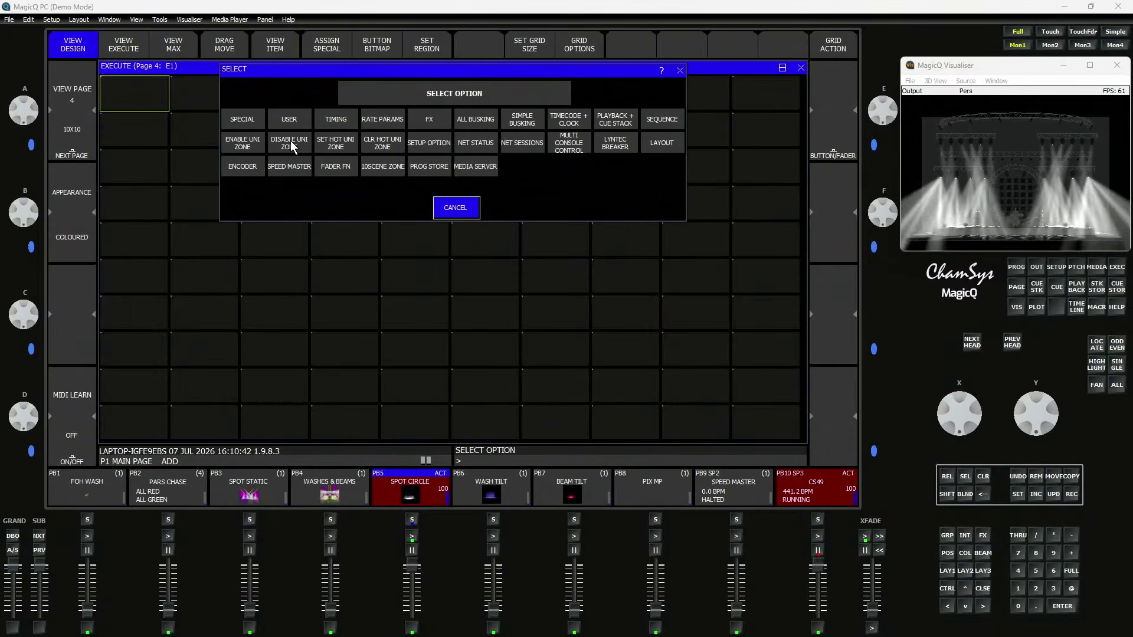
pyautogui.click(285, 168)
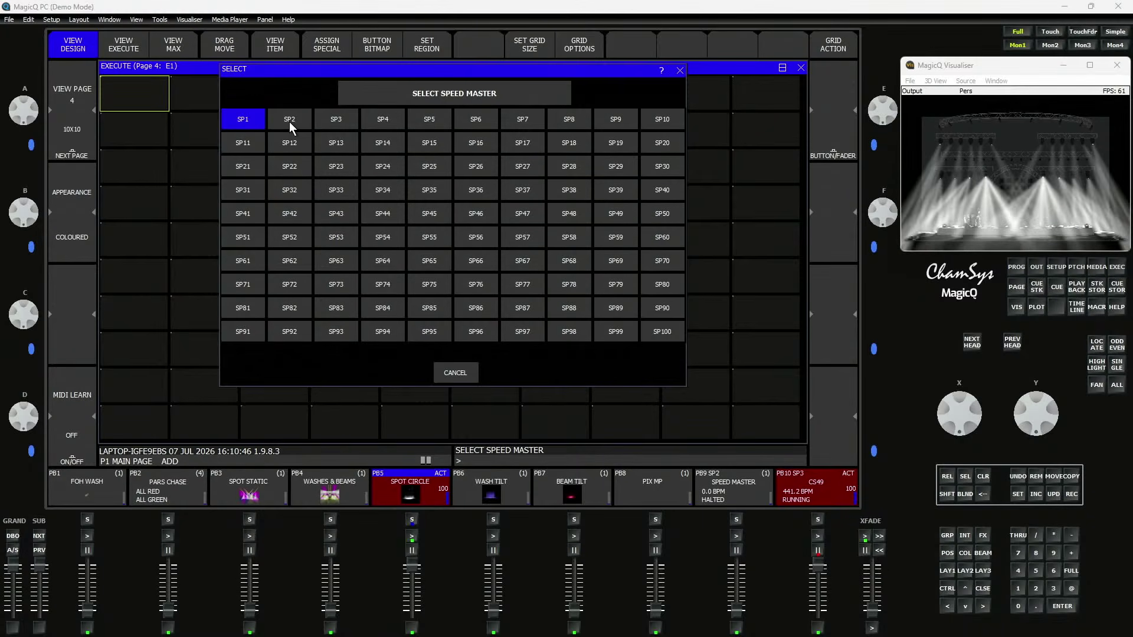
pyautogui.click(327, 120)
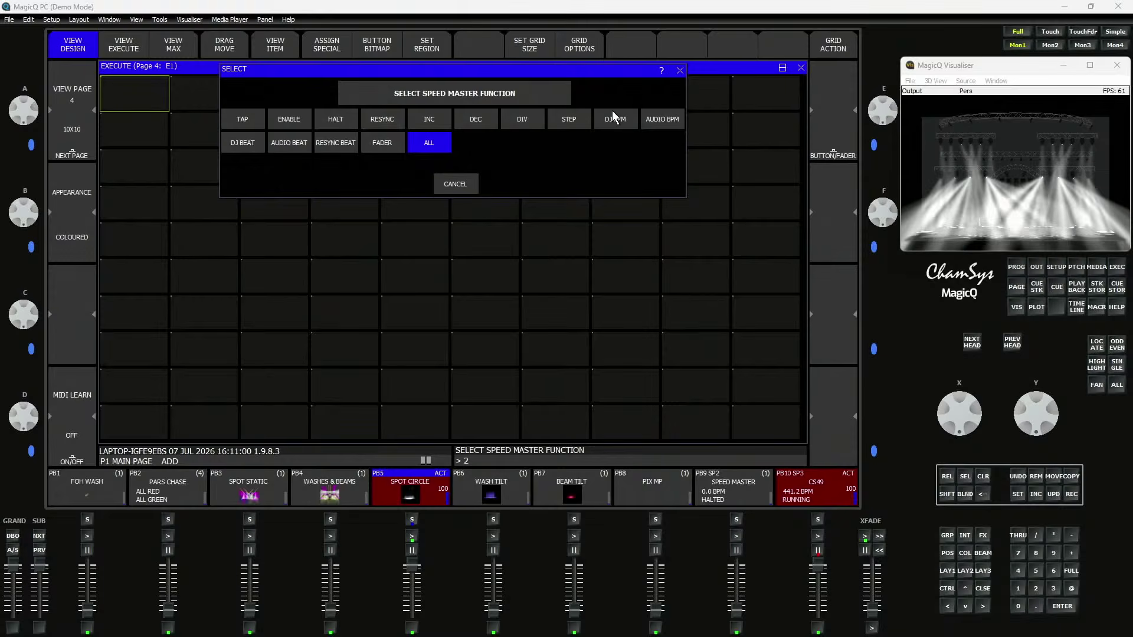
pyautogui.click(384, 146)
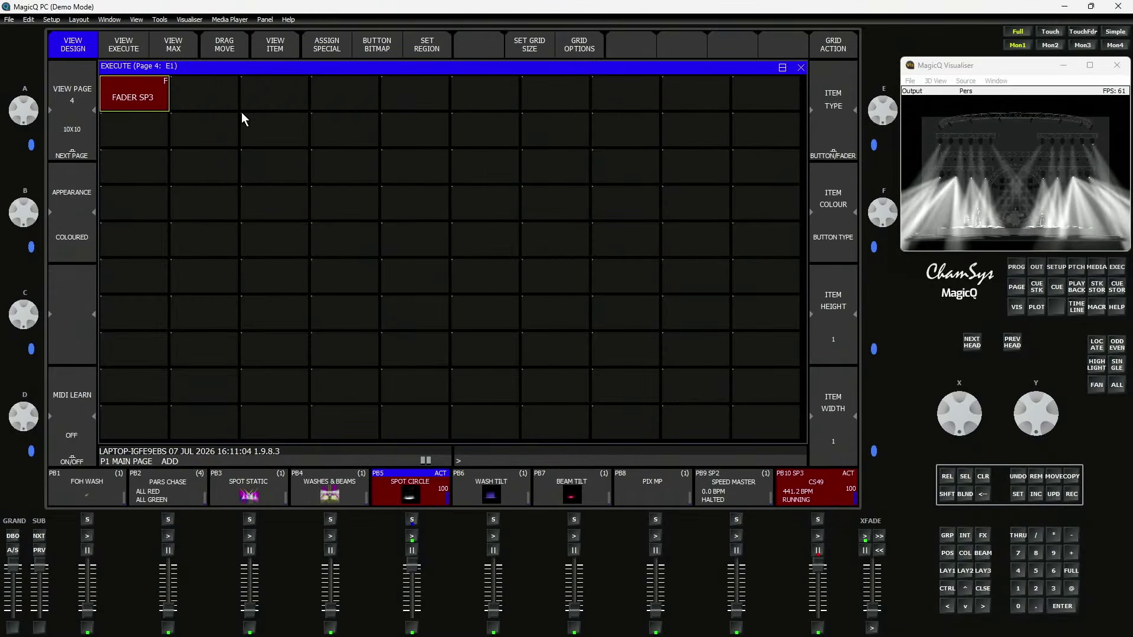
pyautogui.scroll(3, 827, 338)
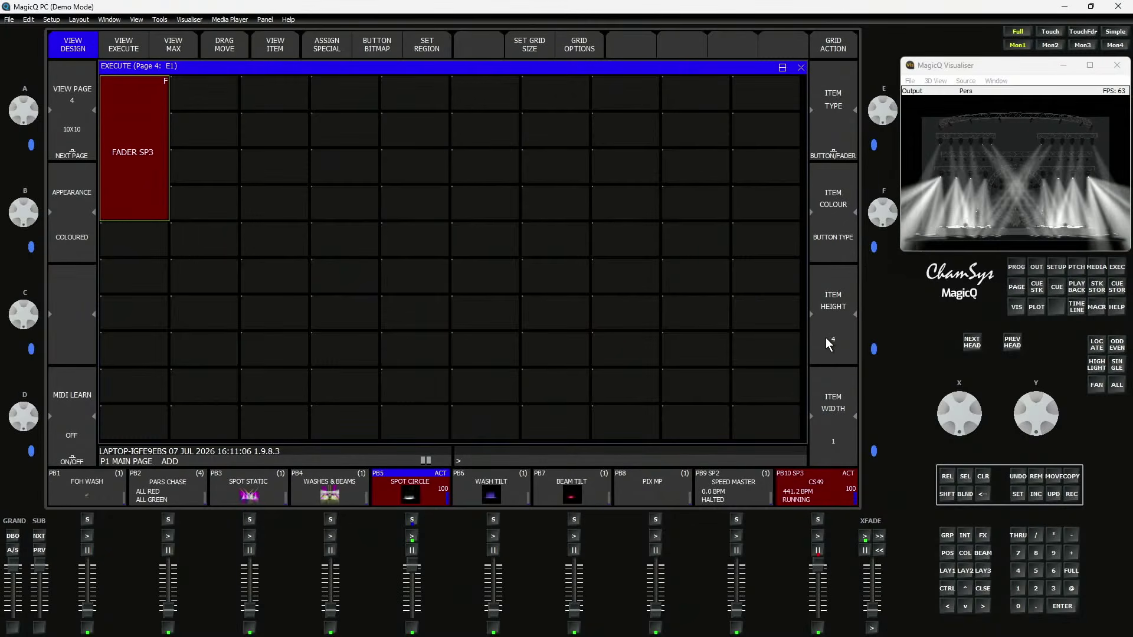
# Test the SP3 fader in execute view and remove it from the page in design mode
pyautogui.click(132, 37)
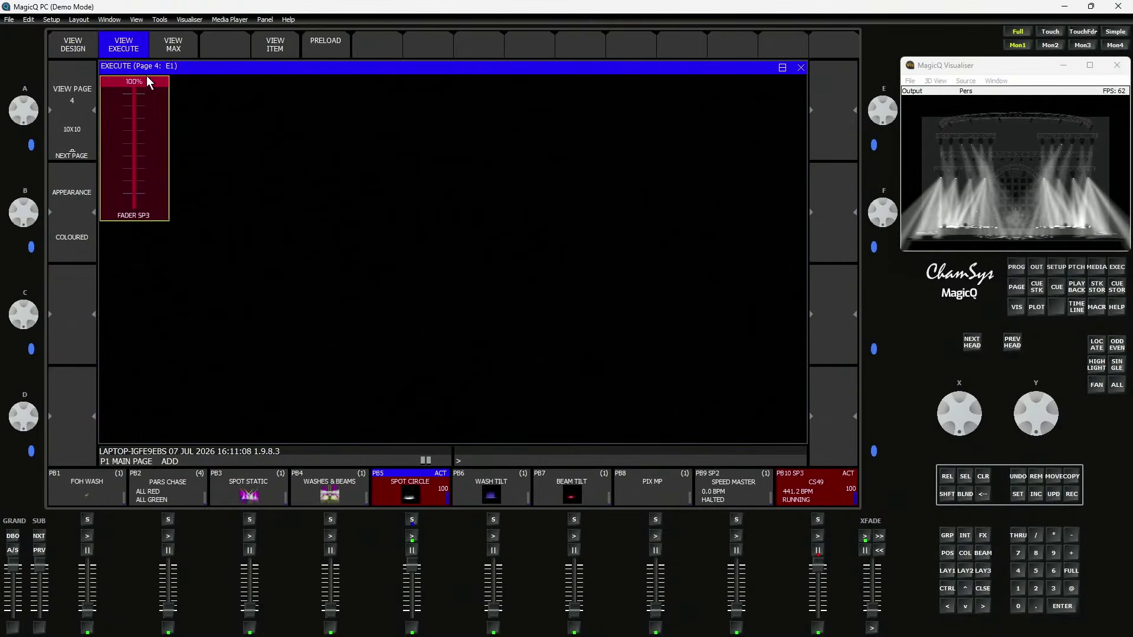
pyautogui.moveTo(146, 76)
pyautogui.mouseDown()
pyautogui.moveTo(141, 206)
pyautogui.moveTo(145, 82)
pyautogui.mouseUp()
pyautogui.click(80, 45)
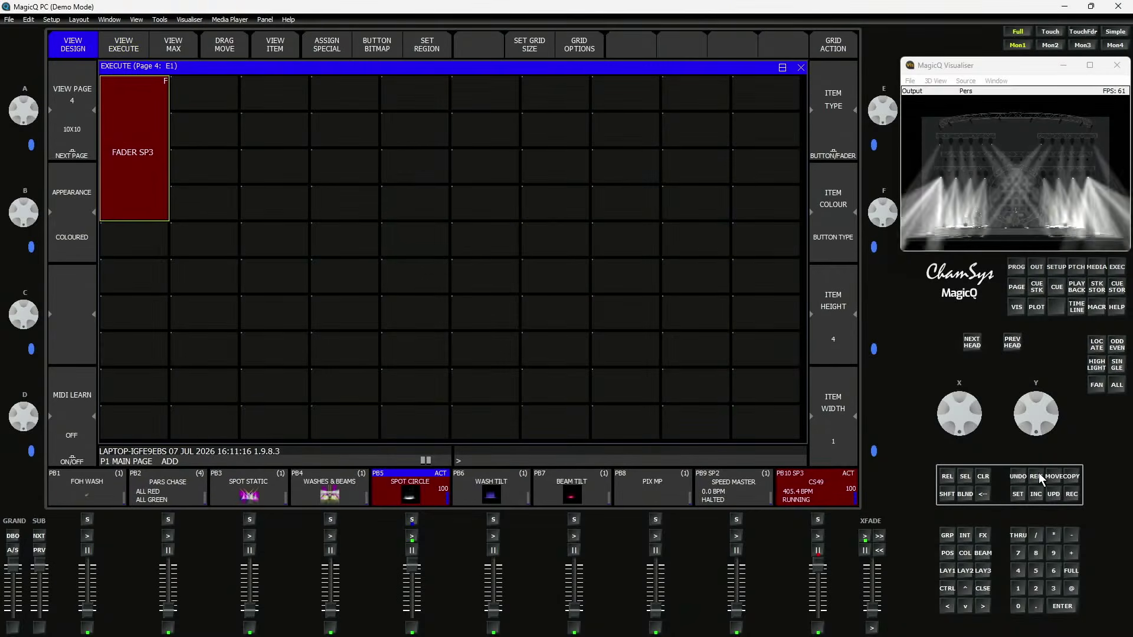
pyautogui.click(1037, 477)
pyautogui.click(150, 113)
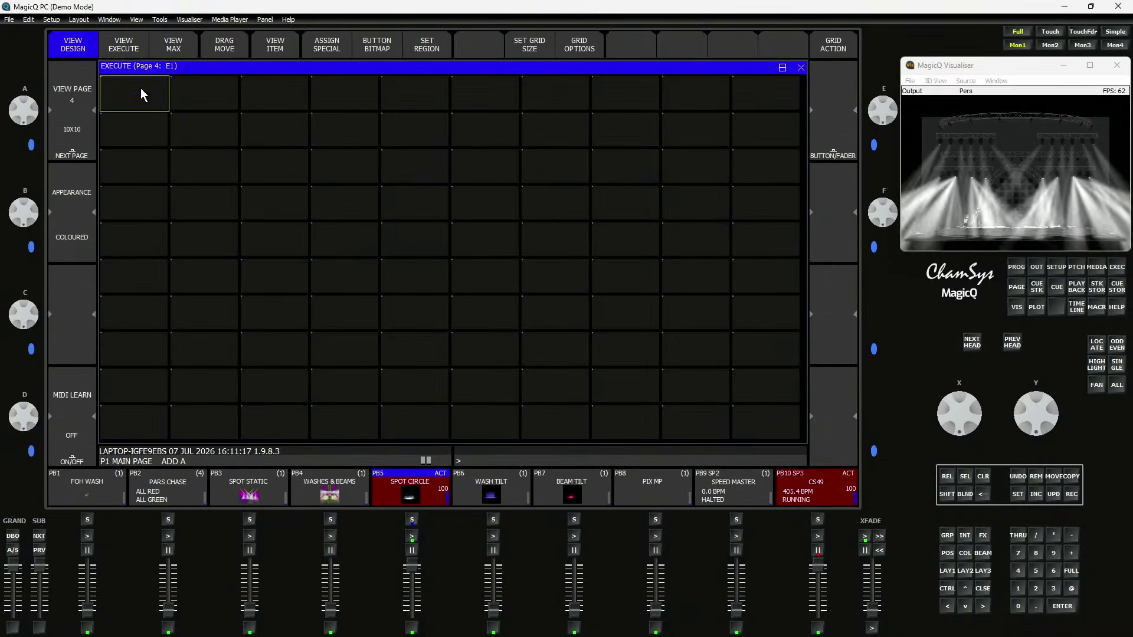
# Fill the empty execute page with all function items of speed master SP3
pyautogui.click(315, 46)
pyautogui.click(288, 164)
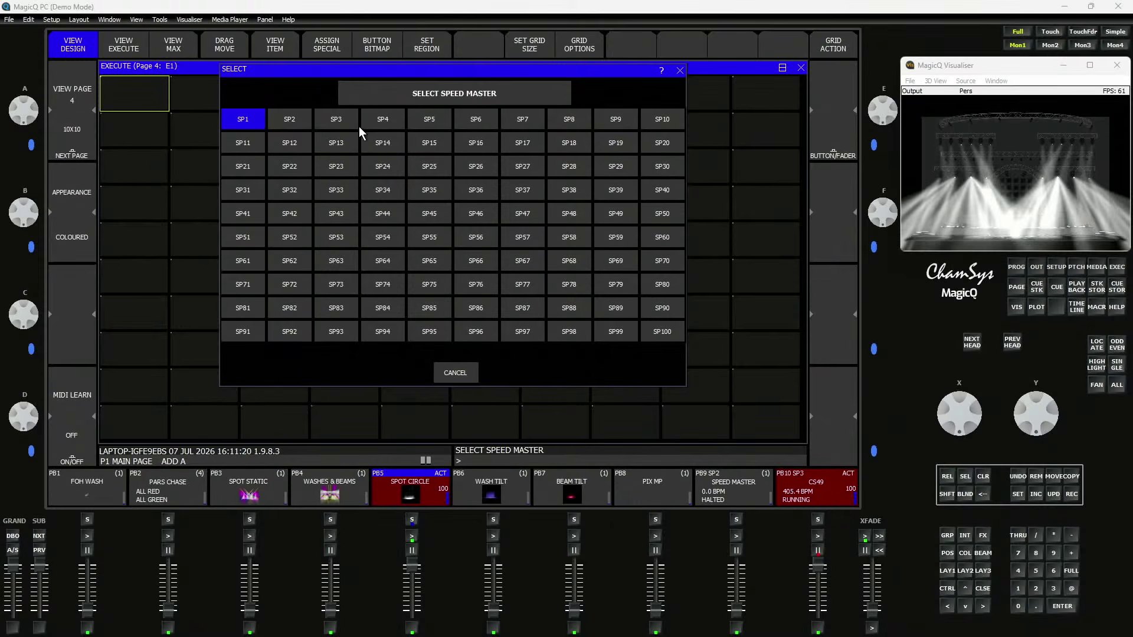
pyautogui.click(343, 121)
pyautogui.click(426, 146)
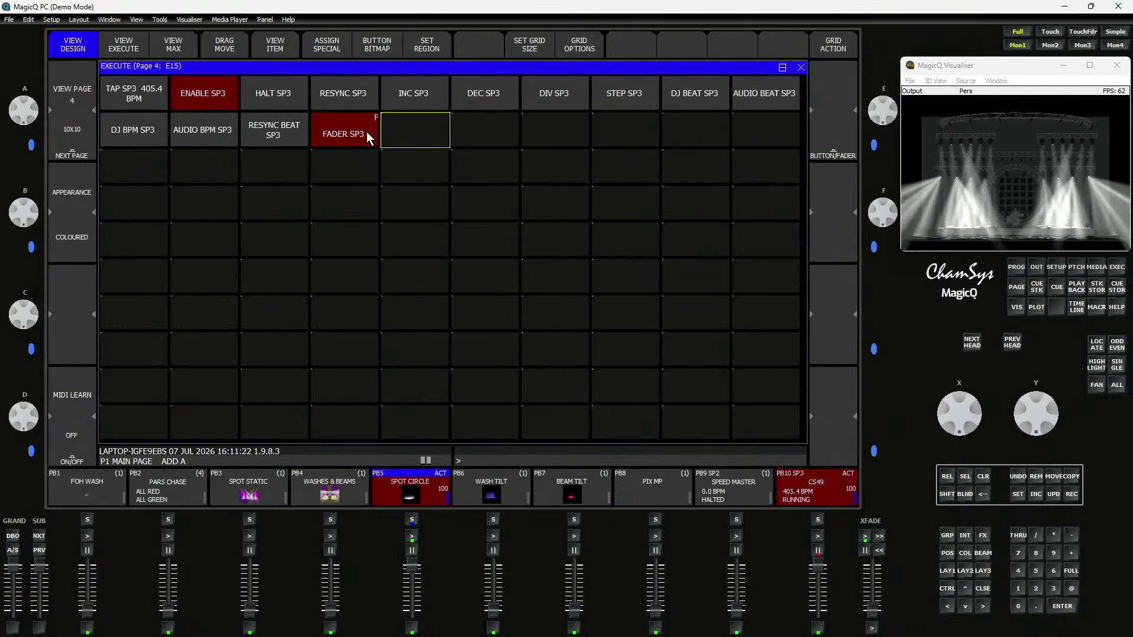
# Move the SP3 fader item to the first cell of the third row and set its height to 4
pyautogui.click(1047, 474)
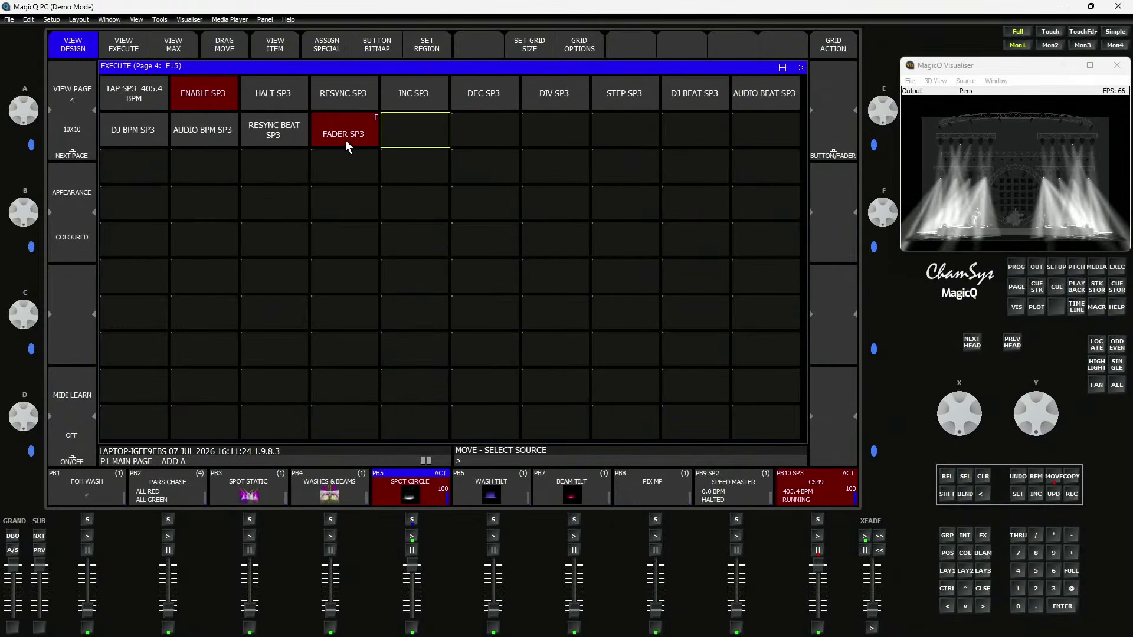
pyautogui.click(348, 142)
pyautogui.click(151, 178)
pyautogui.scroll(3, 824, 348)
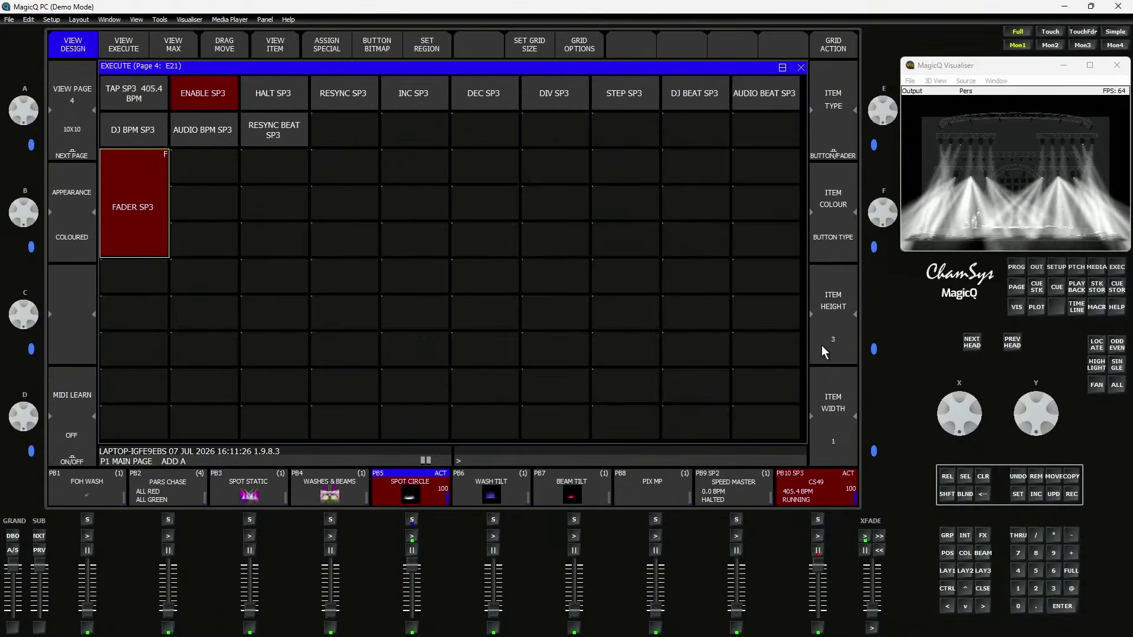
# Try the tap, fader and halt controls of speed master SP3 in execute view
pyautogui.click(126, 58)
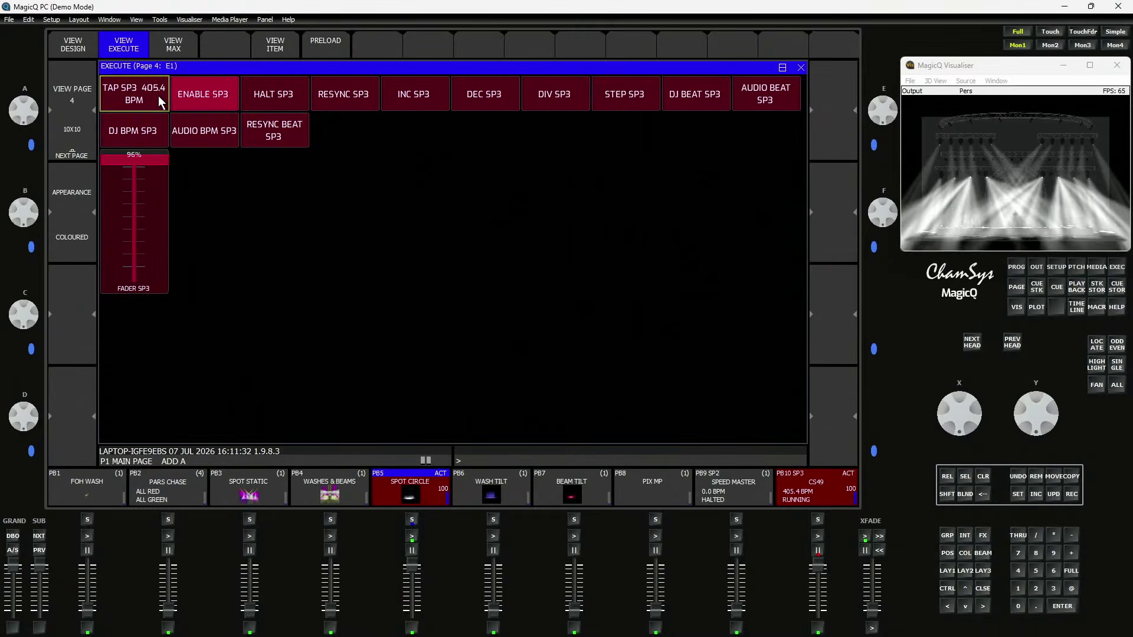
pyautogui.click(150, 95)
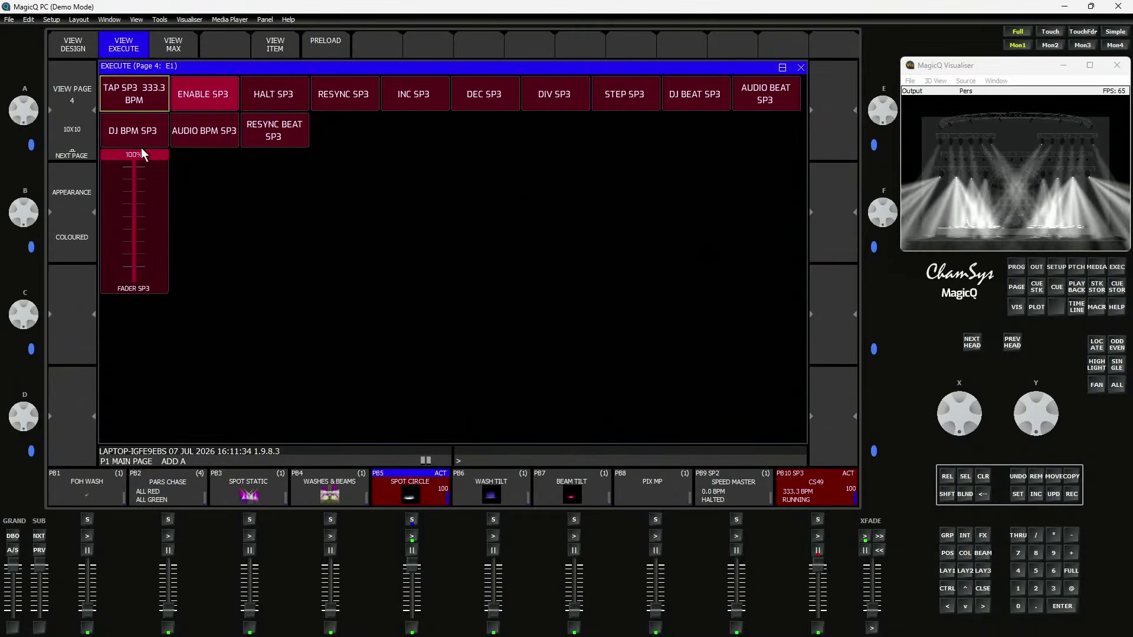
pyautogui.moveTo(141, 157)
pyautogui.mouseDown()
pyautogui.moveTo(126, 253)
pyautogui.moveTo(134, 157)
pyautogui.mouseUp()
pyautogui.click(274, 95)
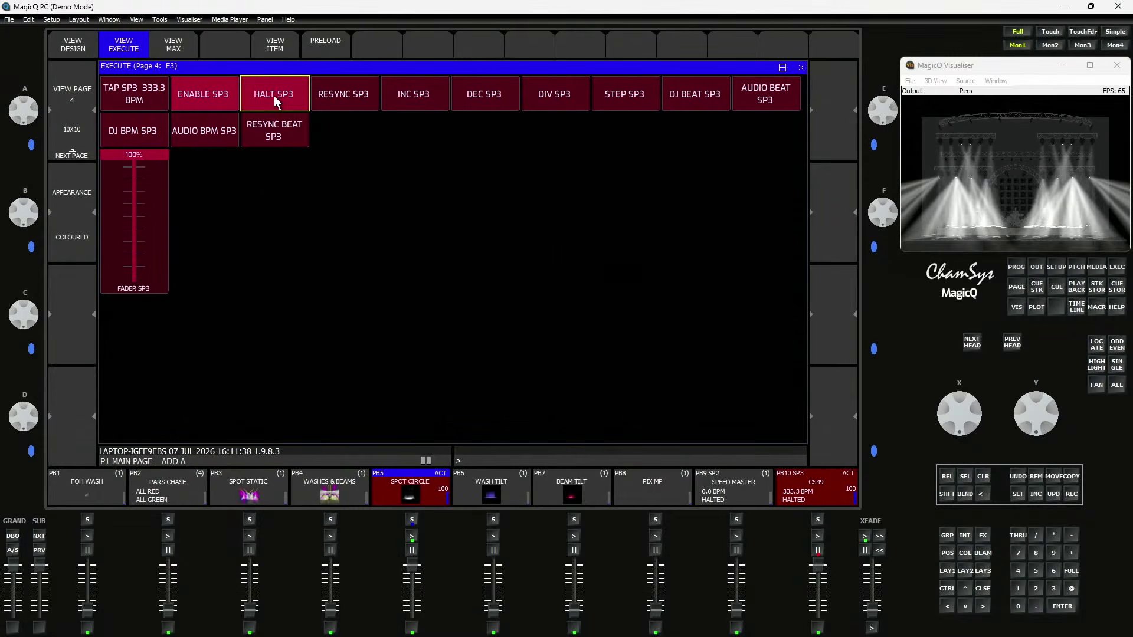
pyautogui.click(274, 95)
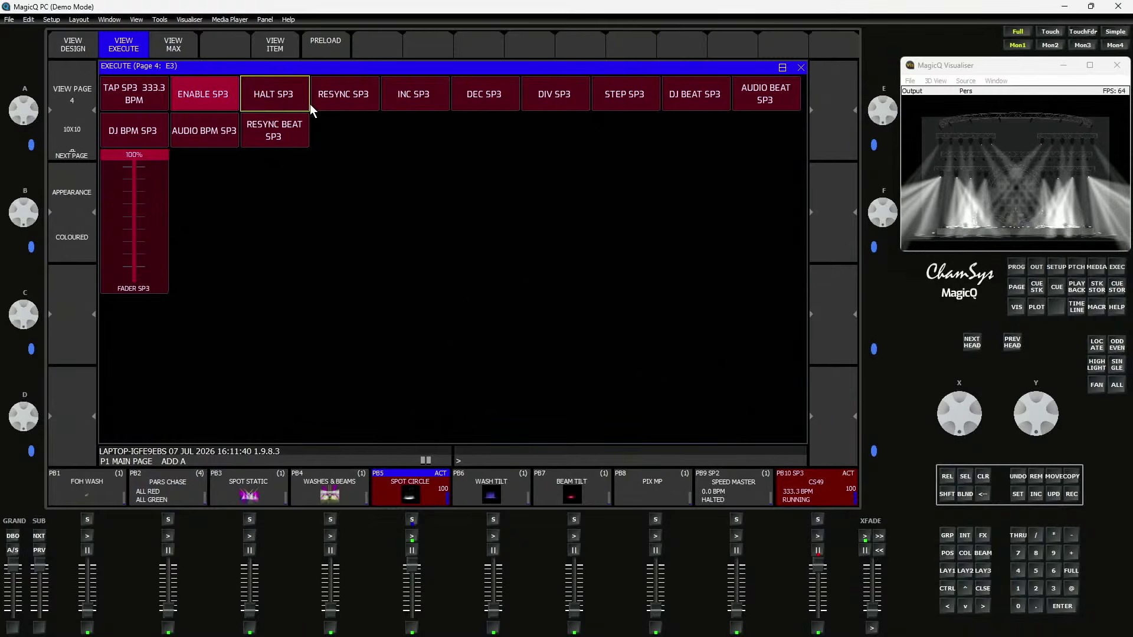
# Try the SP3 division, DJ beat, audio beat, audio BPM and resync beat items on the execute page
pyautogui.click(549, 98)
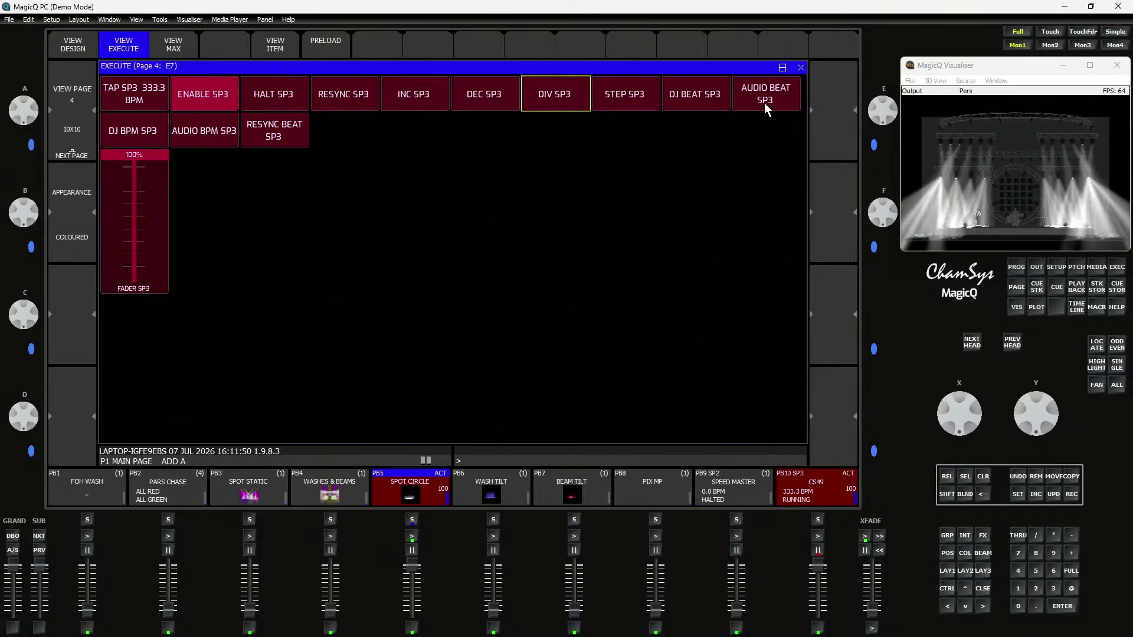
pyautogui.click(710, 88)
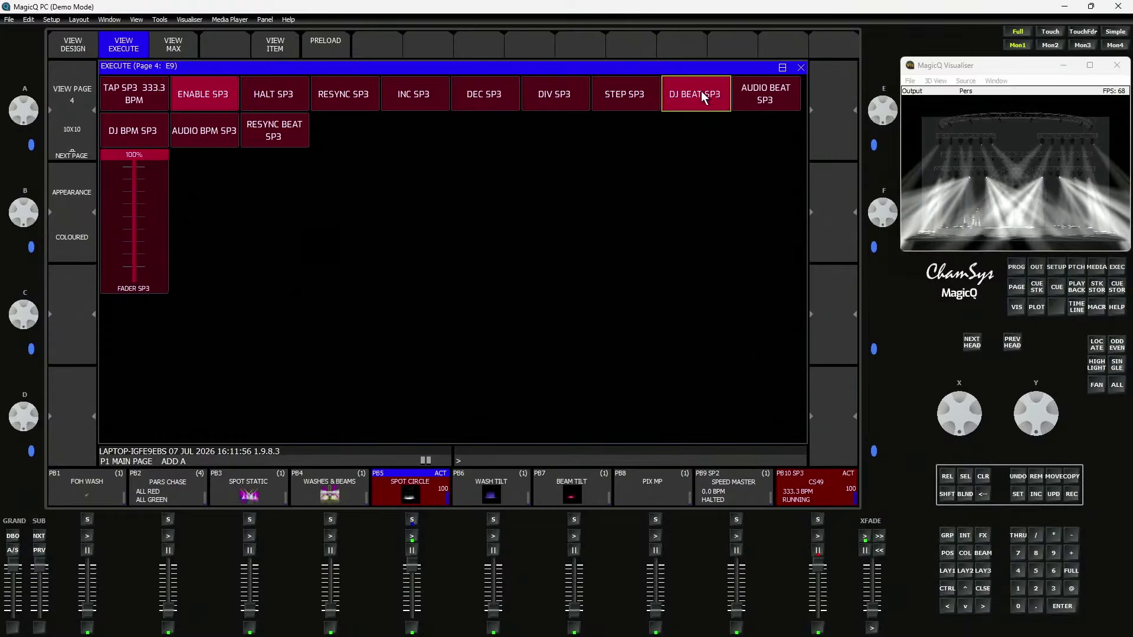
pyautogui.click(761, 97)
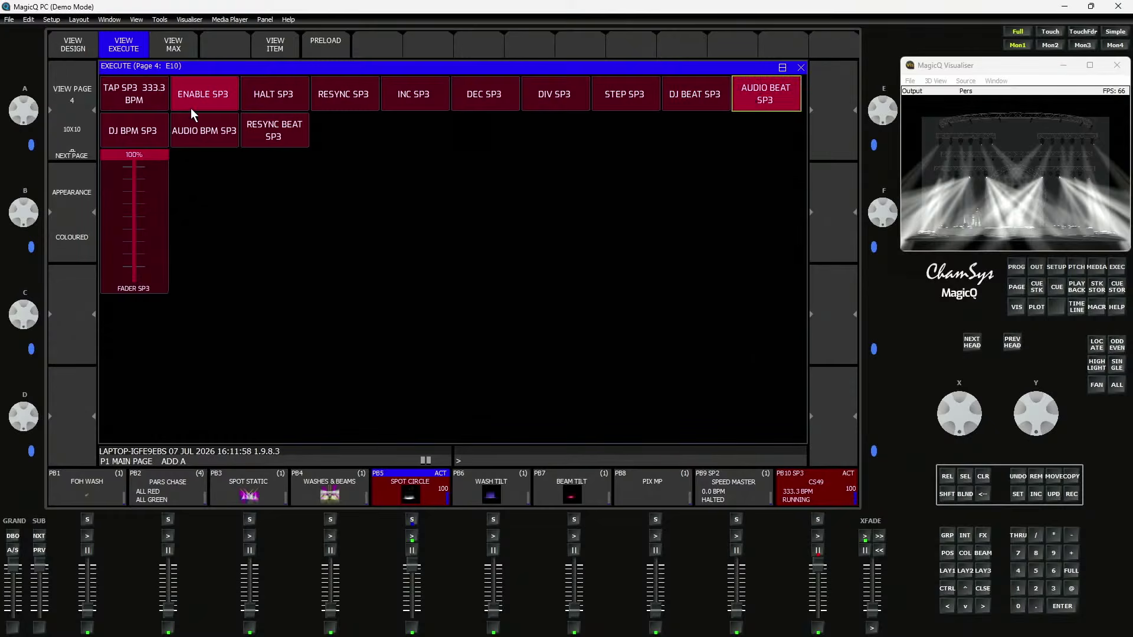
pyautogui.click(204, 138)
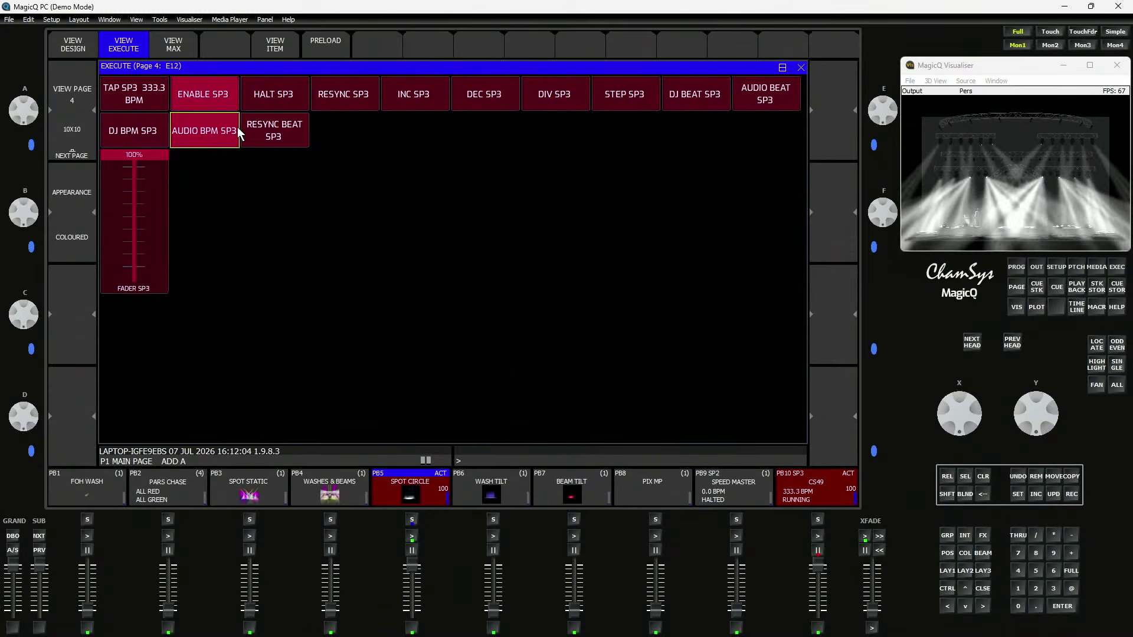
pyautogui.click(139, 95)
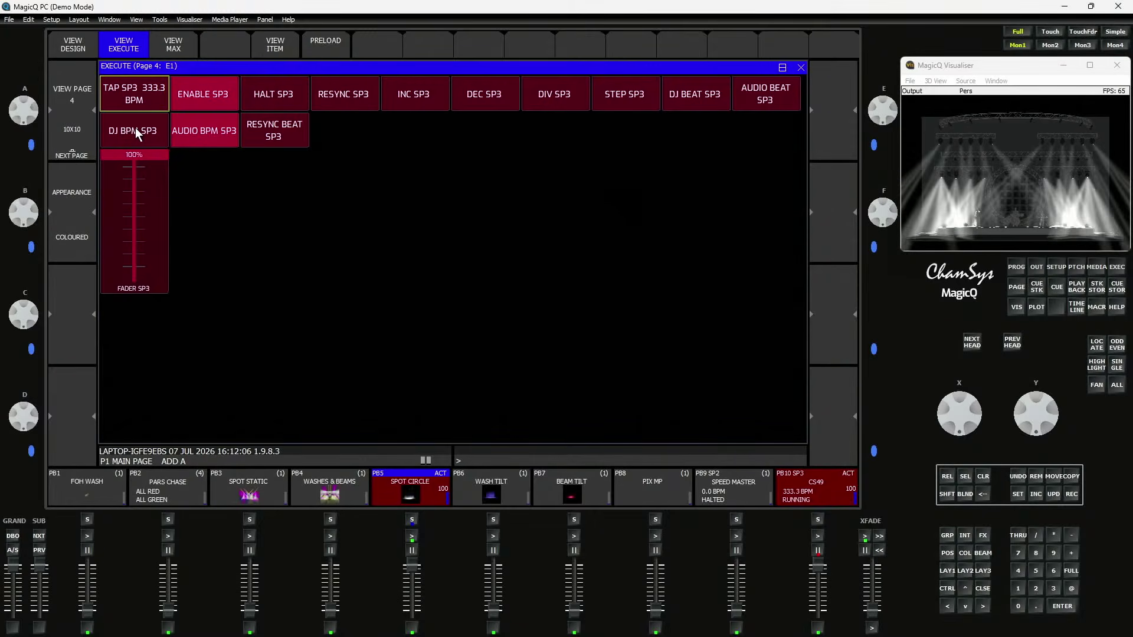
pyautogui.click(281, 132)
# Slow down SP3 by tapping a new tempo with audio BPM switched off and lowering its fader to 34%
pyautogui.click(127, 86)
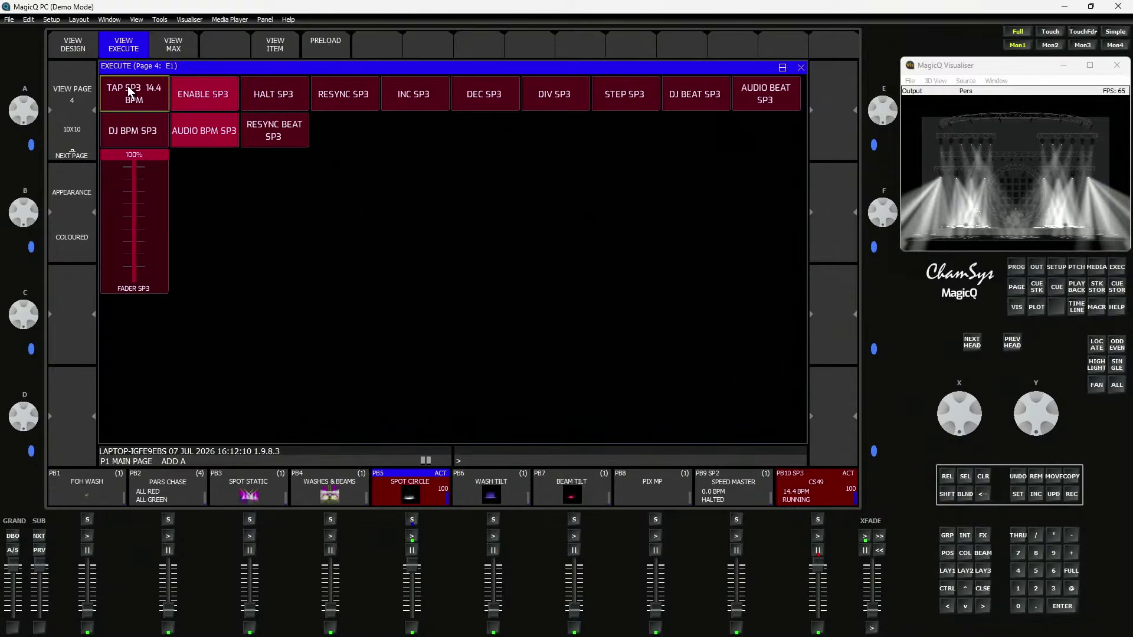
pyautogui.click(127, 86)
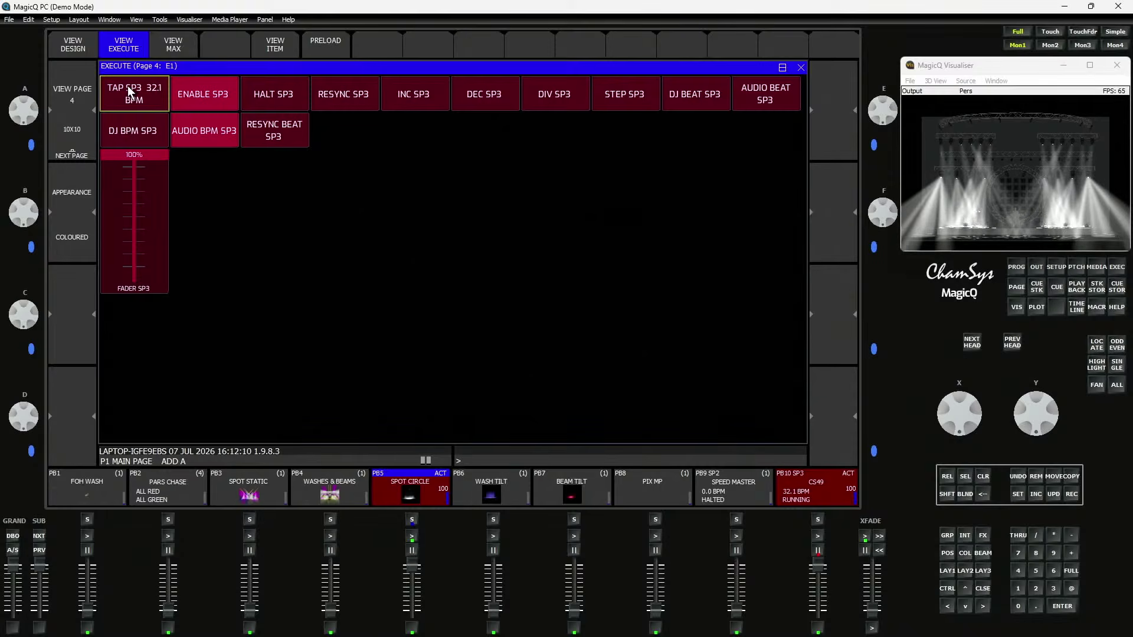
pyautogui.click(199, 131)
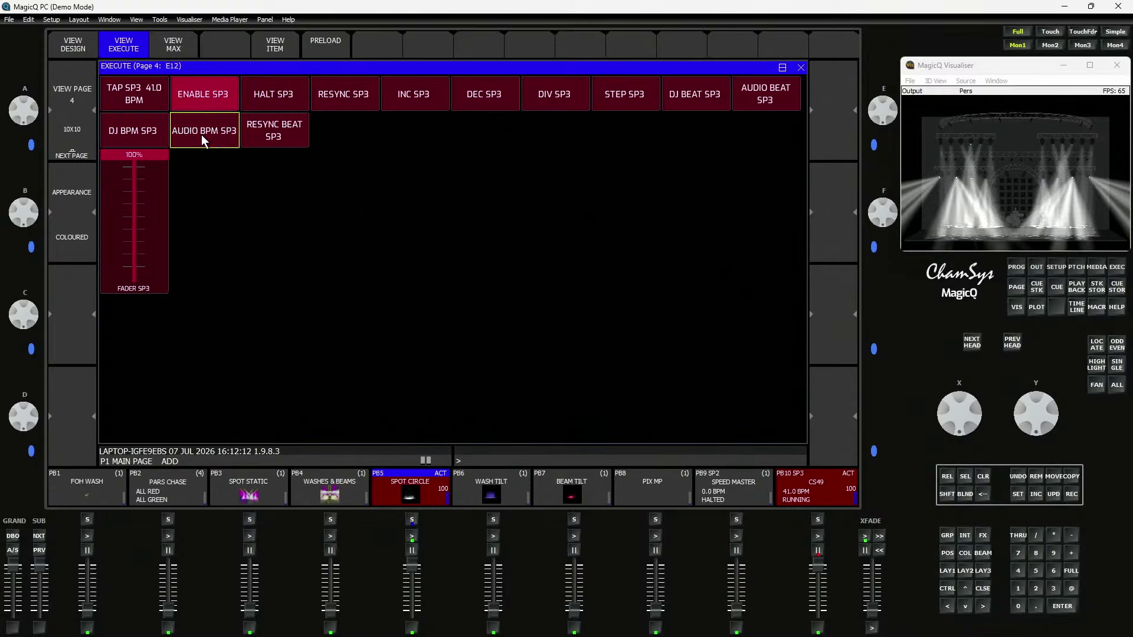
pyautogui.click(149, 97)
pyautogui.moveTo(139, 158); pyautogui.dragTo(135, 242)
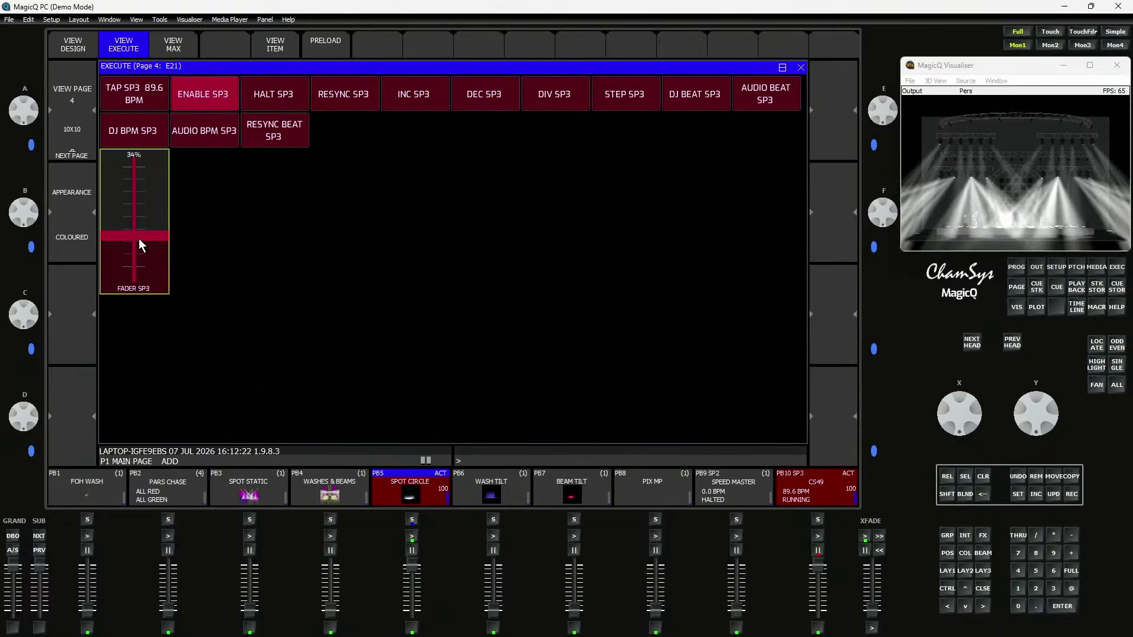
# Lower the SPOT CIRCLE playback to zero and bring up the layout with the group and palette windows
pyautogui.click(77, 50)
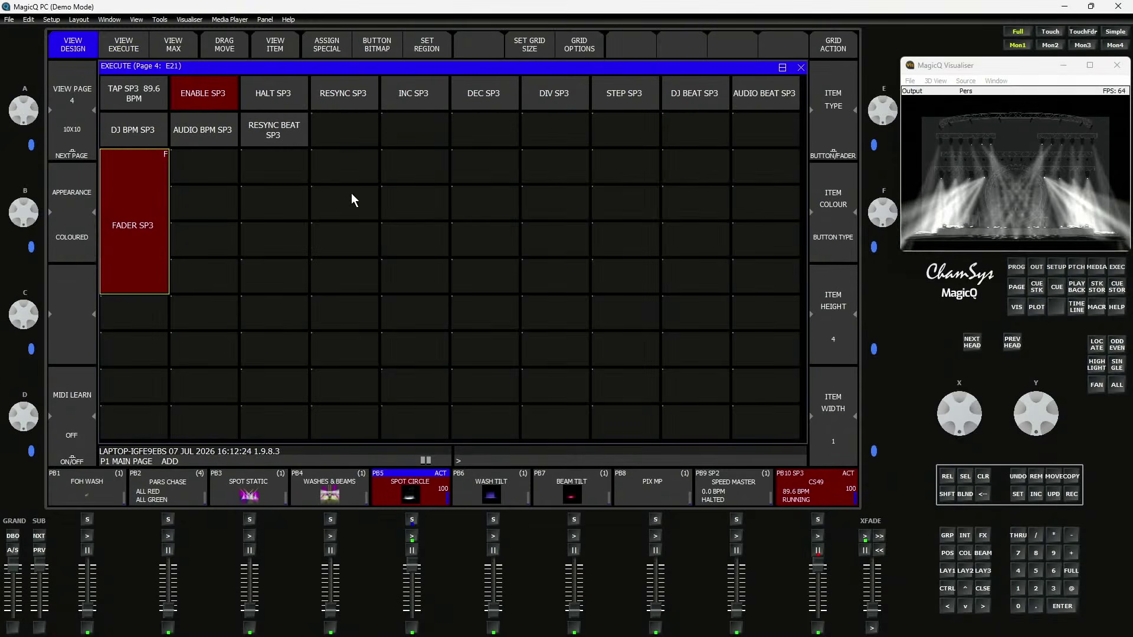
pyautogui.moveTo(413, 567); pyautogui.dragTo(404, 618)
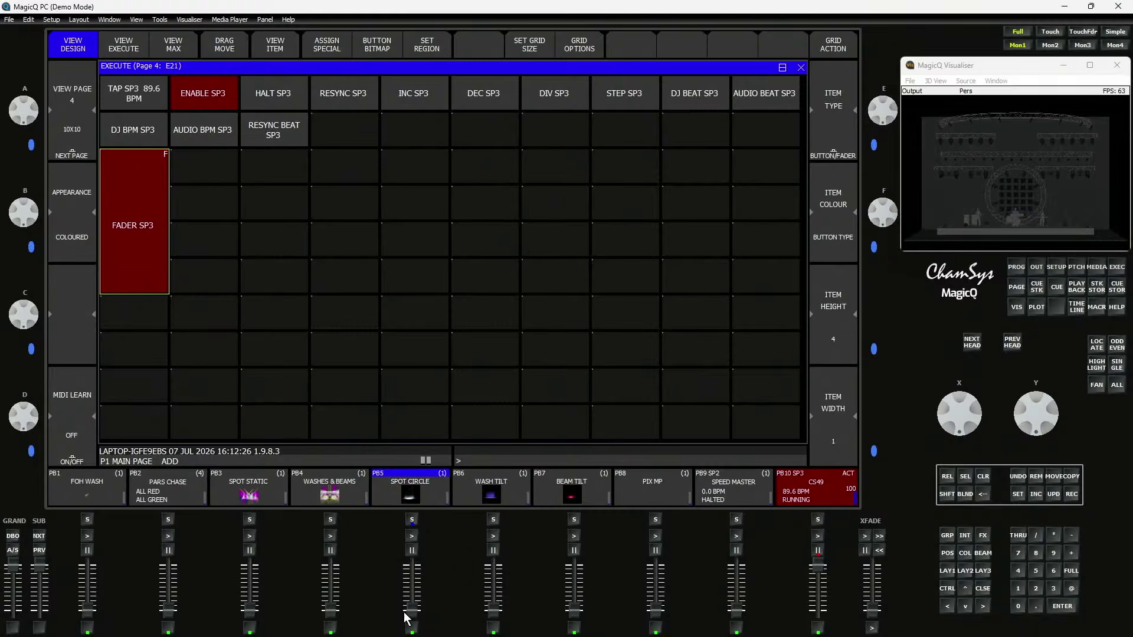
pyautogui.click(946, 571)
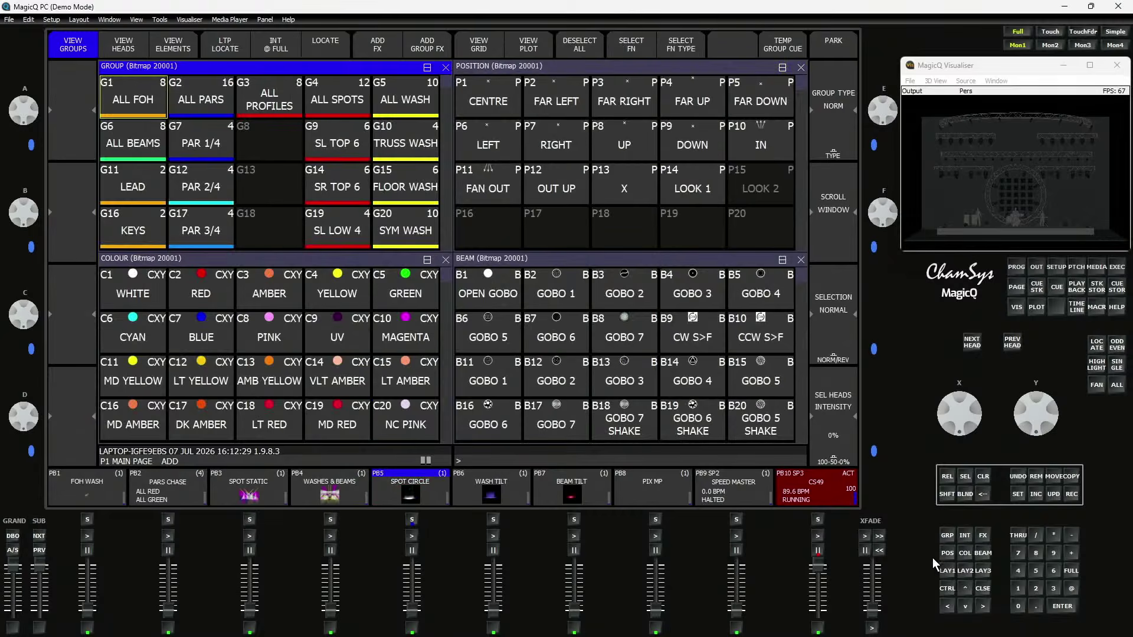
# Add the dim chase FX to the ALL SPOTS group and set the FX width to 16%
pyautogui.click(323, 101)
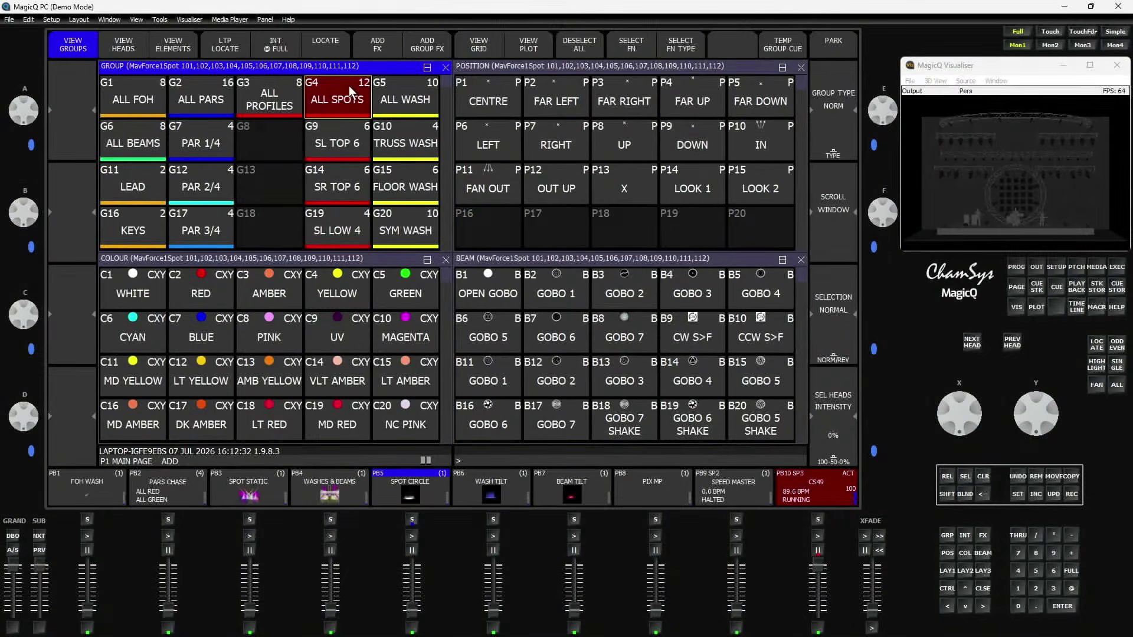
pyautogui.click(369, 43)
pyautogui.click(212, 101)
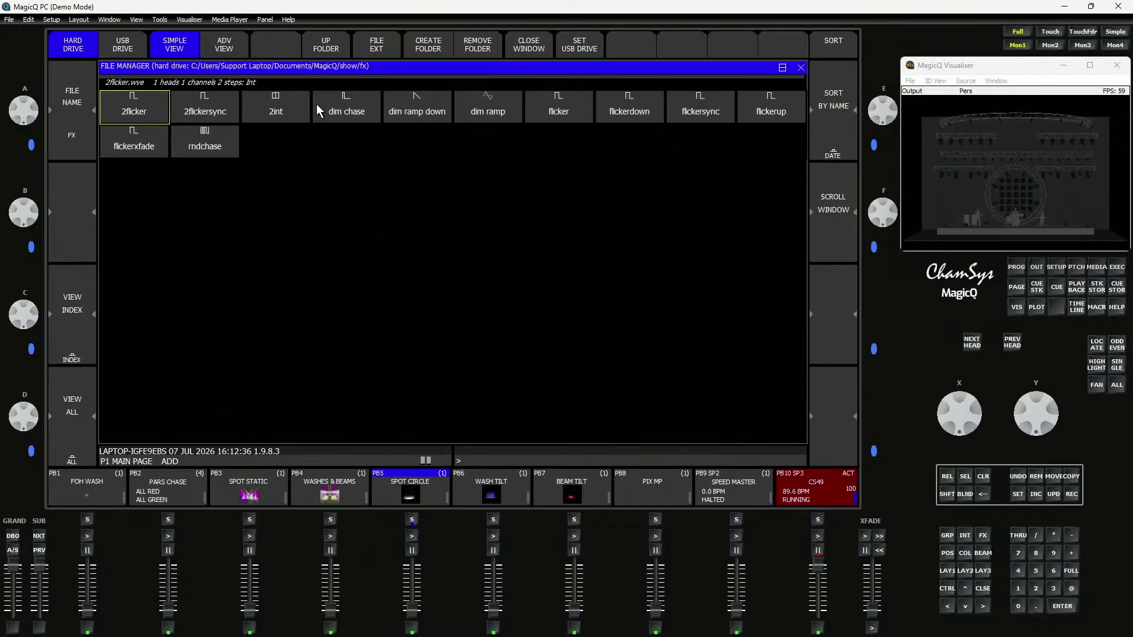
pyautogui.click(354, 111)
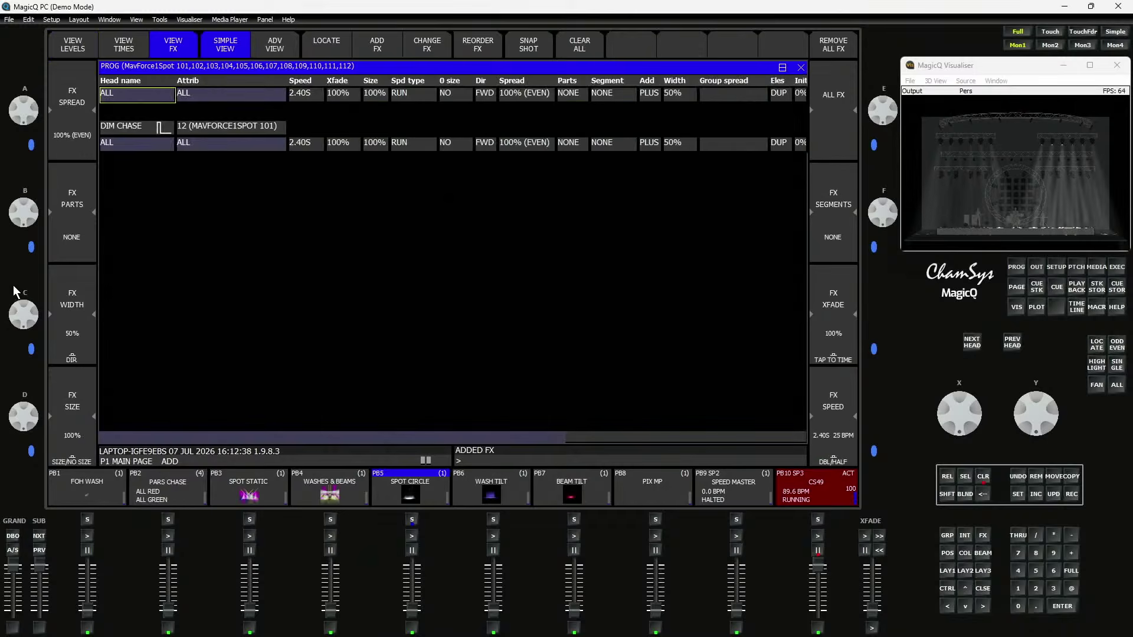
pyautogui.moveTo(23, 321); pyautogui.dragTo(23, 268)
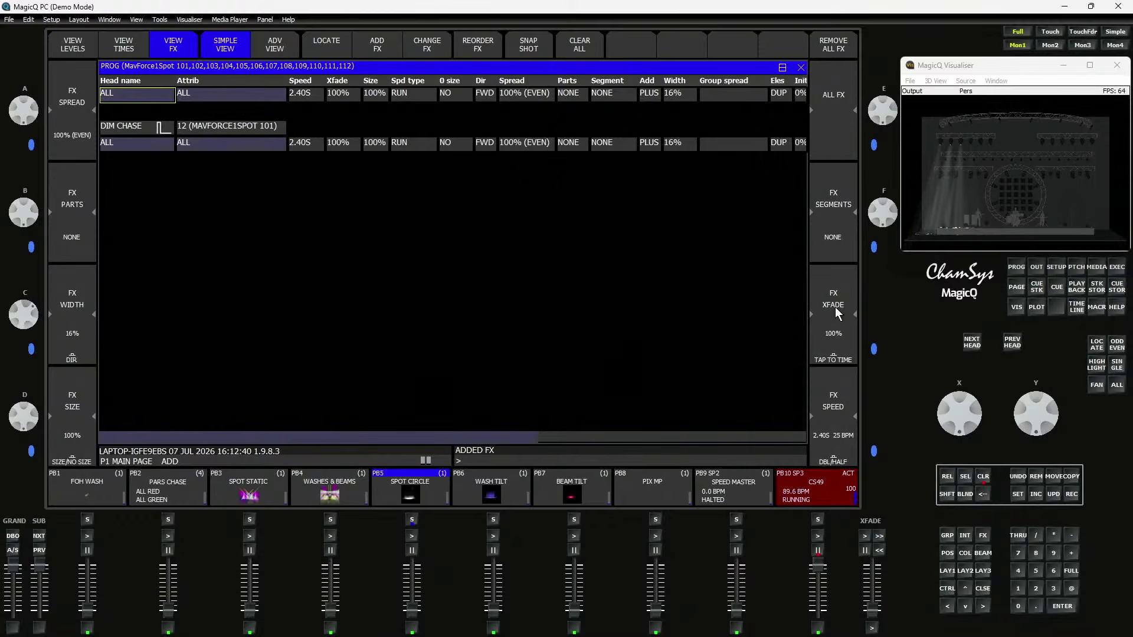
# Locate the spots, record the dim chase look to the third item in the fifth row of execute page 4, and clear the programmer
pyautogui.click(1096, 344)
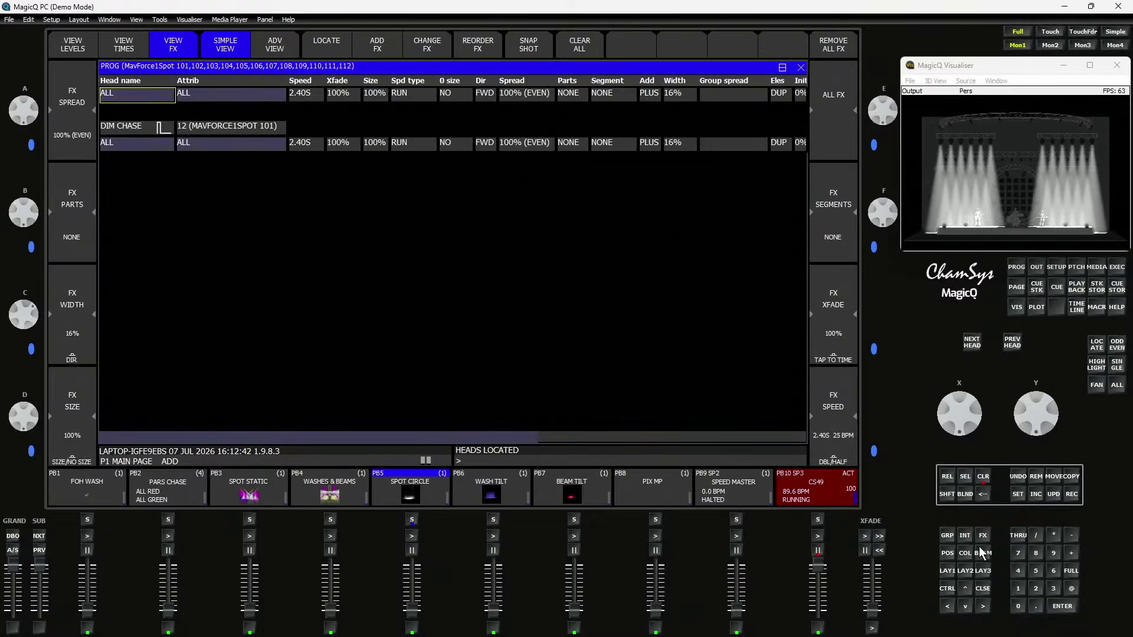
pyautogui.click(947, 571)
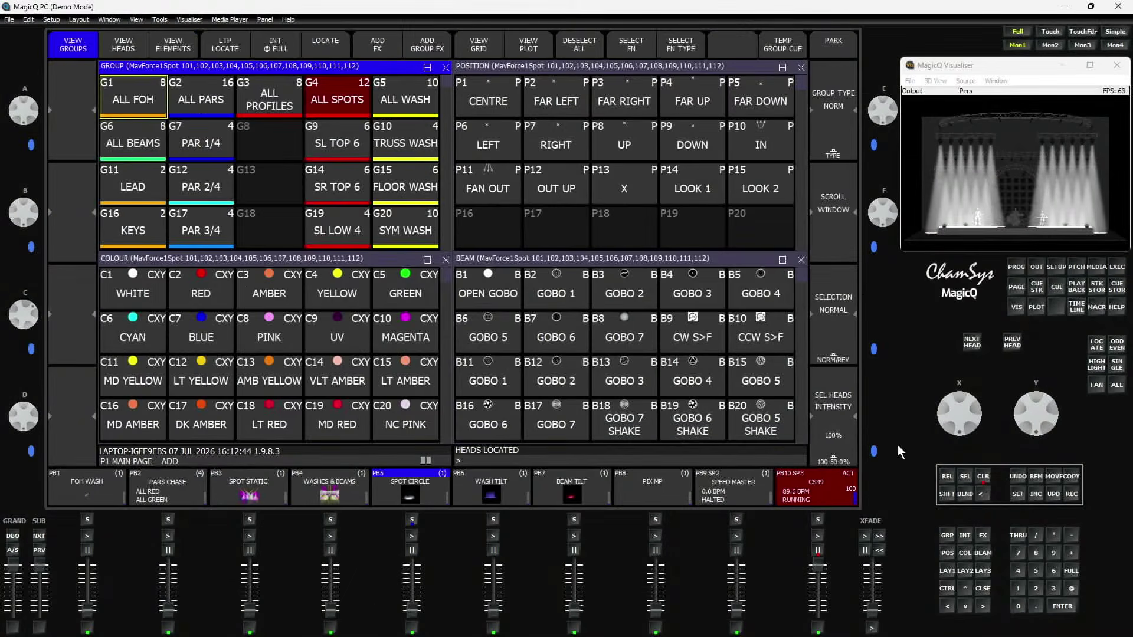
pyautogui.click(1017, 266)
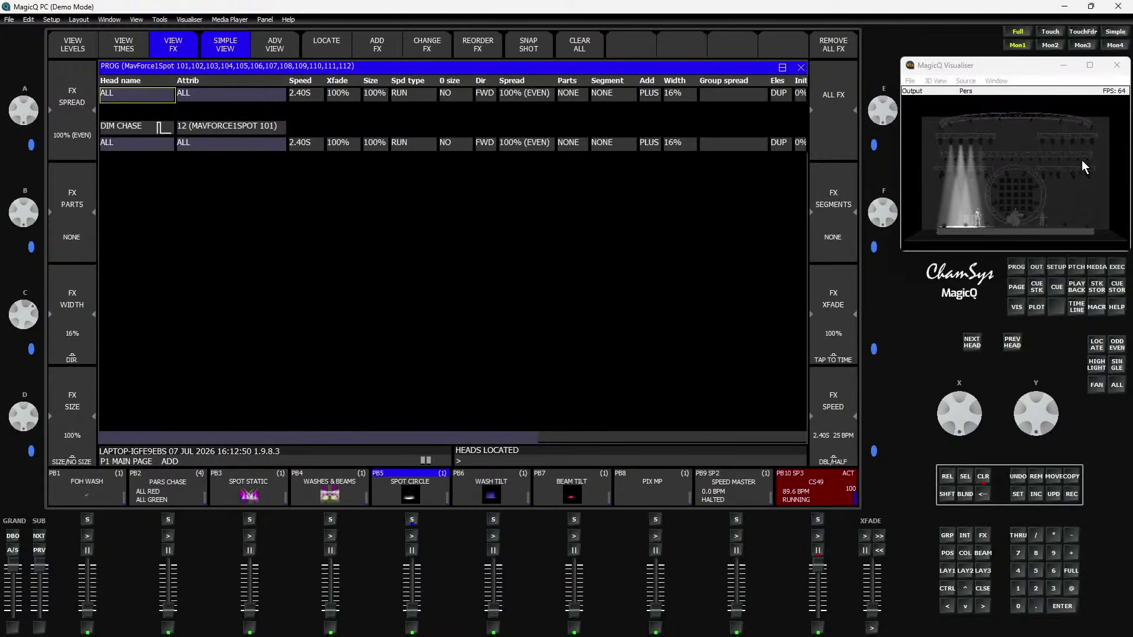
pyautogui.click(1116, 268)
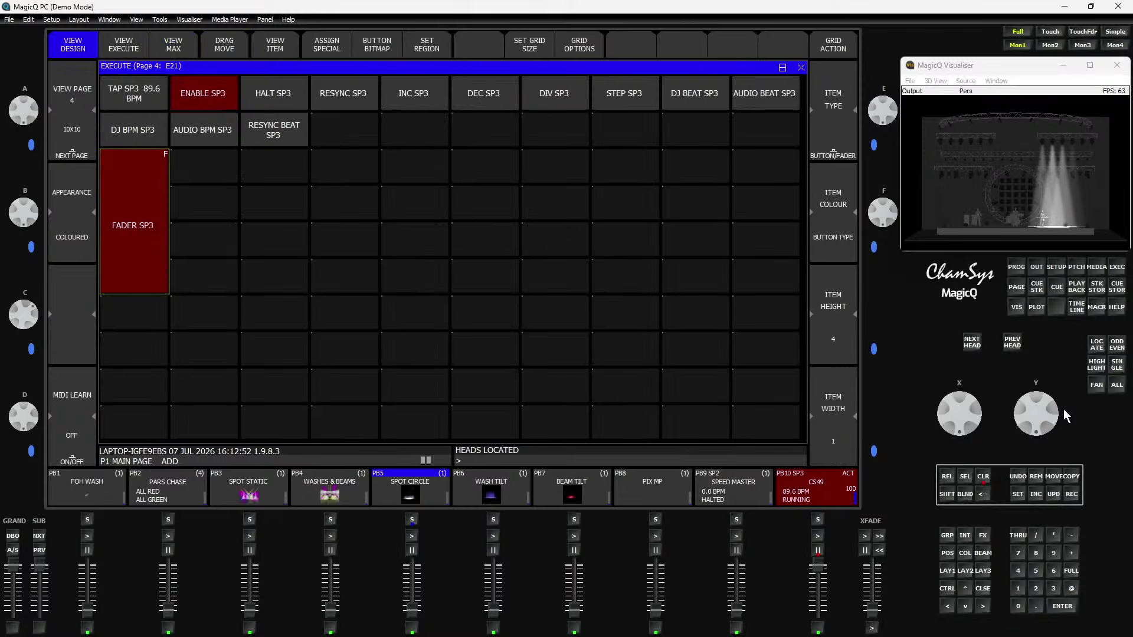
pyautogui.click(1071, 495)
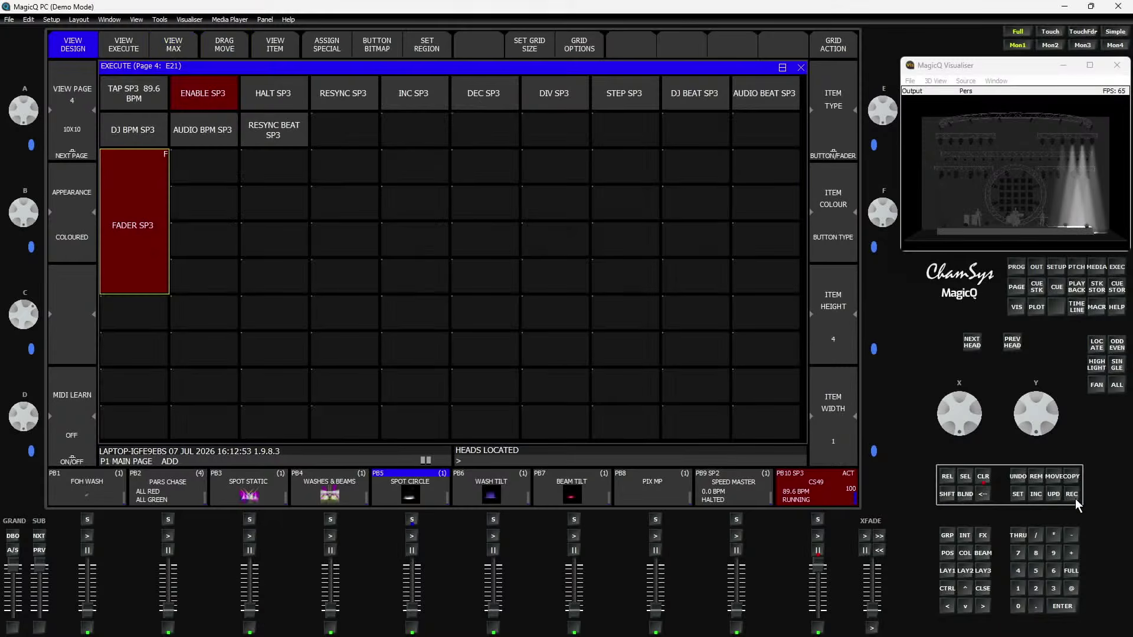
pyautogui.click(266, 236)
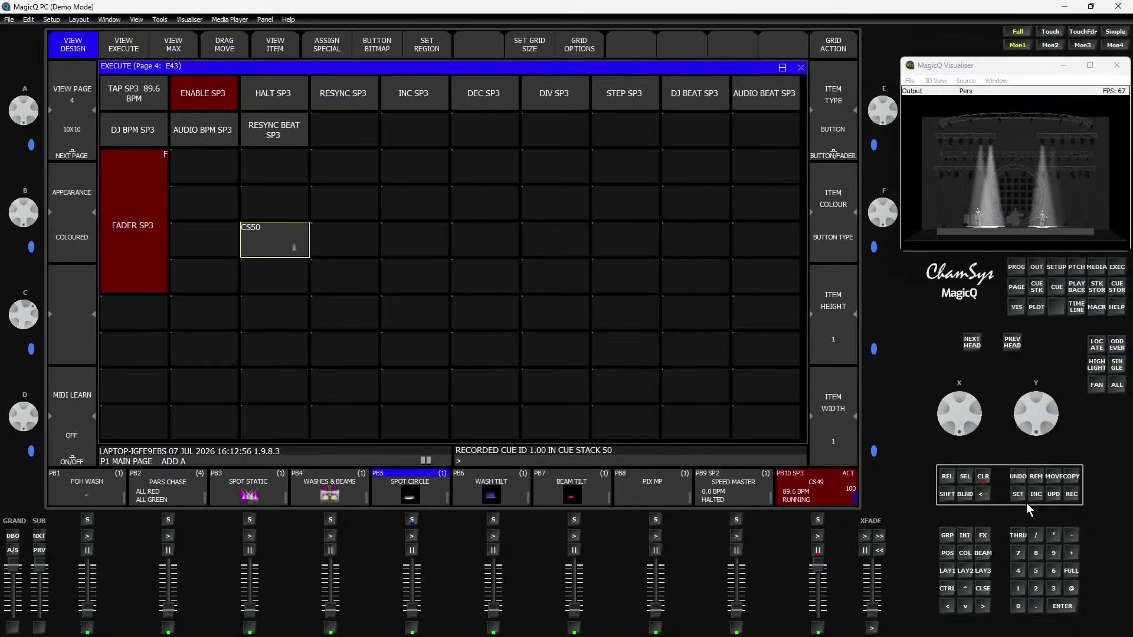
pyautogui.click(983, 476)
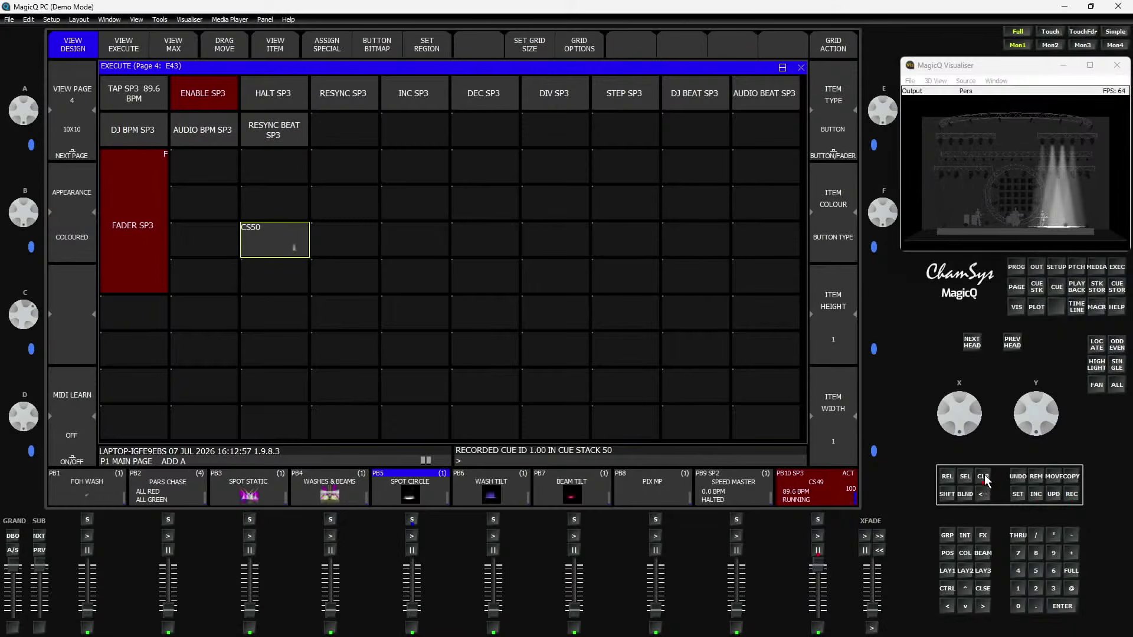
# Name the recorded execute item "Spot Dim FX" and activate it
pyautogui.click(1019, 494)
pyautogui.click(271, 244)
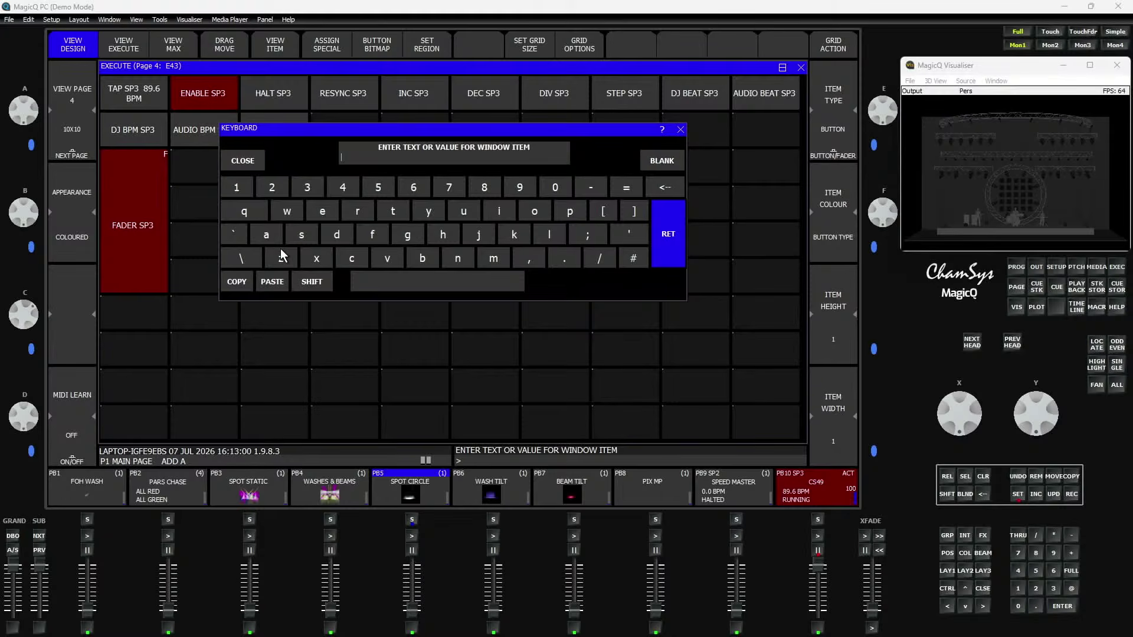
pyautogui.write('Spot')
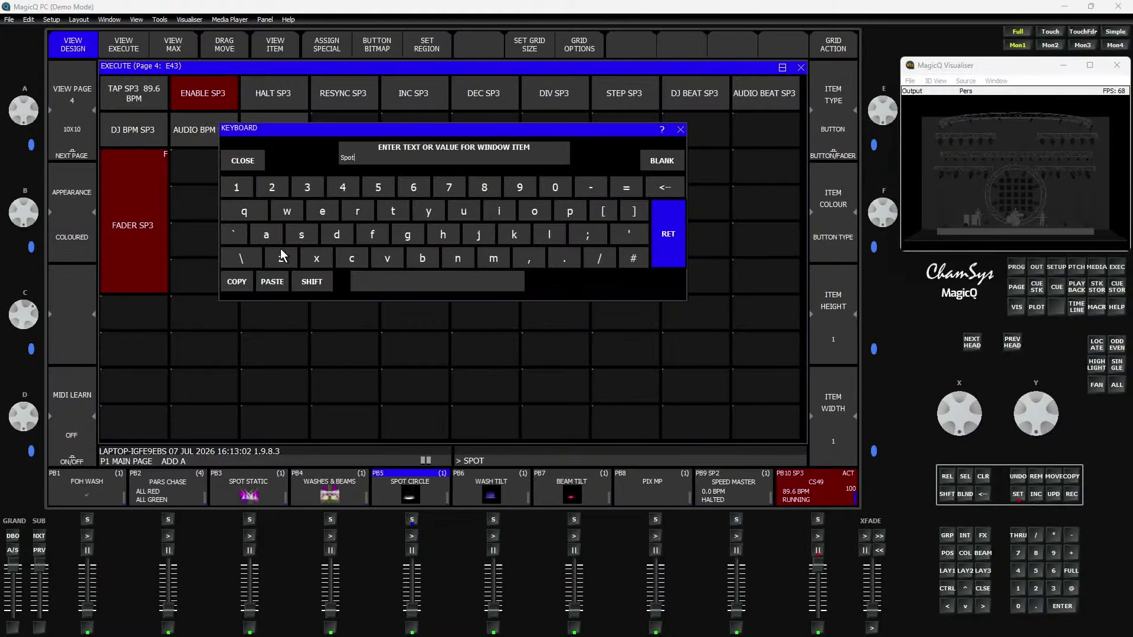
pyautogui.write(' Dim FX')
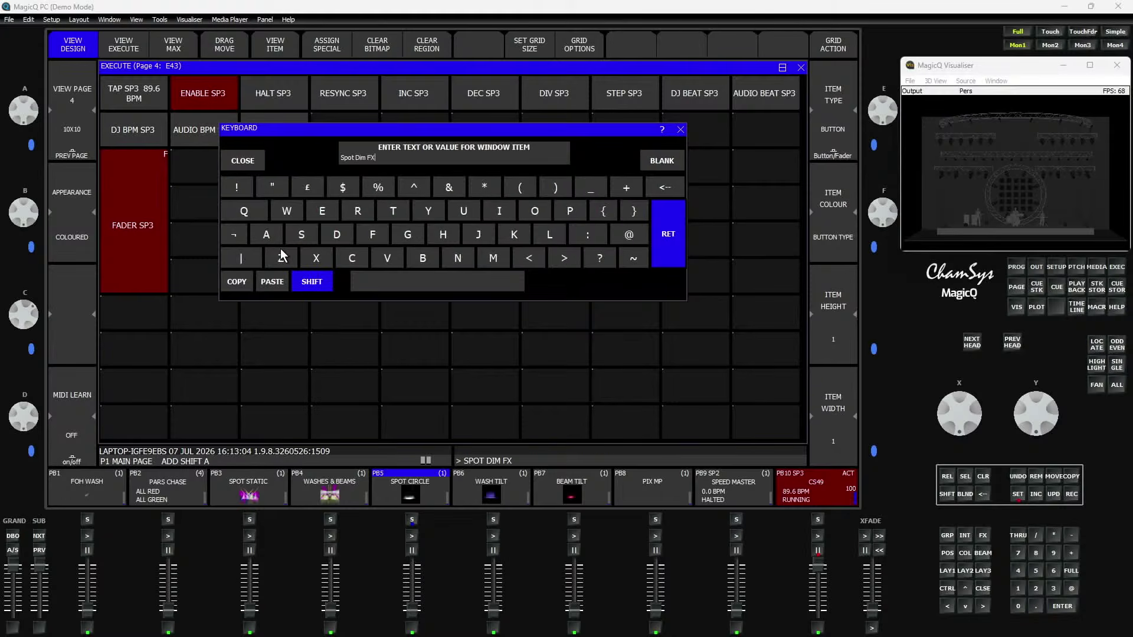
pyautogui.press('Return')
pyautogui.click(280, 249)
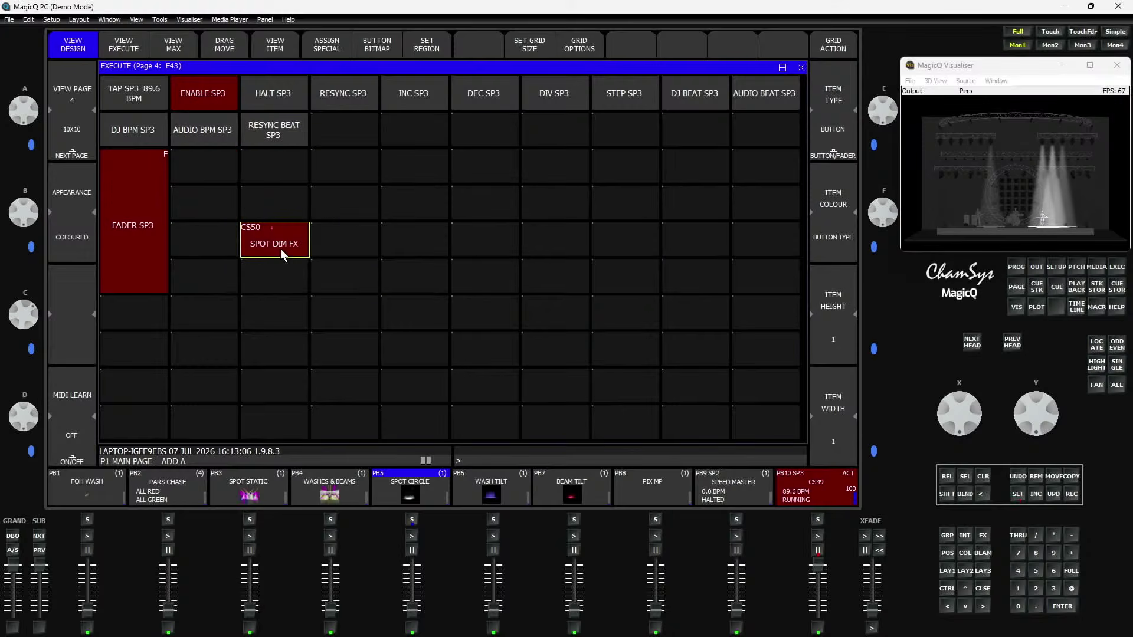
# Assign the NORMAL and REVERSE timing options to the two empty execute items following SPOT DIM FX
pyautogui.click(357, 239)
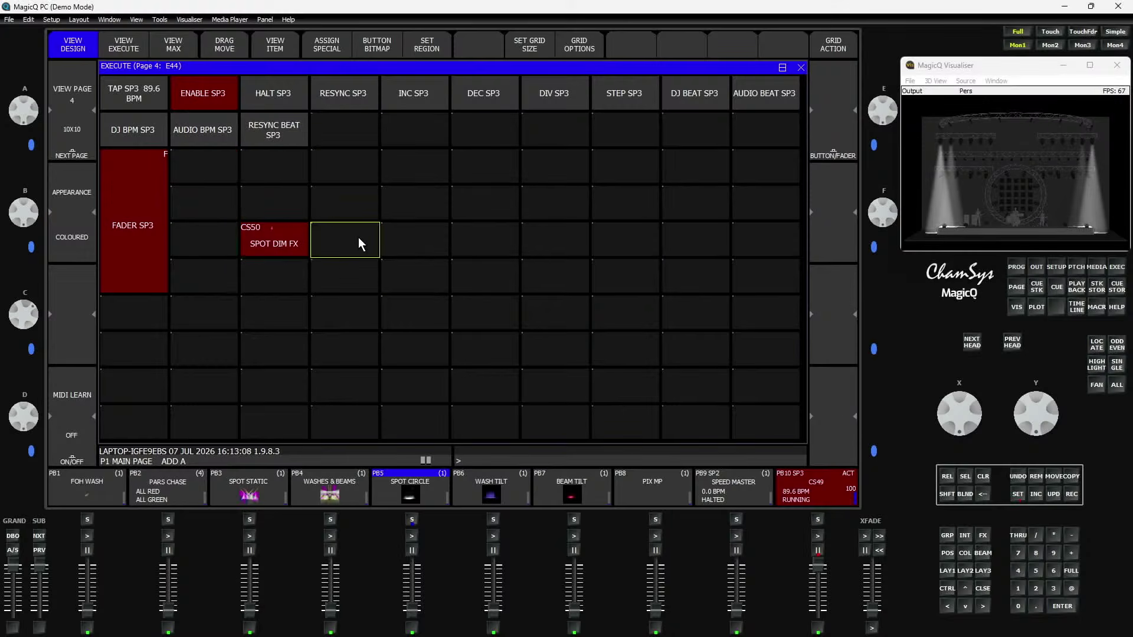
pyautogui.click(328, 47)
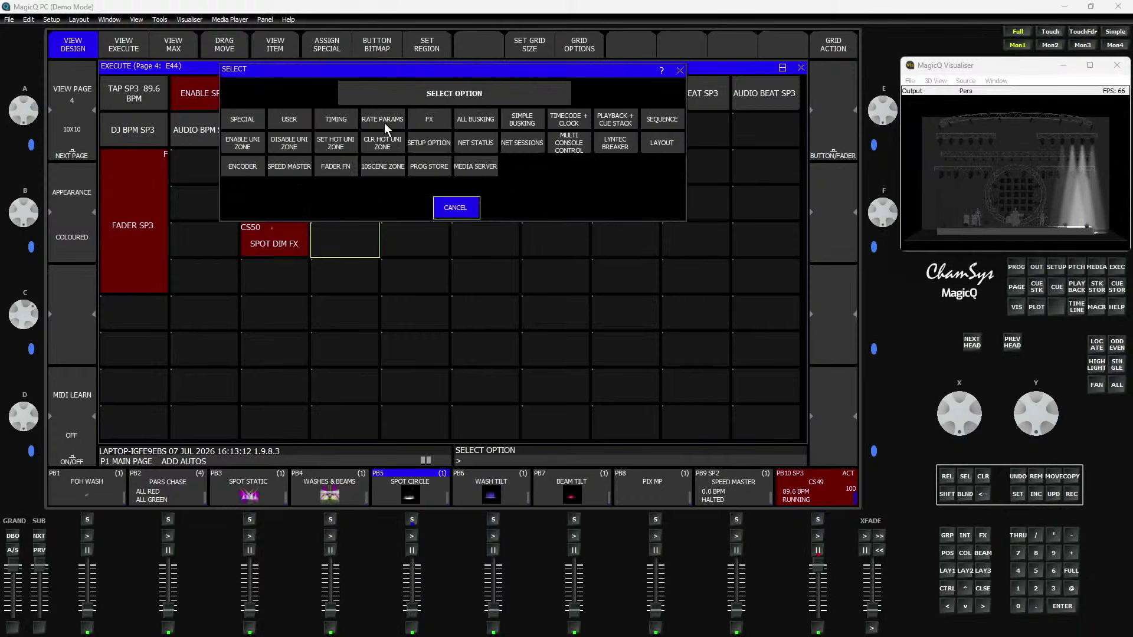
pyautogui.click(335, 121)
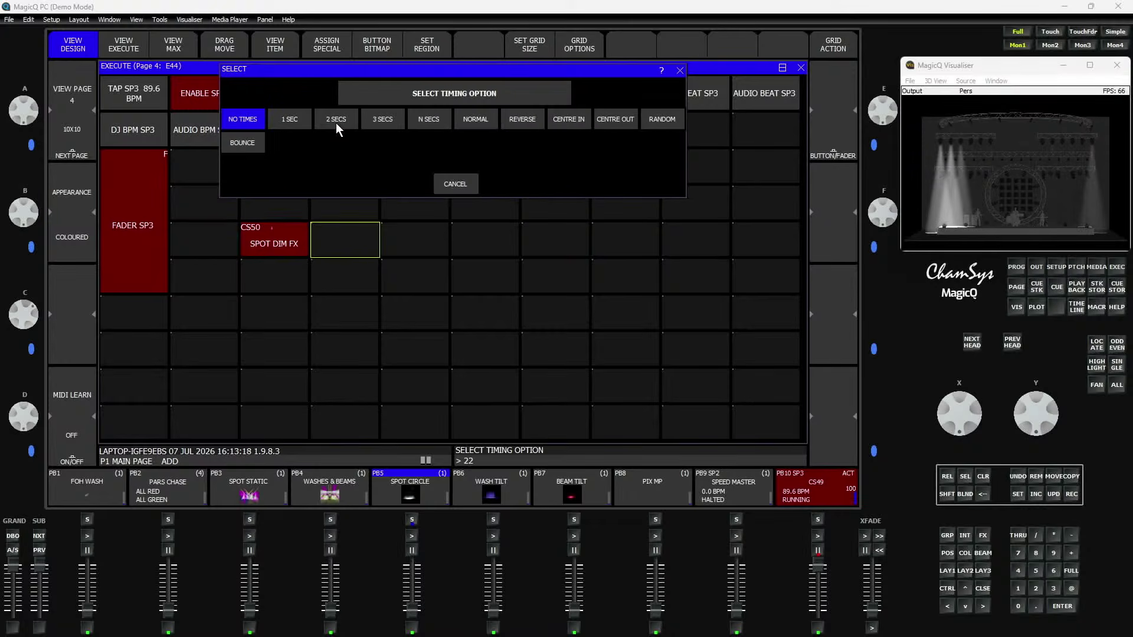
pyautogui.click(463, 118)
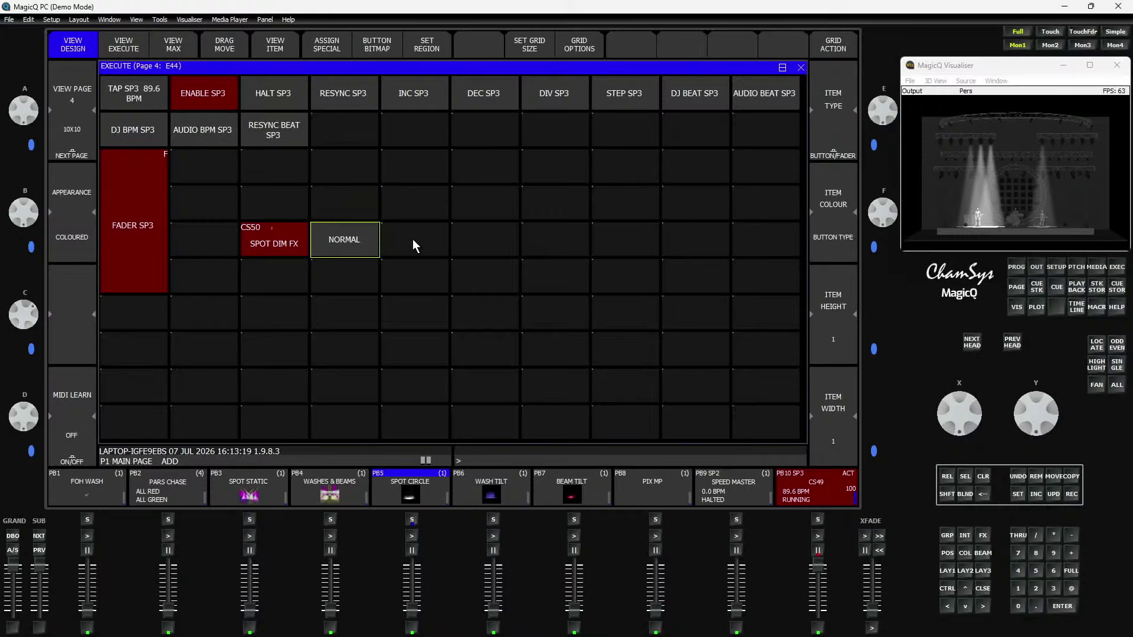
pyautogui.click(329, 48)
pyautogui.click(335, 115)
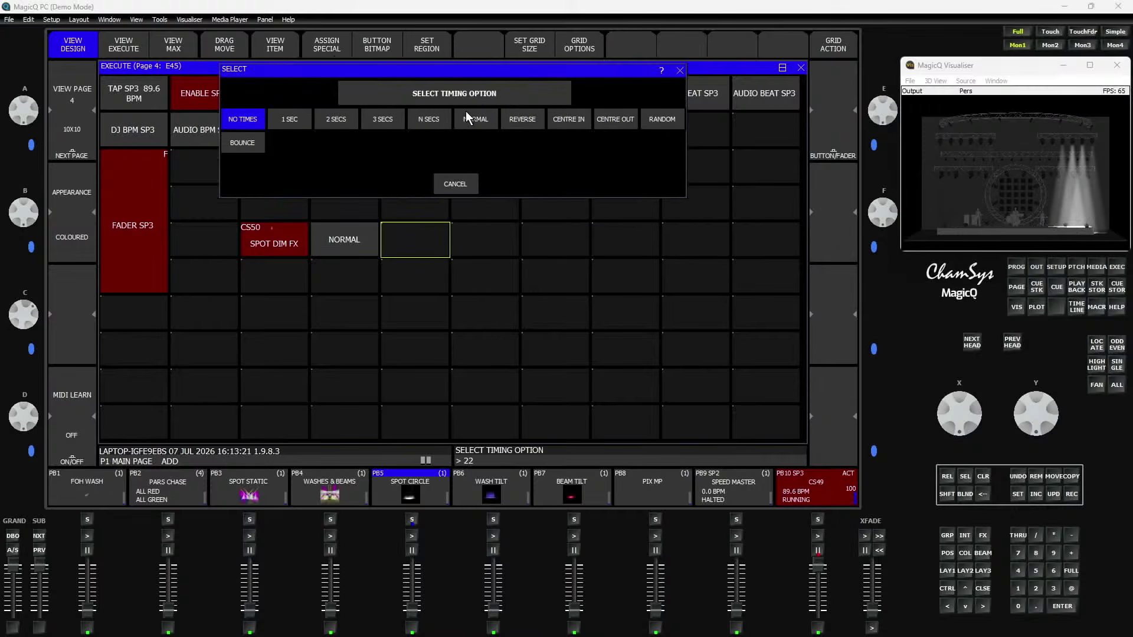
pyautogui.click(515, 121)
# Assign the CENTRE IN and CENTRE OUT timing options to the two execute items following REVERSE
pyautogui.click(334, 48)
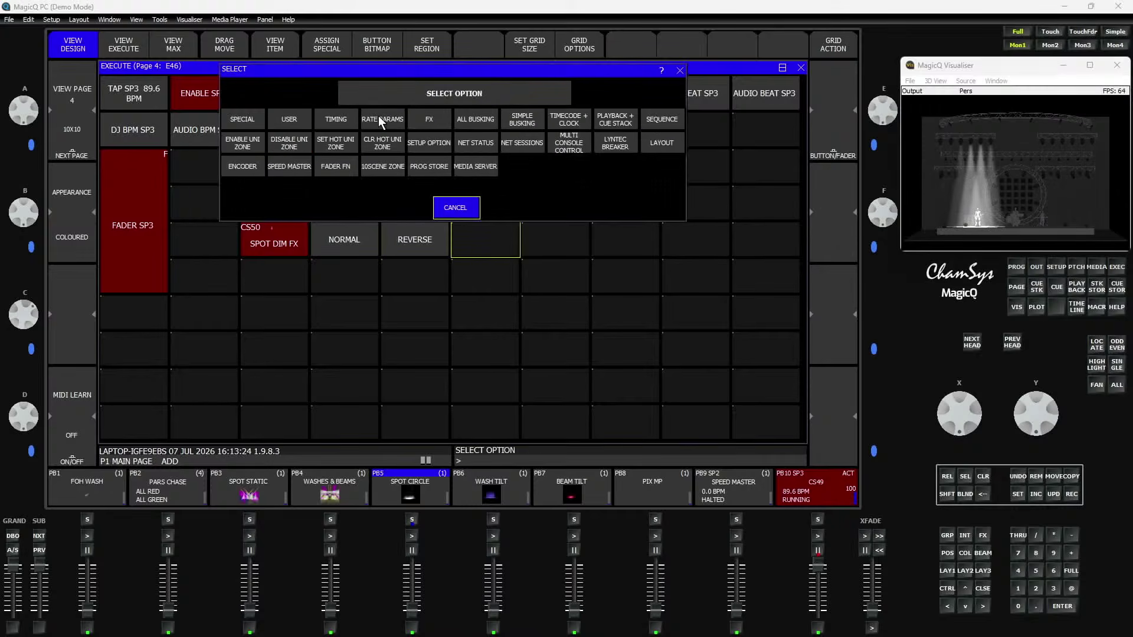
pyautogui.click(336, 119)
pyautogui.click(558, 120)
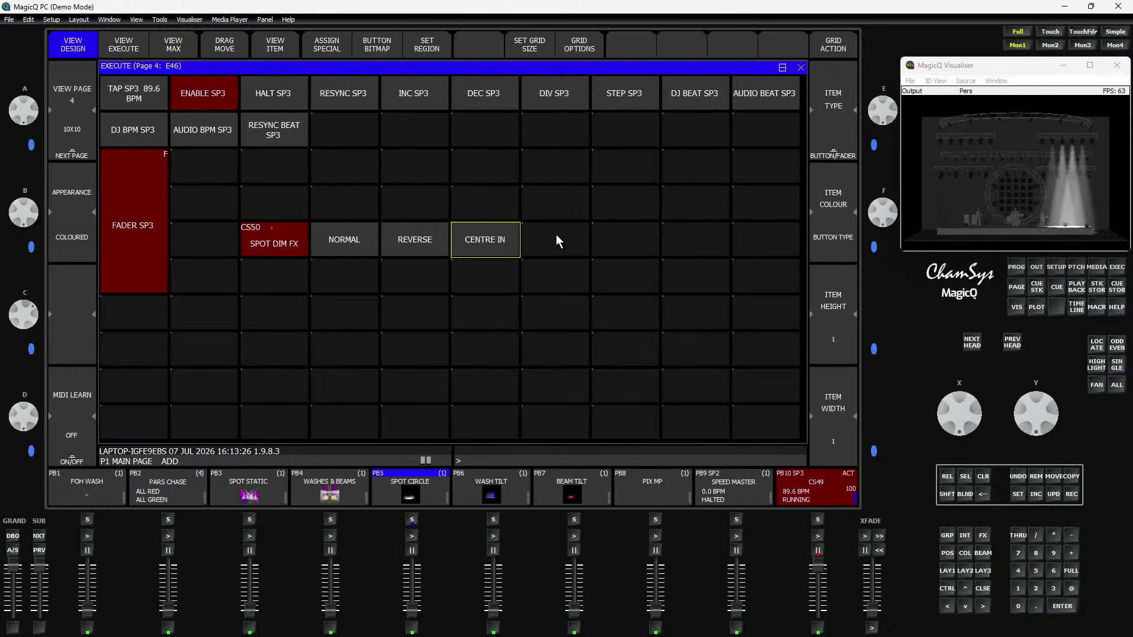
pyautogui.click(557, 239)
pyautogui.click(330, 45)
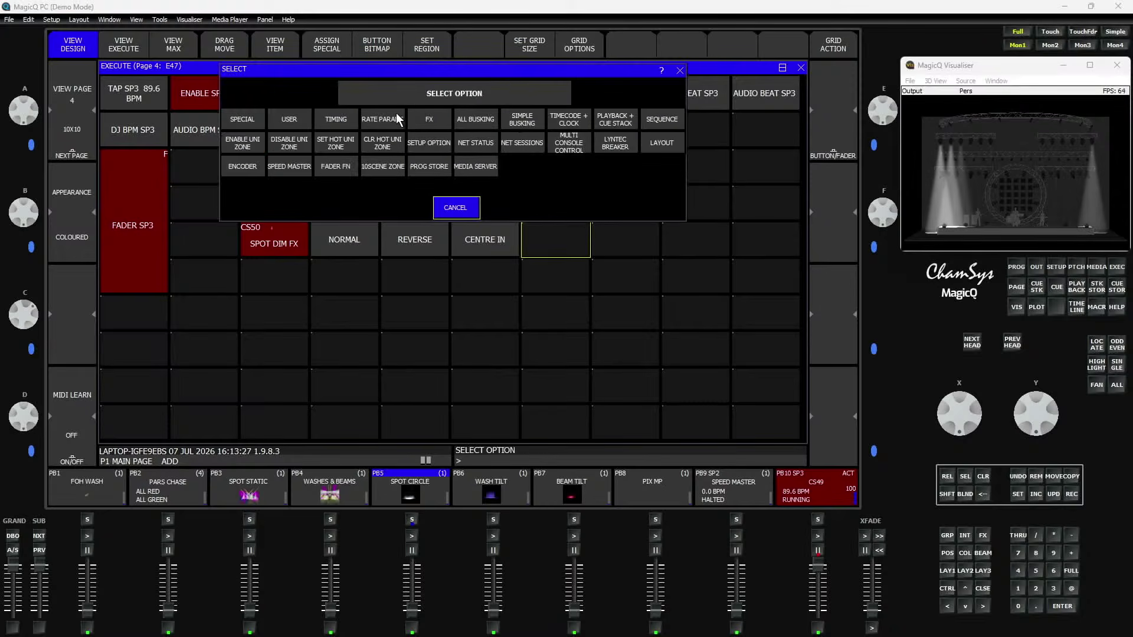
pyautogui.click(336, 121)
pyautogui.click(614, 120)
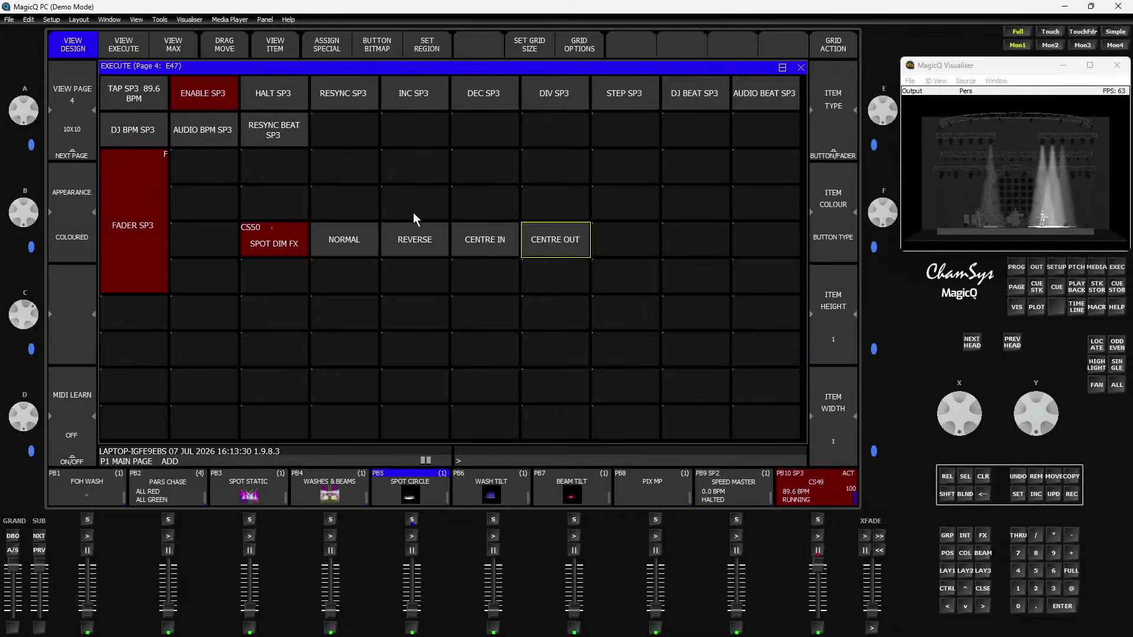
# Set a region covering SPOT DIM FX and the four timing items, and toggle the SPOT DIM FX item
pyautogui.moveTo(275, 232); pyautogui.dragTo(540, 239)
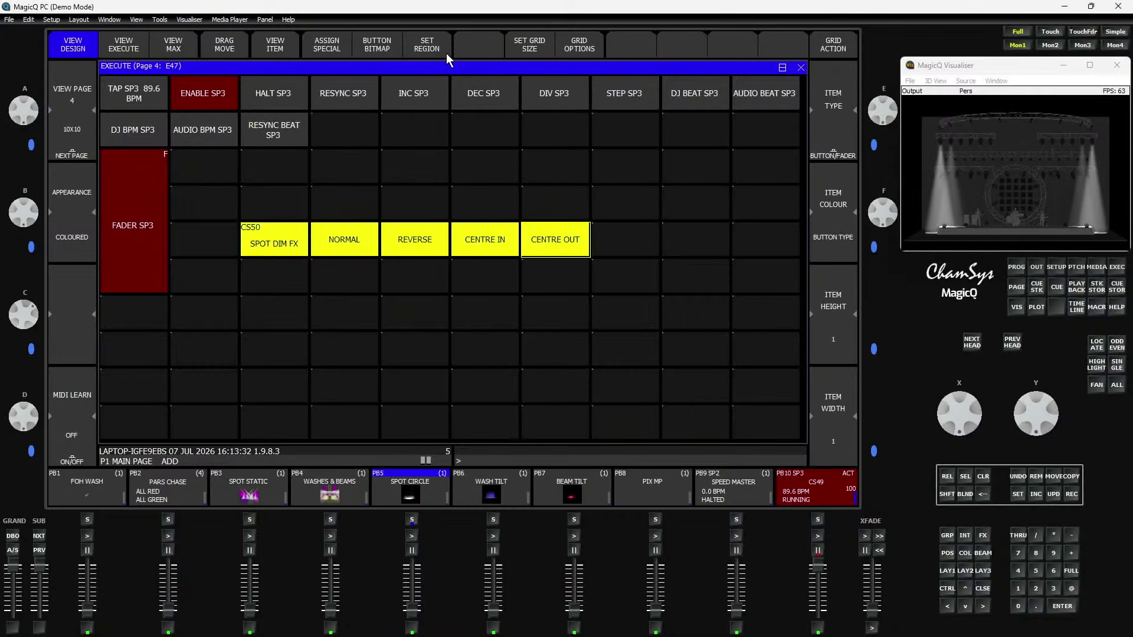
pyautogui.click(433, 46)
pyautogui.click(282, 233)
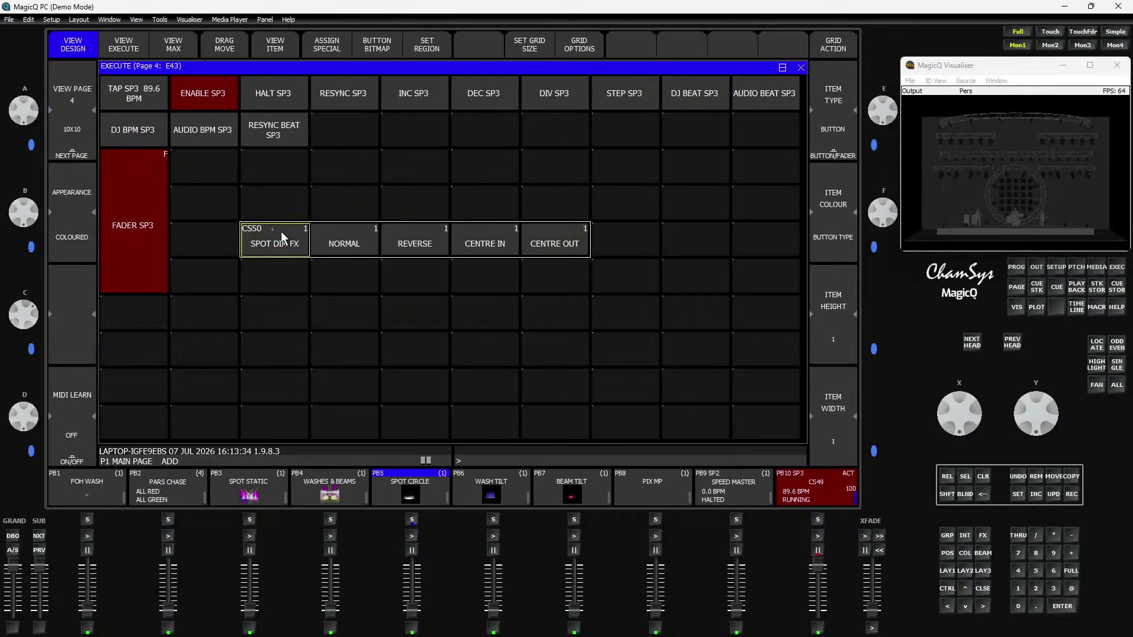
# Try the REVERSE, CENTRE IN and CENTRE OUT directions on the running spot dim FX, ending with SPOT DIM FX released
pyautogui.click(416, 241)
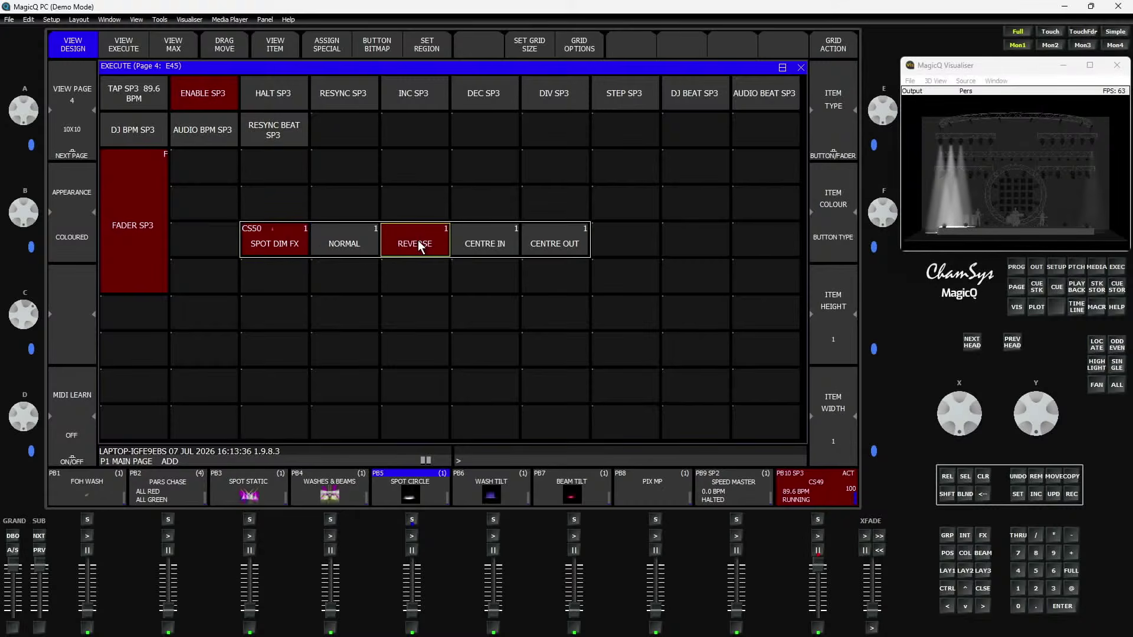
pyautogui.click(474, 242)
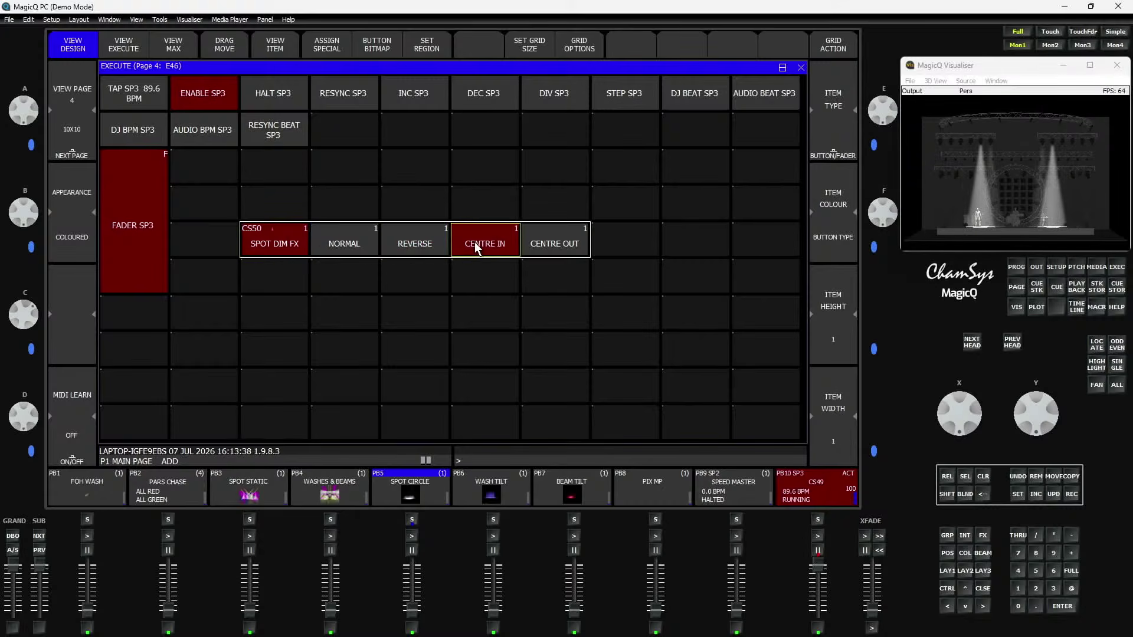
pyautogui.click(539, 240)
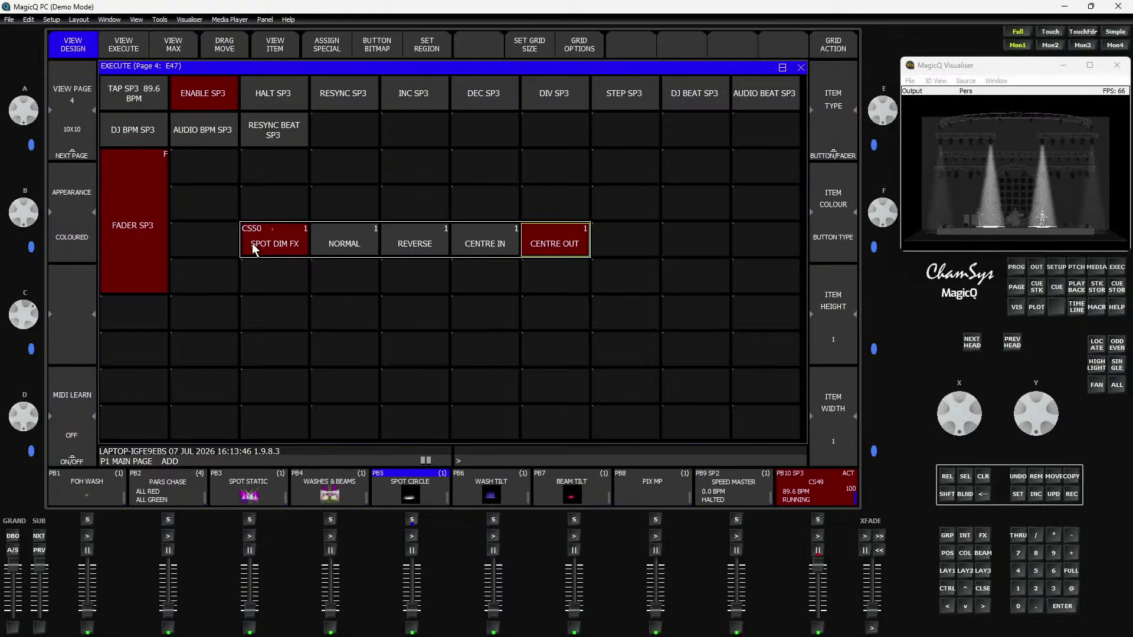
pyautogui.click(275, 242)
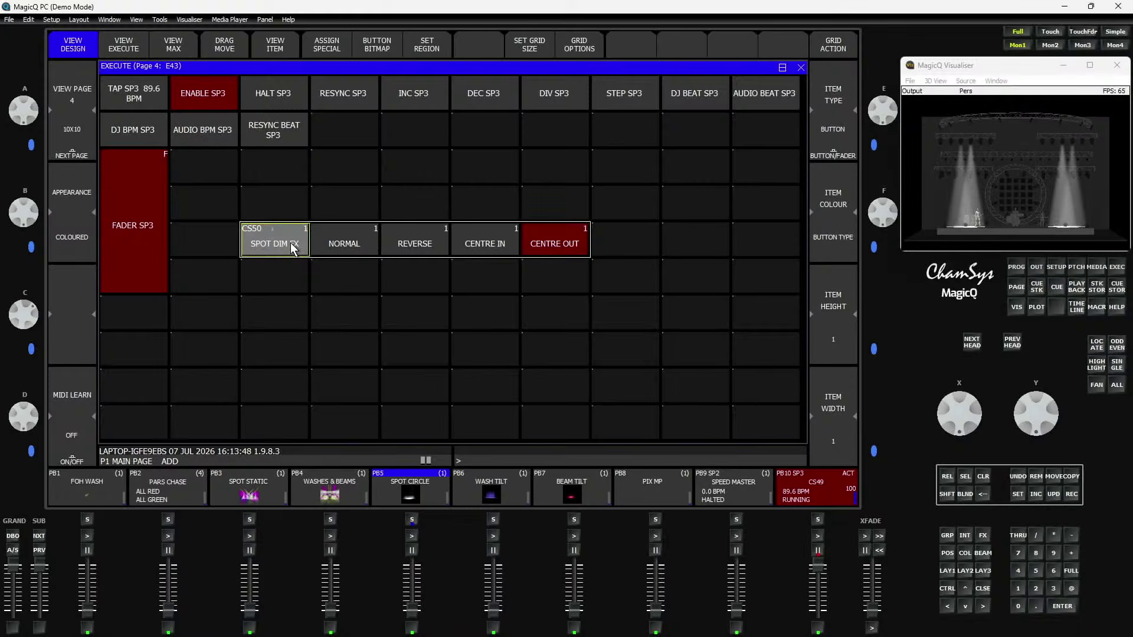
pyautogui.click(281, 313)
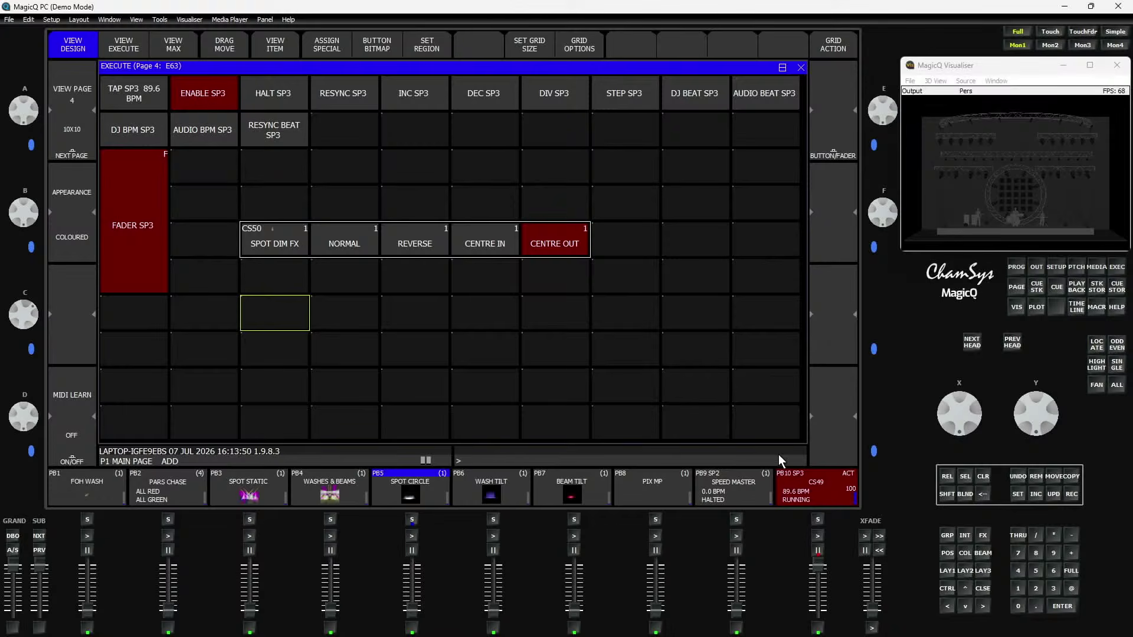
# Copy the ALL SPOTS group to the first item in the eighth row of the execute page
pyautogui.click(946, 536)
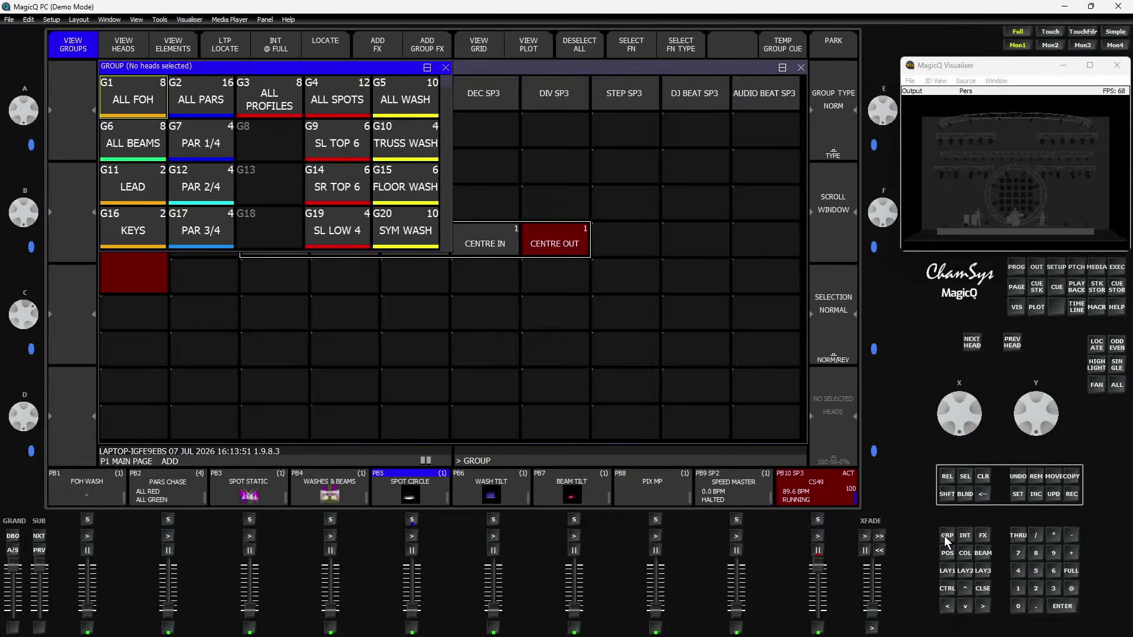
pyautogui.click(1071, 477)
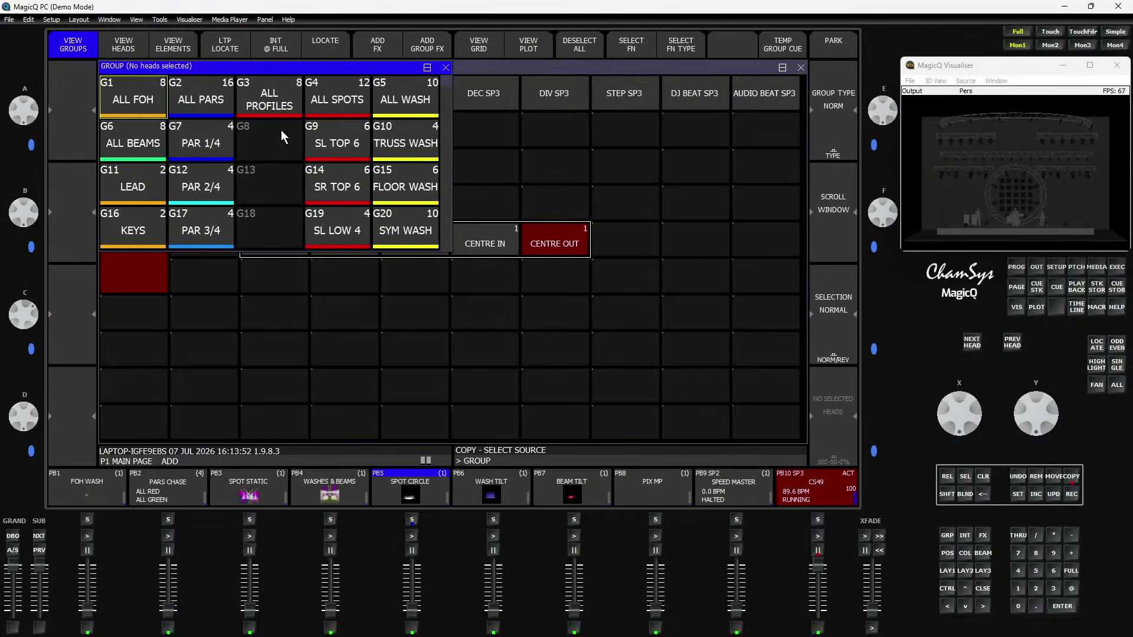
pyautogui.click(327, 88)
pyautogui.click(143, 339)
# Assign the ALL BUSKING items following ALL SPOTS and set a region covering the last three rows of the execute page
pyautogui.click(203, 361)
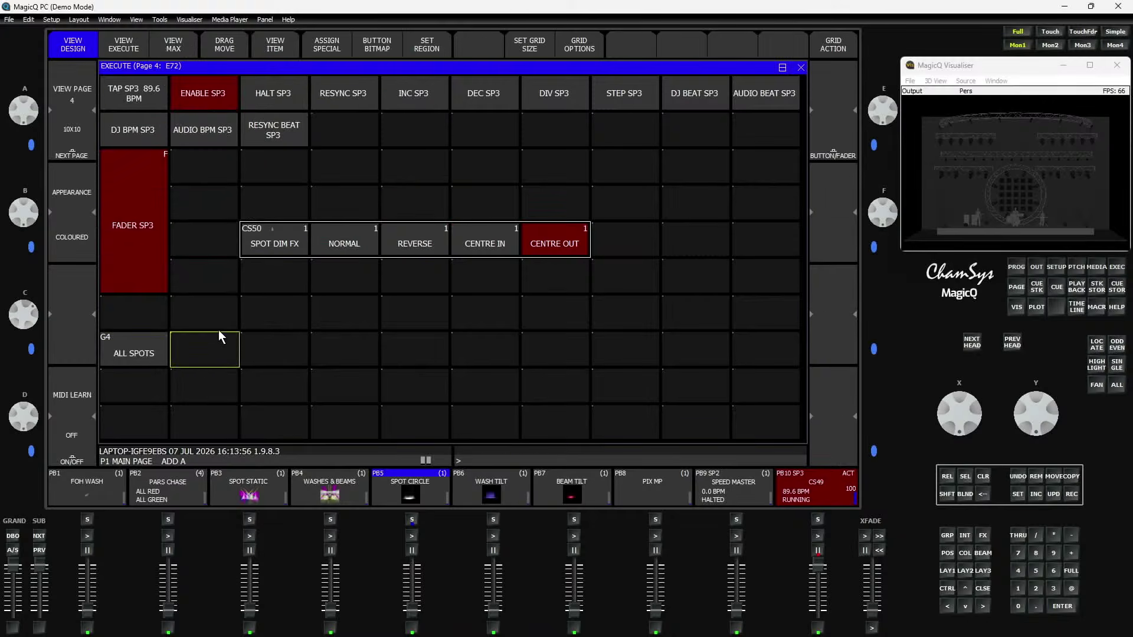
pyautogui.click(328, 41)
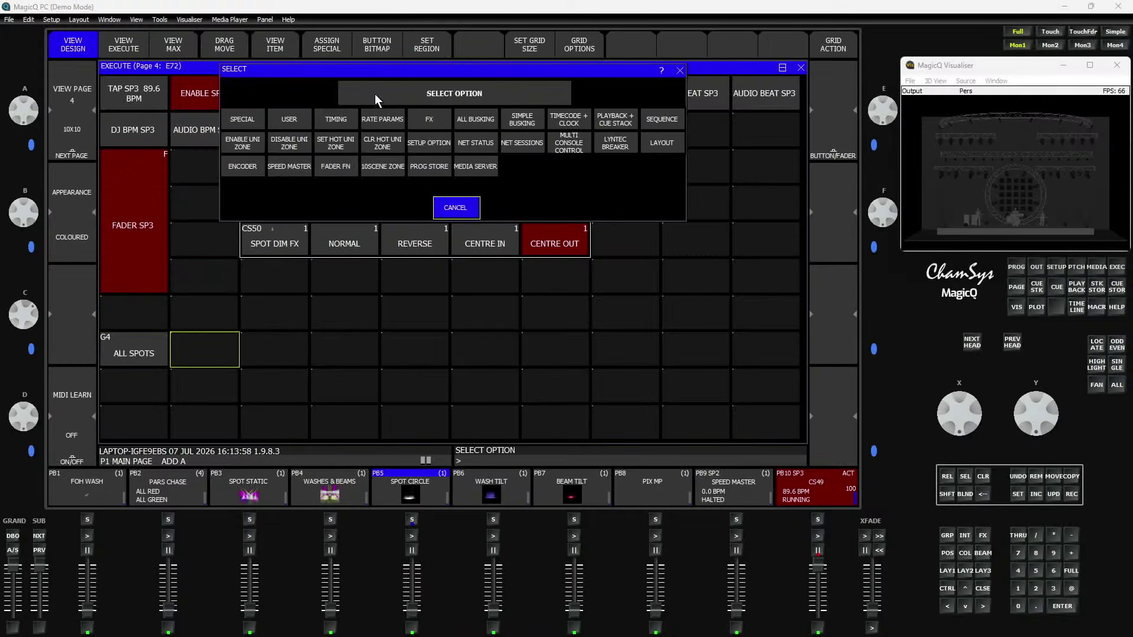
pyautogui.click(484, 116)
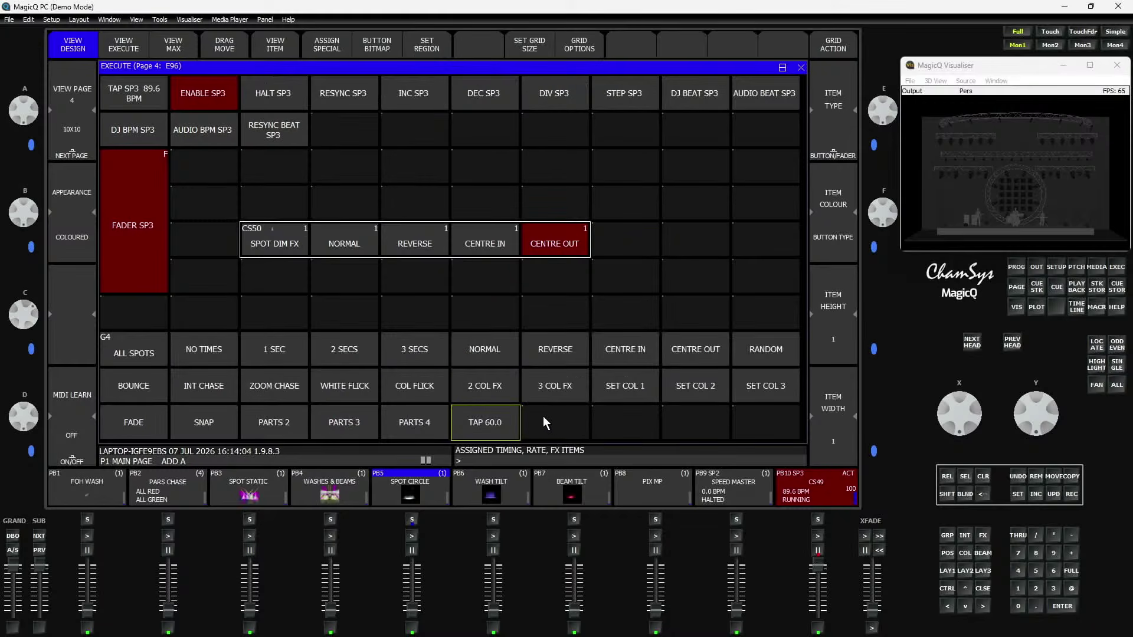
pyautogui.moveTo(137, 345); pyautogui.dragTo(764, 423)
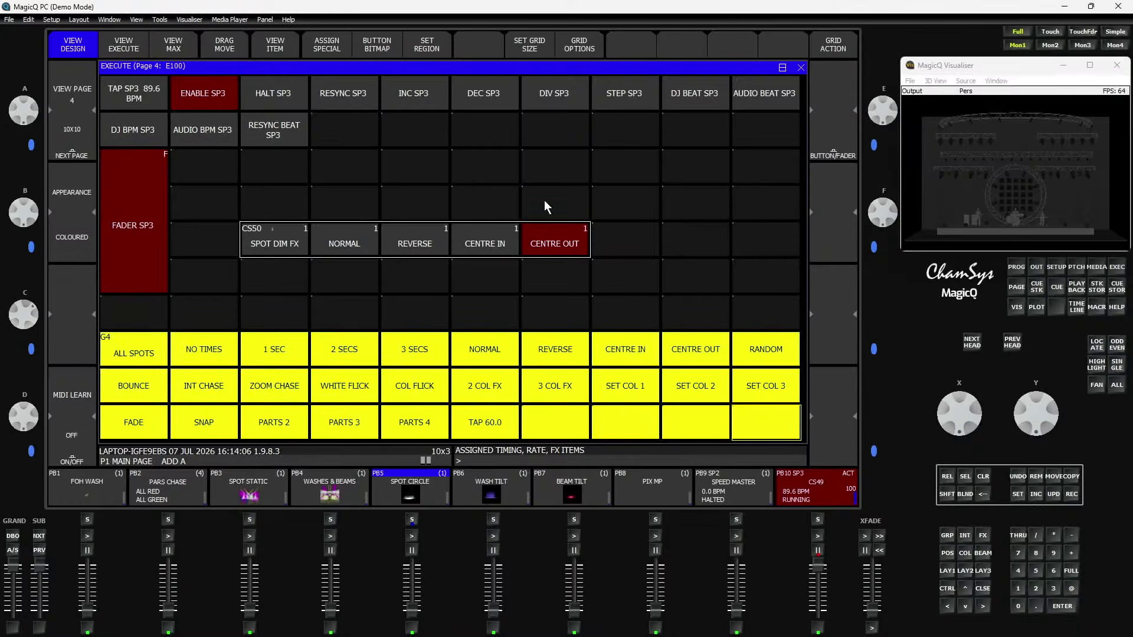
pyautogui.click(440, 51)
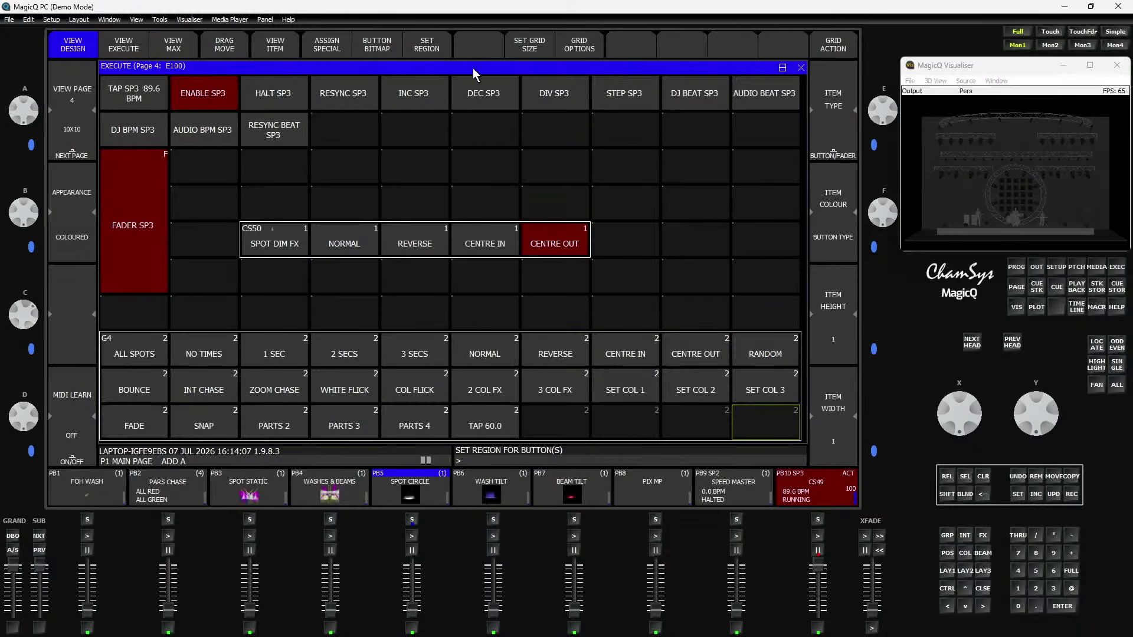
# Select the ALL SPOTS group, raise its heads' intensity, and return to the execute page
pyautogui.click(946, 537)
pyautogui.click(347, 99)
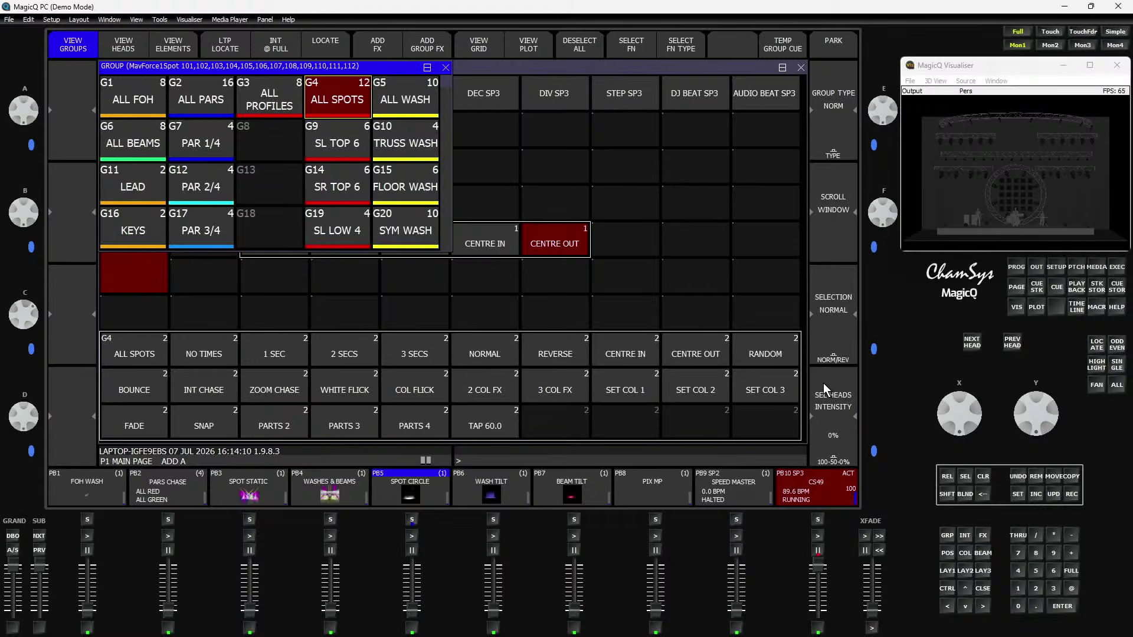
pyautogui.click(666, 300)
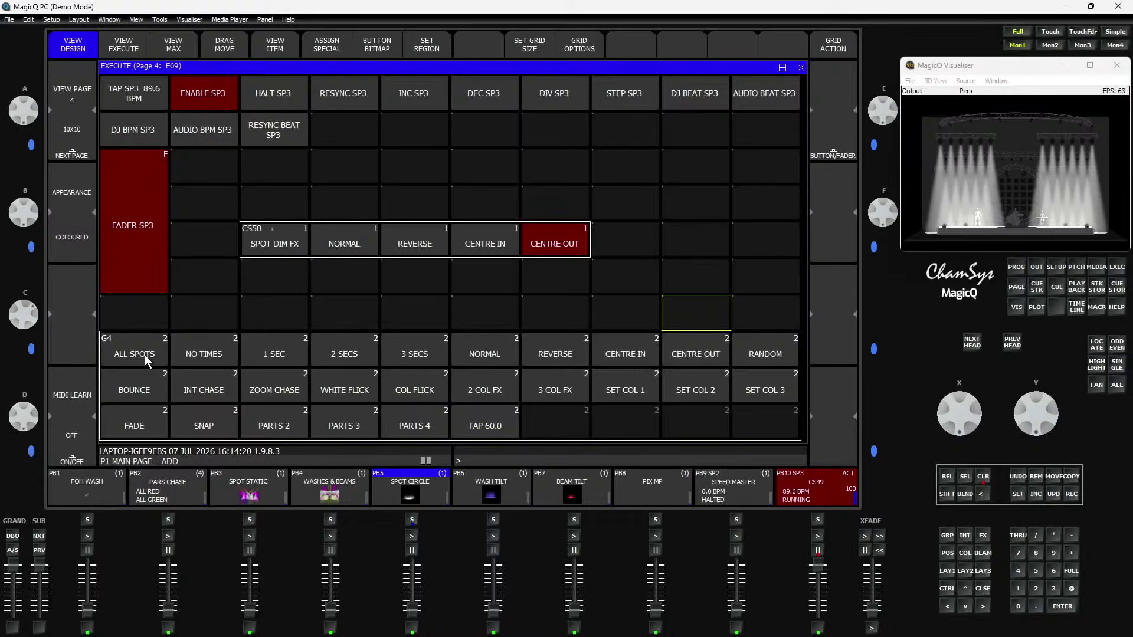
# Clear the region from the last three rows of execute items
pyautogui.moveTo(144, 355); pyautogui.dragTo(771, 413)
pyautogui.press('shift')
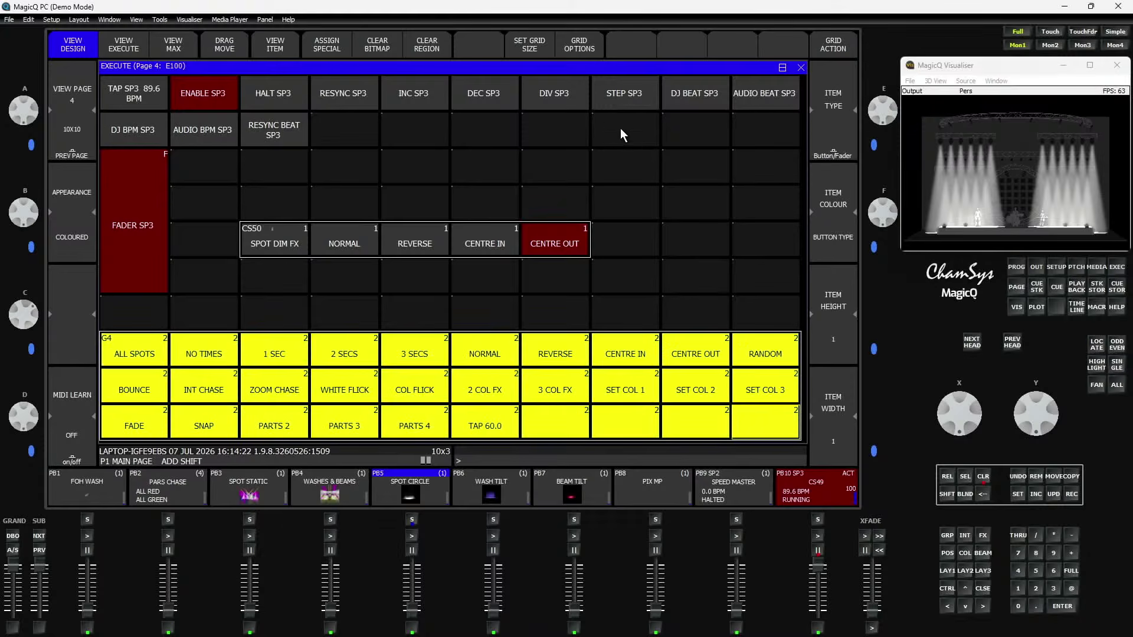
pyautogui.click(426, 45)
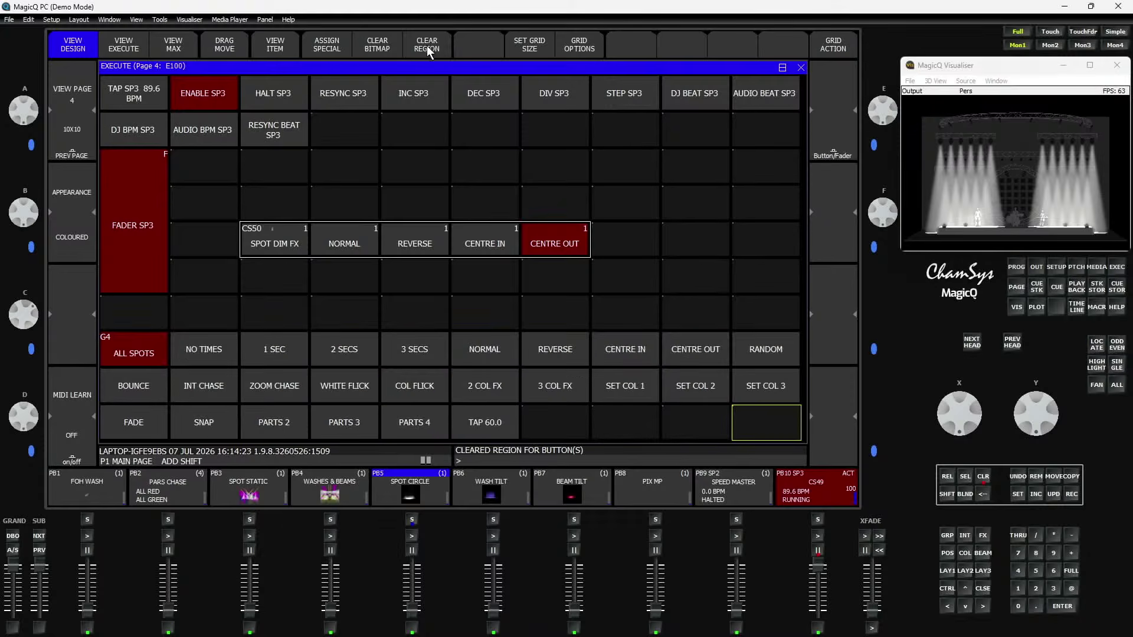
# Copy the RED, AMBER, YELLOW and GREEN palettes to the four empty items in the last row and set a region over the last three rows
pyautogui.click(963, 555)
pyautogui.moveTo(186, 289); pyautogui.dragTo(406, 293)
pyautogui.click(1071, 476)
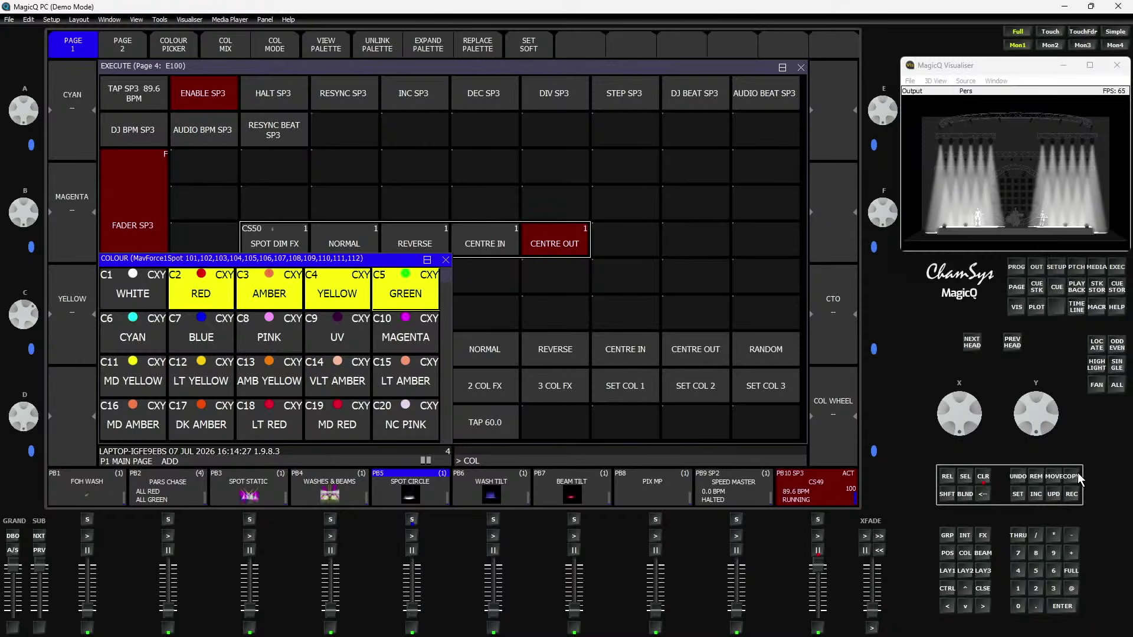
pyautogui.click(581, 423)
pyautogui.moveTo(148, 349); pyautogui.dragTo(767, 422)
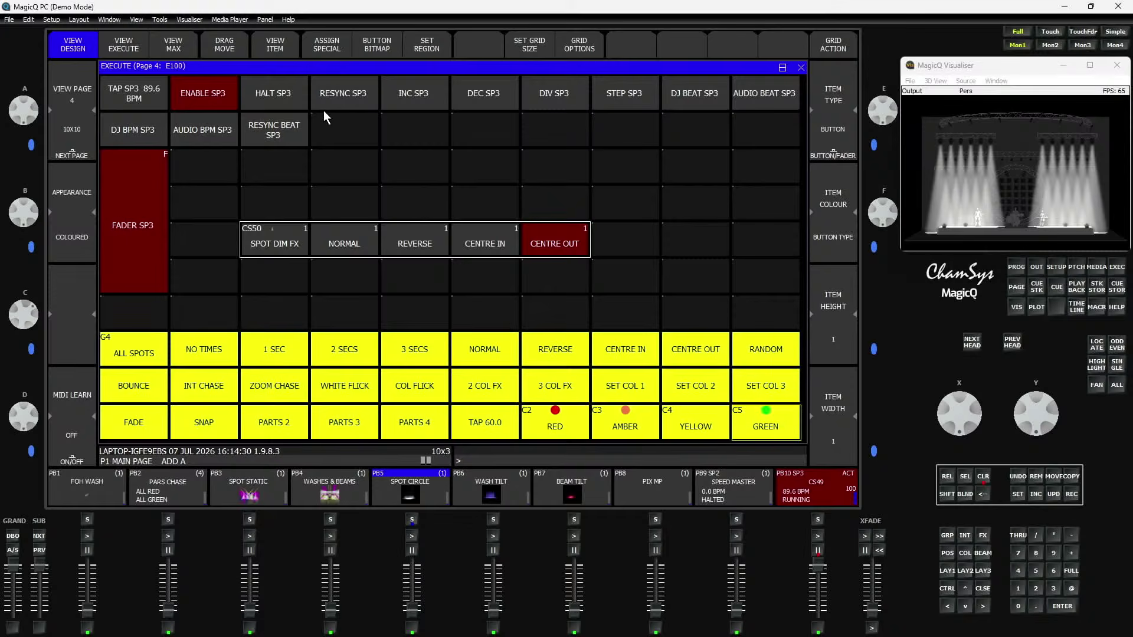
pyautogui.click(421, 50)
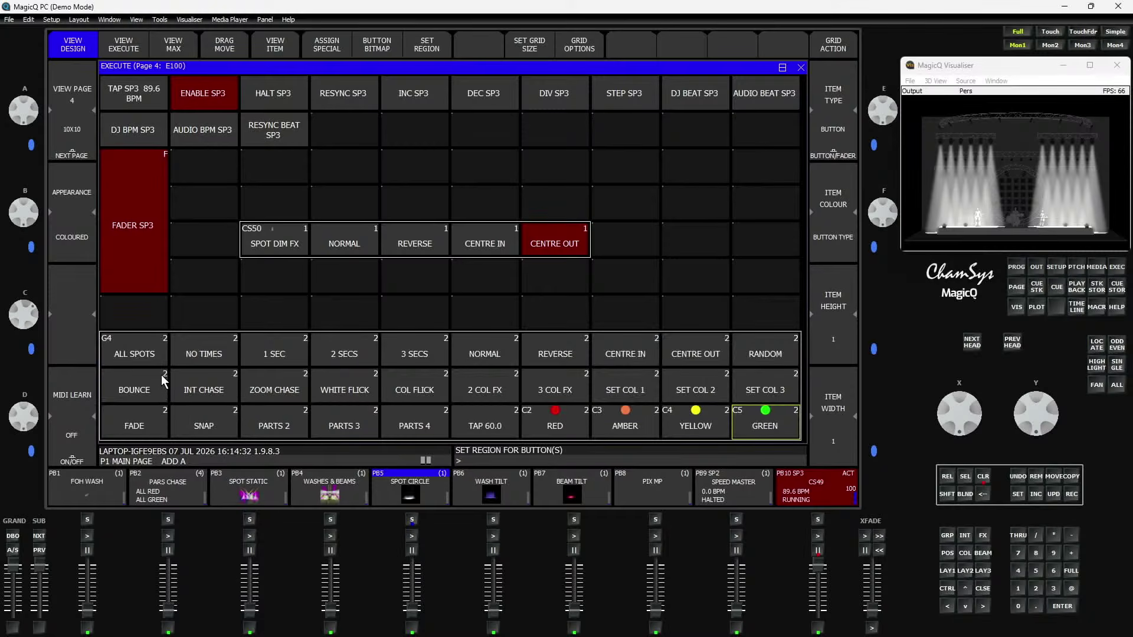
# Try the RED, AMBER and YELLOW colours on the spots, and fade them to AMBER with the 2 SECS timing
pyautogui.click(583, 425)
pyautogui.click(625, 423)
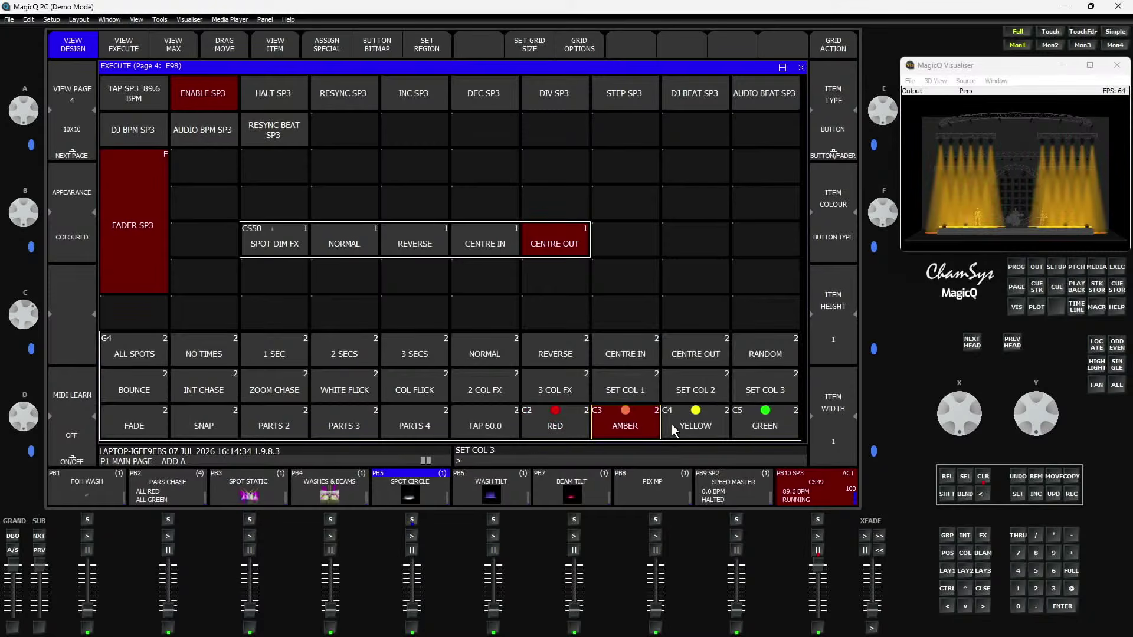
pyautogui.click(672, 424)
pyautogui.click(345, 353)
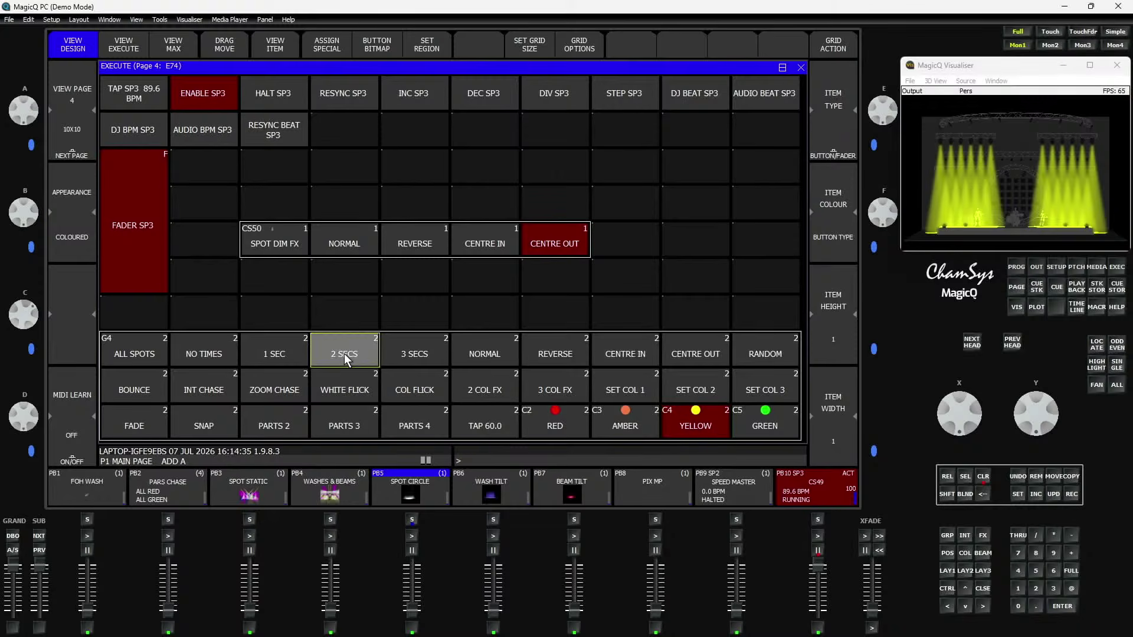
pyautogui.click(627, 411)
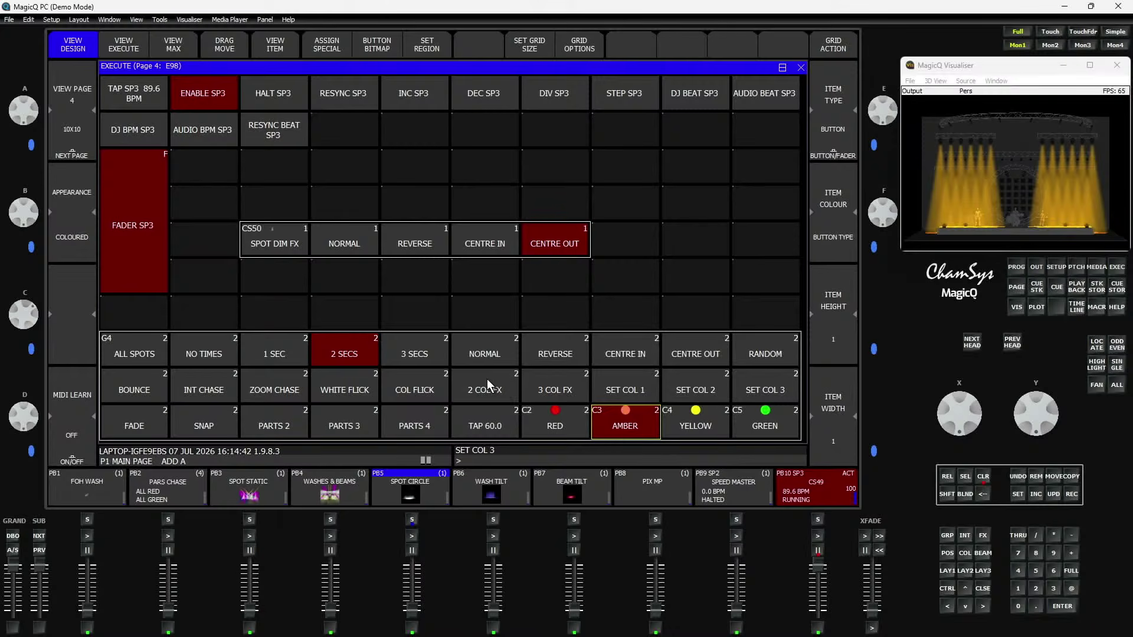
# Set colour 1 to RED and colour 2 to YELLOW, tap a rate of about 204.8, and run 2 COL FX on the spots
pyautogui.click(624, 390)
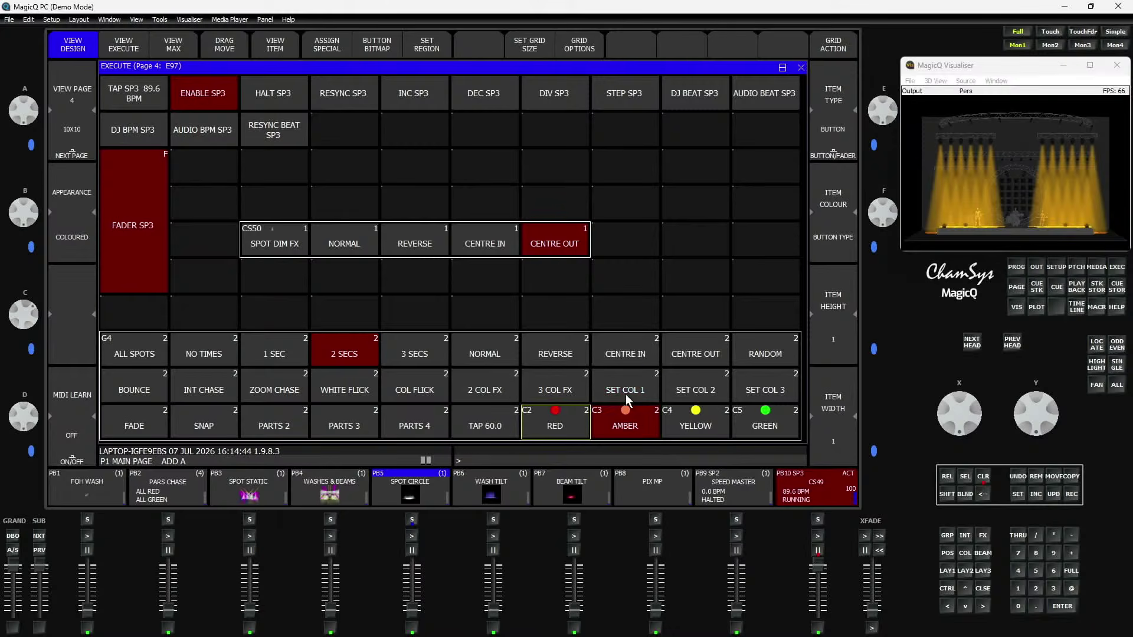
pyautogui.click(692, 388)
pyautogui.click(696, 426)
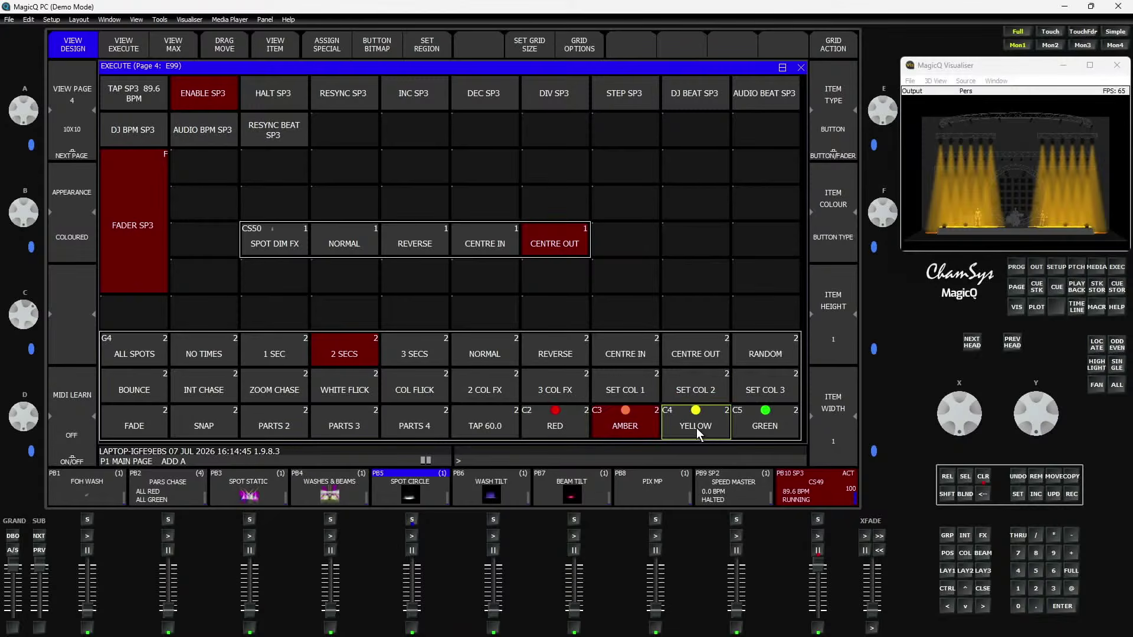
pyautogui.click(488, 416)
pyautogui.click(483, 394)
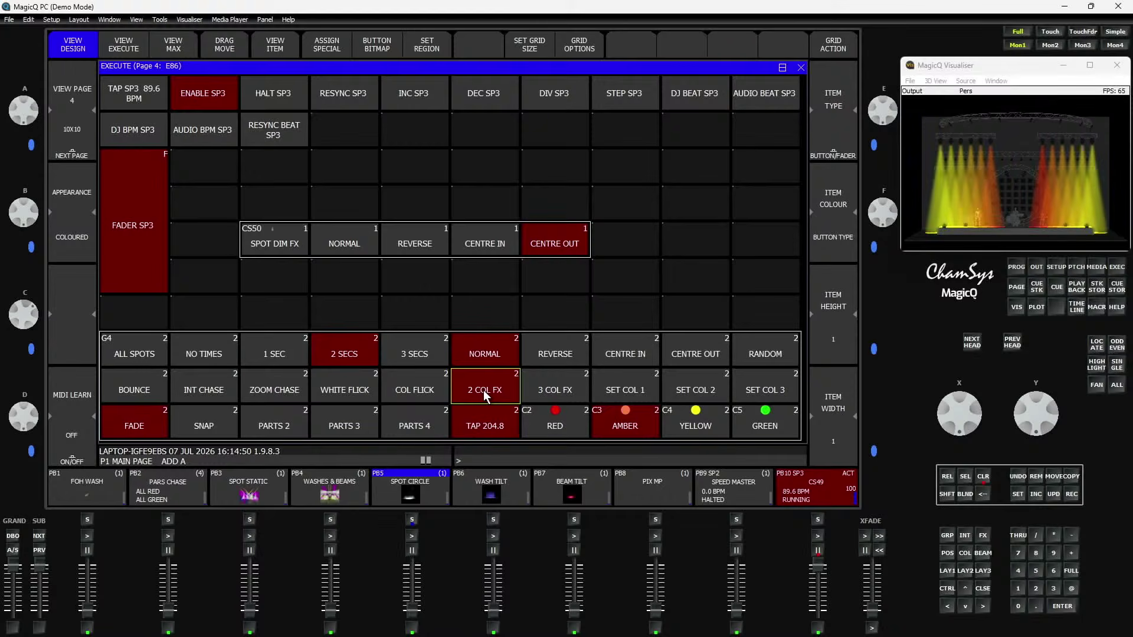
# Try the CENTRE IN and CENTRE OUT directions on the running two-colour FX, ending on CENTRE IN, and clear the programmer
pyautogui.click(625, 355)
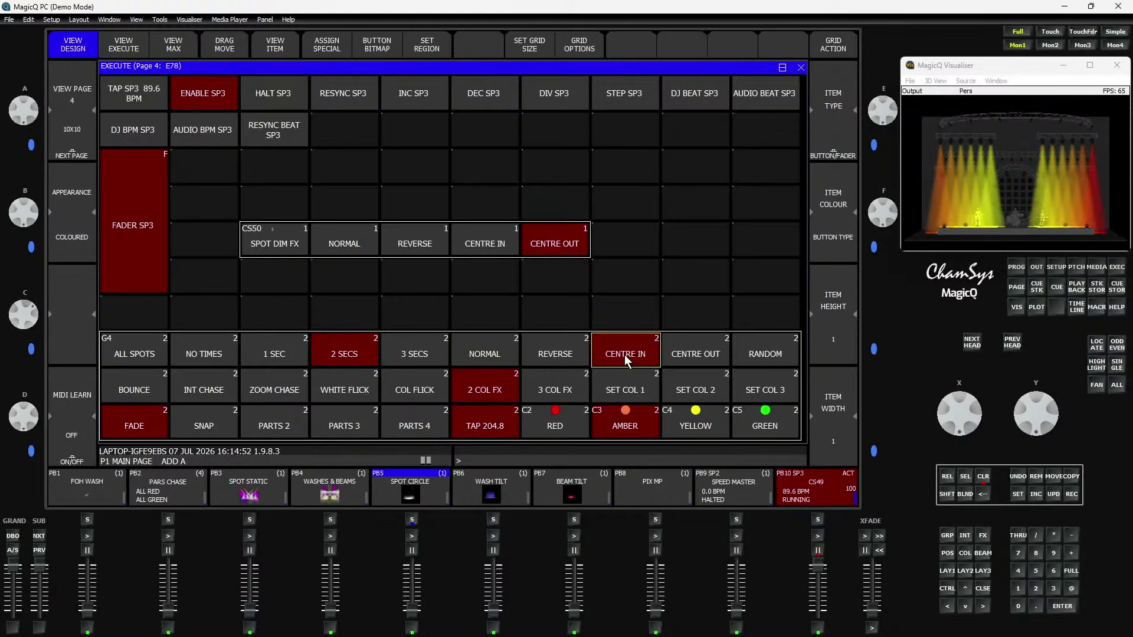
pyautogui.click(685, 355)
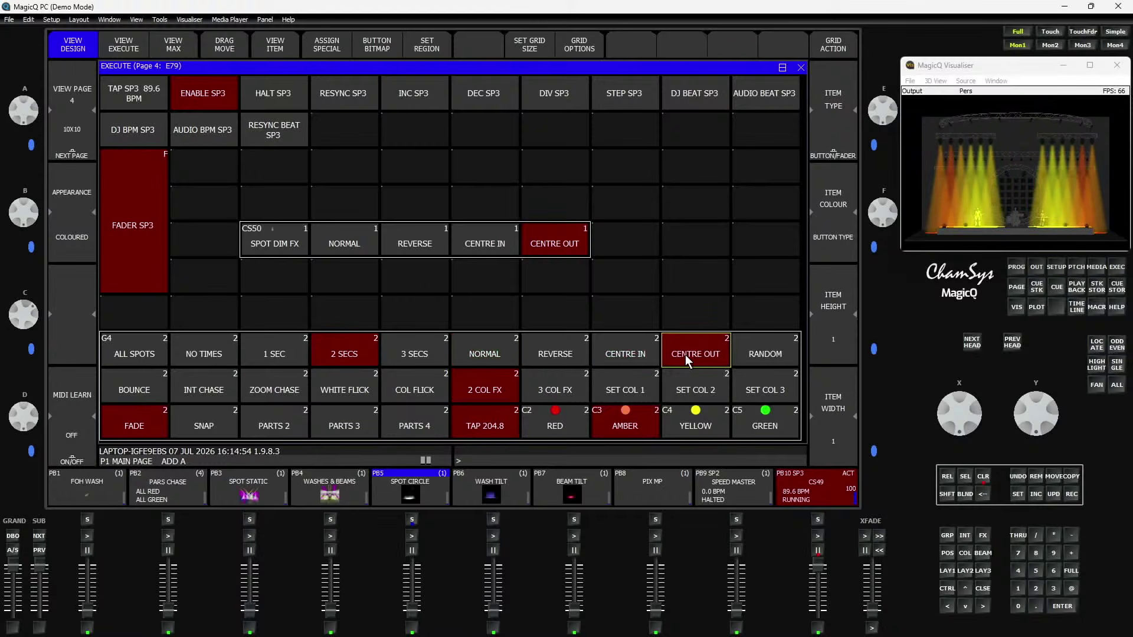
pyautogui.click(614, 347)
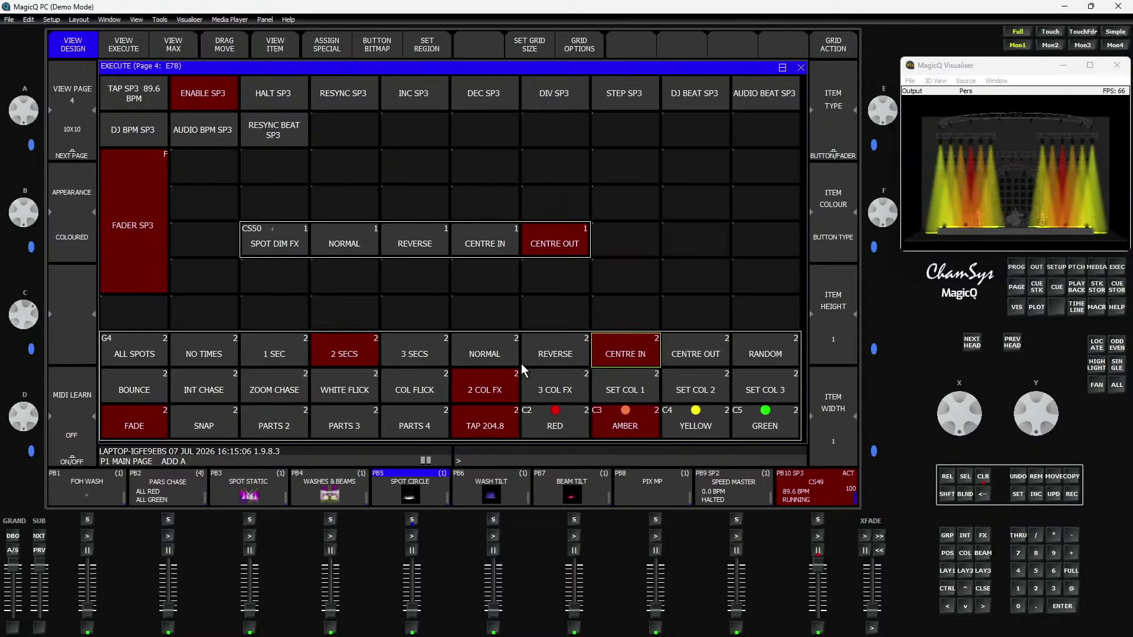
pyautogui.click(983, 478)
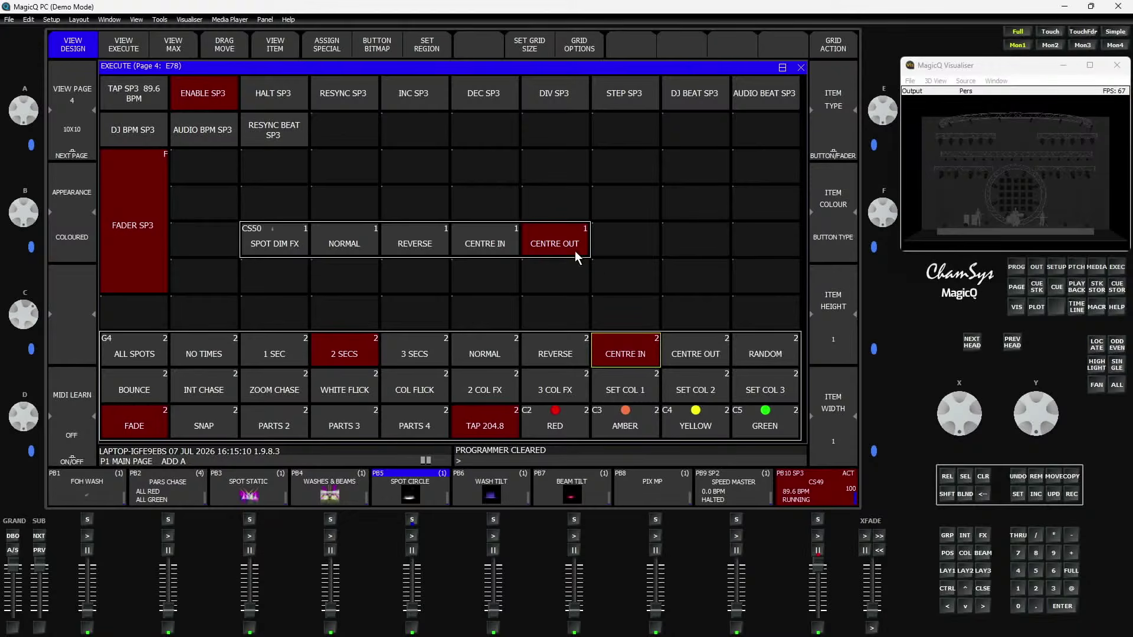
# Raise the WASH TILT playback to 100 and assign the CENTRE IN timing option to the fifth item in the third row
pyautogui.click(553, 195)
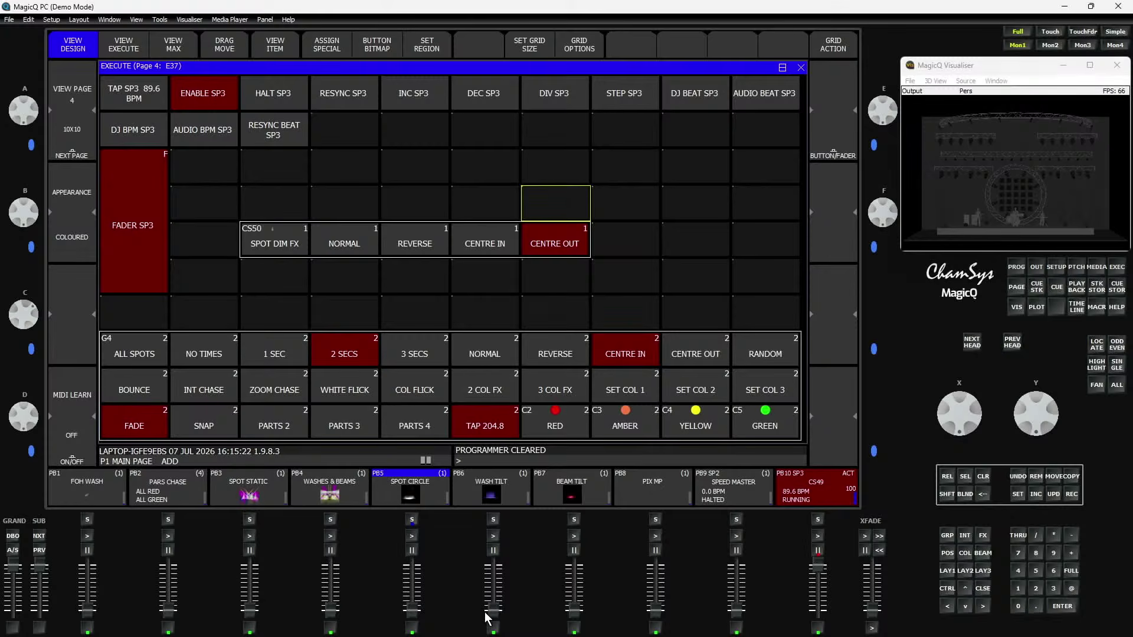
pyautogui.moveTo(494, 613); pyautogui.dragTo(490, 575)
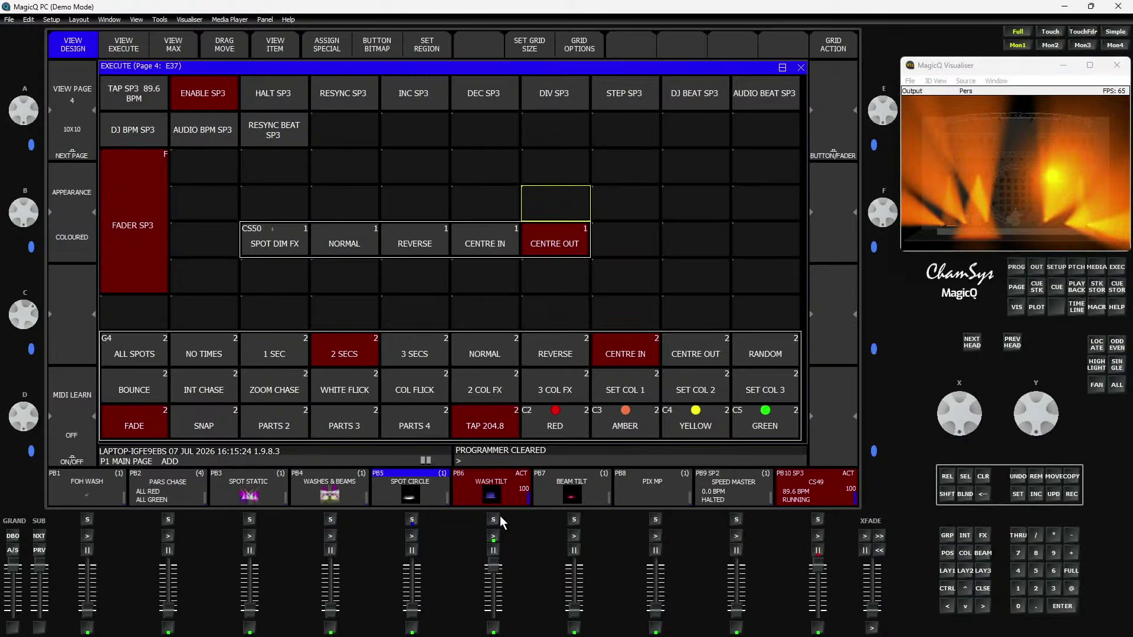
pyautogui.click(434, 169)
pyautogui.click(331, 50)
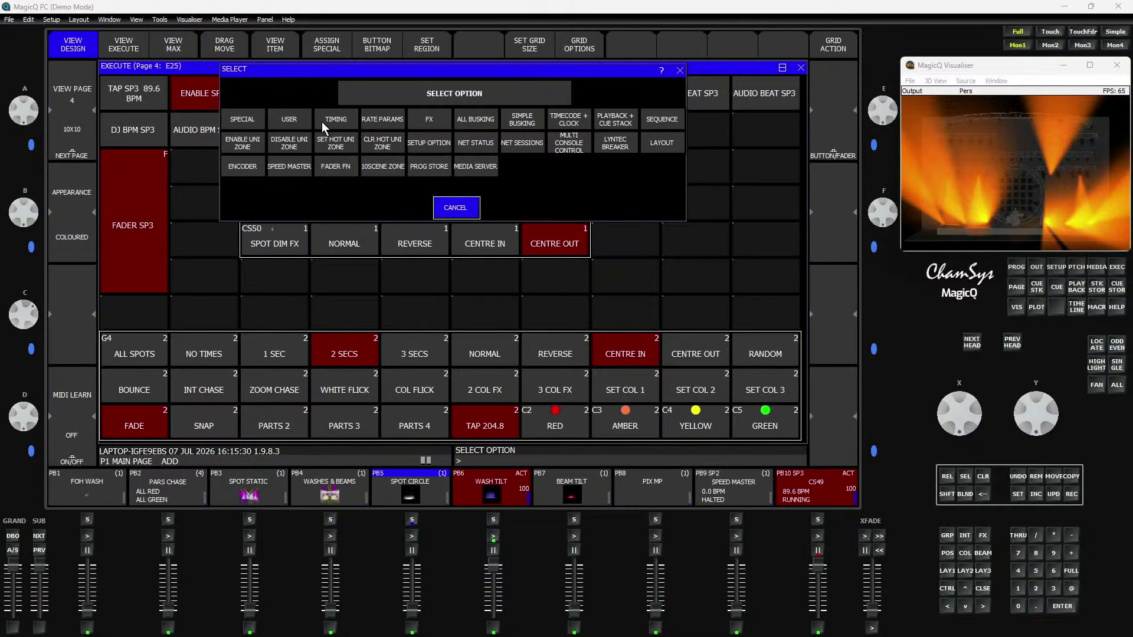
pyautogui.click(347, 123)
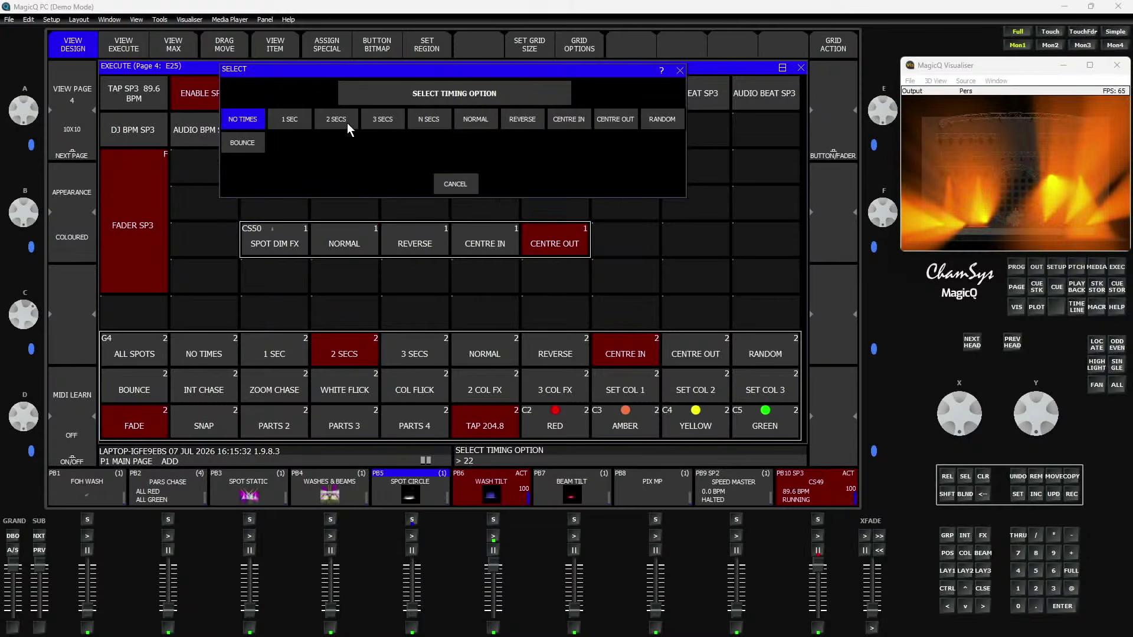
pyautogui.click(561, 121)
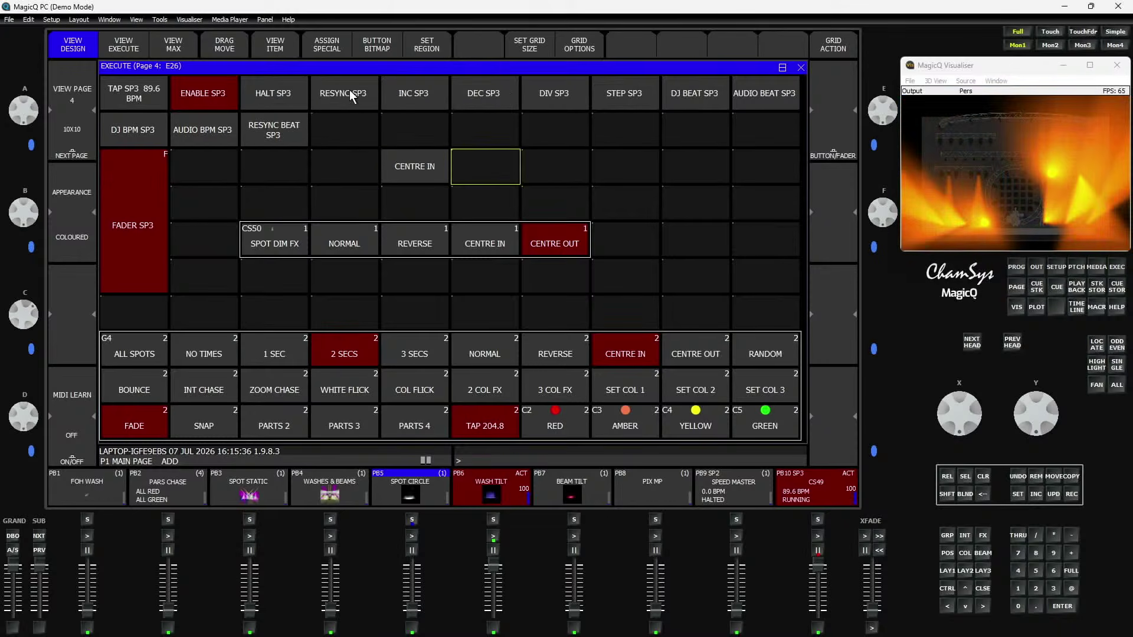
pyautogui.click(317, 49)
pyautogui.click(394, 121)
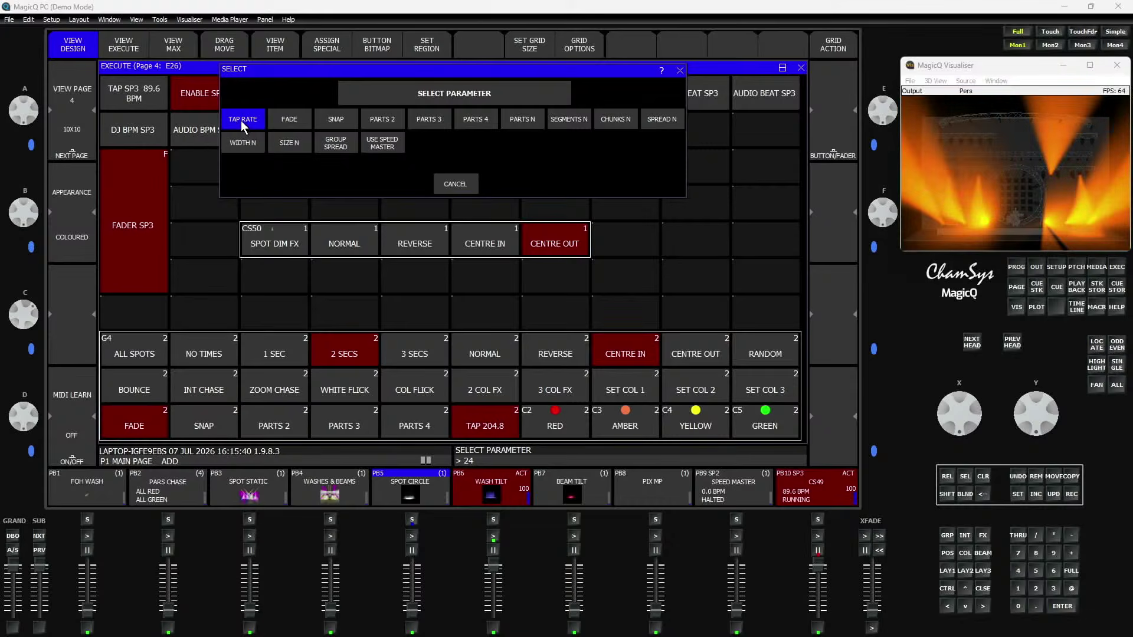
pyautogui.click(454, 183)
# Assign the REVERSE timing option to the item following CENTRE IN in the third row
pyautogui.click(325, 45)
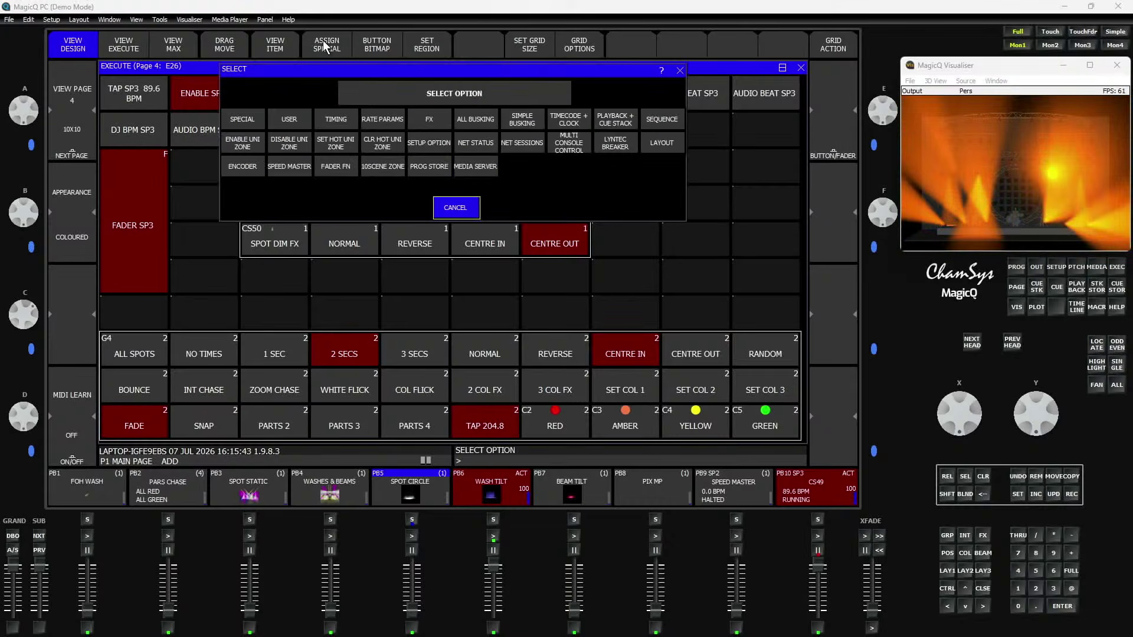
pyautogui.click(324, 115)
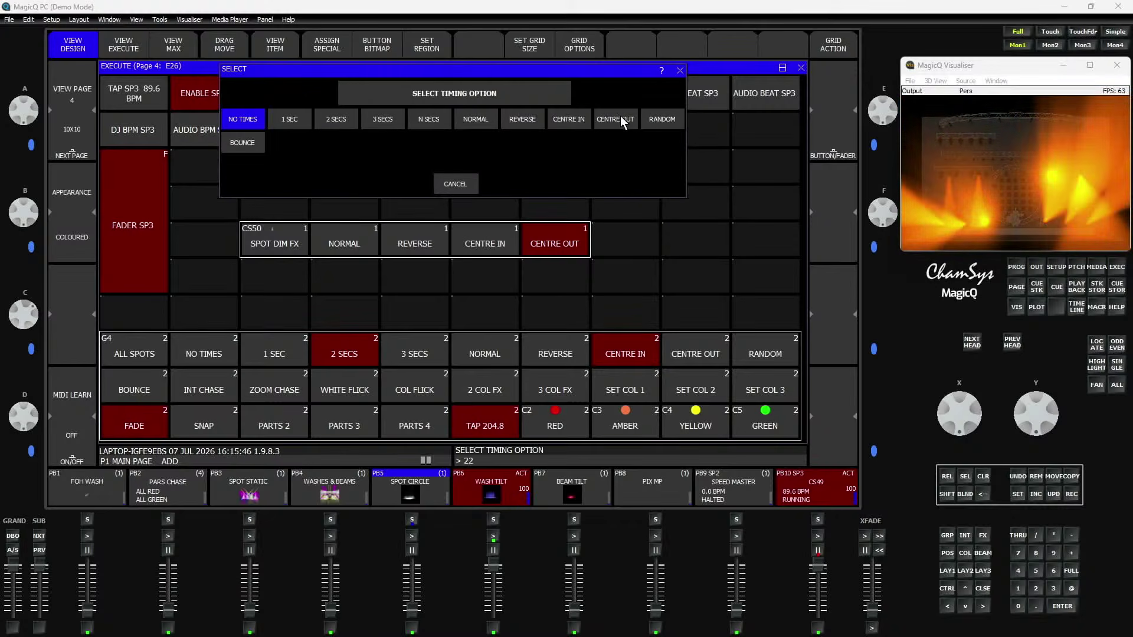
pyautogui.click(514, 122)
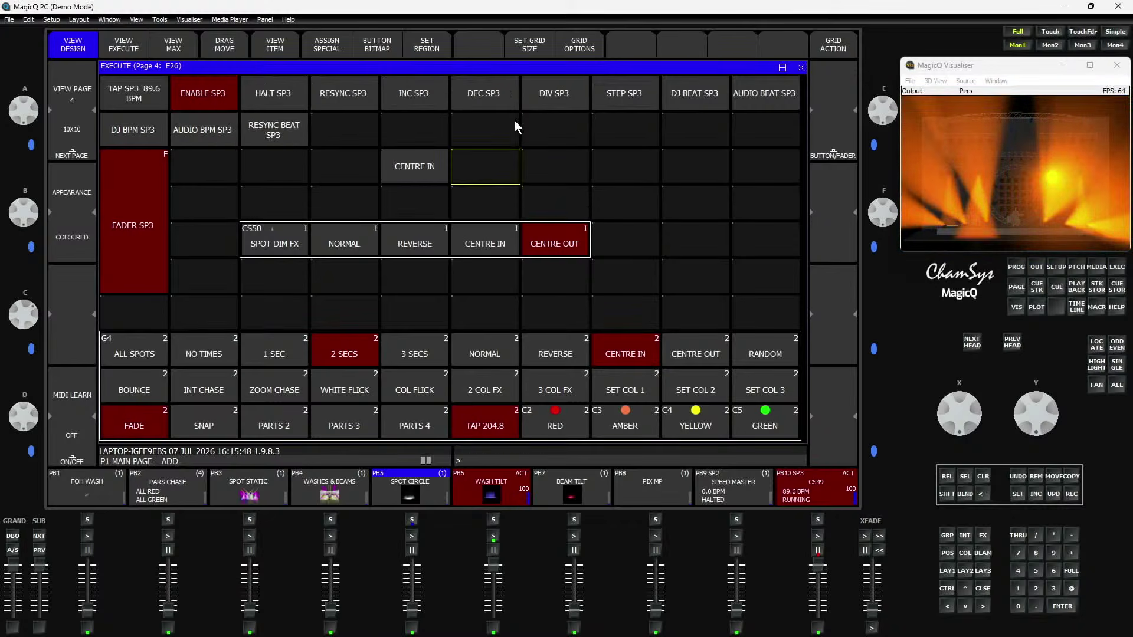
pyautogui.click(325, 46)
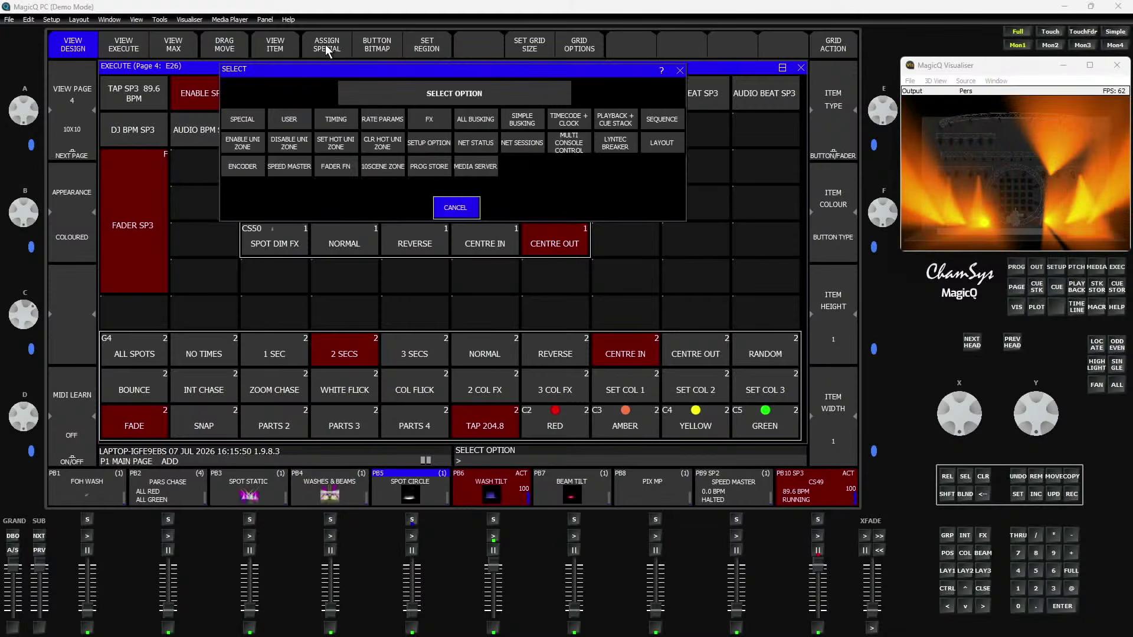
pyautogui.click(380, 120)
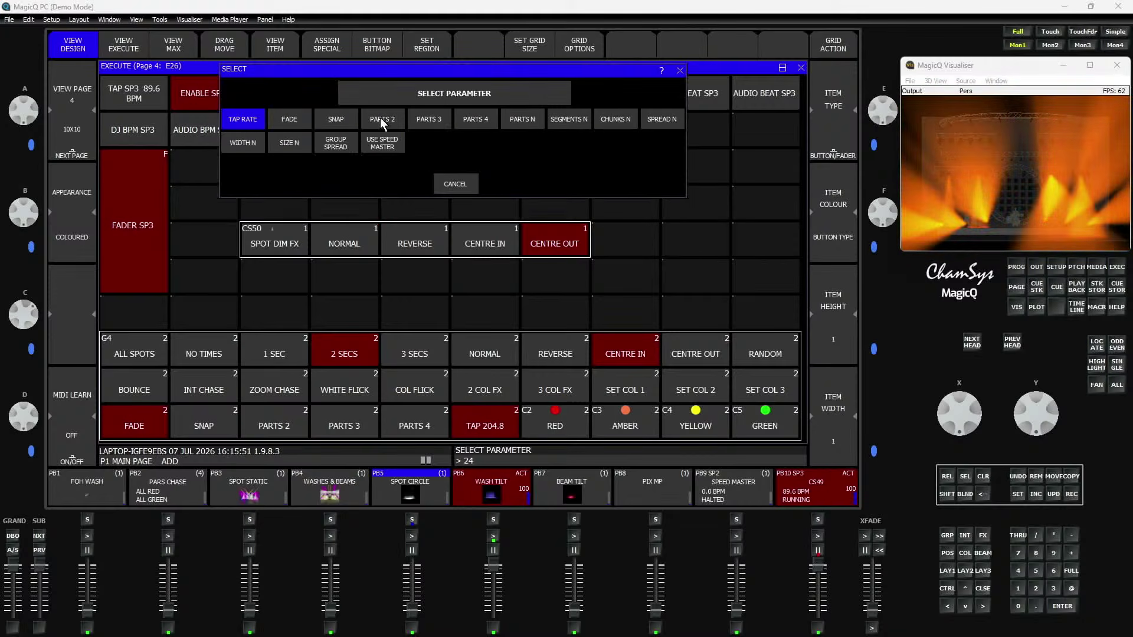
pyautogui.click(264, 124)
# Assign the TAP RATE parameter to the item following REVERSE in the third row, and group CENTRE IN, REVERSE and TAP into a region
pyautogui.click(538, 171)
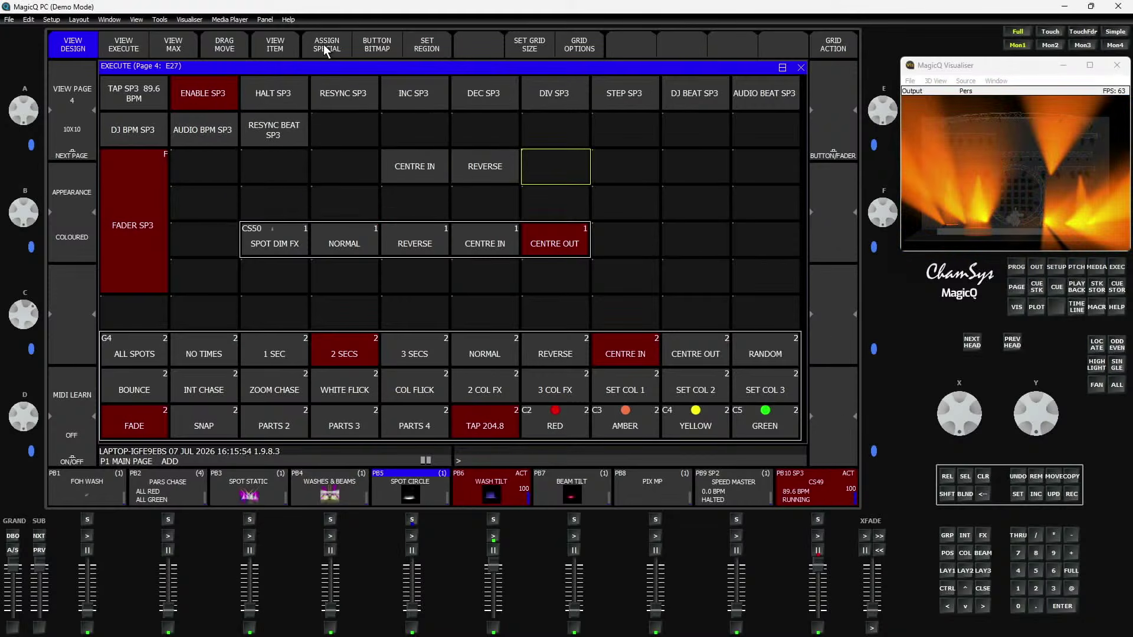
pyautogui.click(324, 46)
pyautogui.click(380, 119)
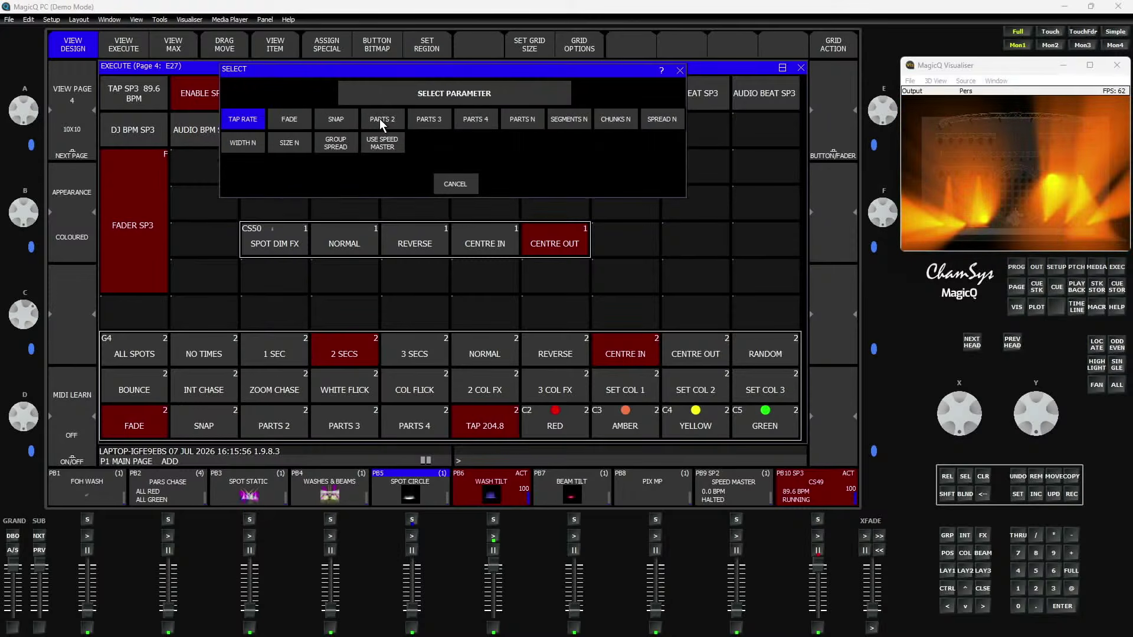
pyautogui.click(258, 121)
pyautogui.moveTo(395, 158); pyautogui.dragTo(533, 173)
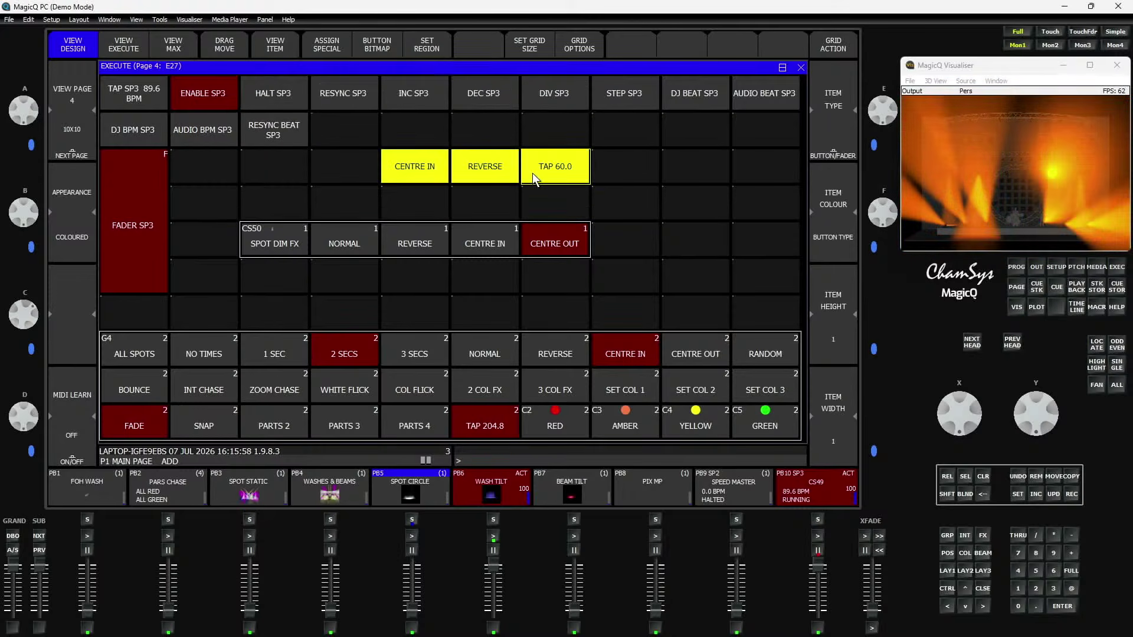
pyautogui.click(432, 48)
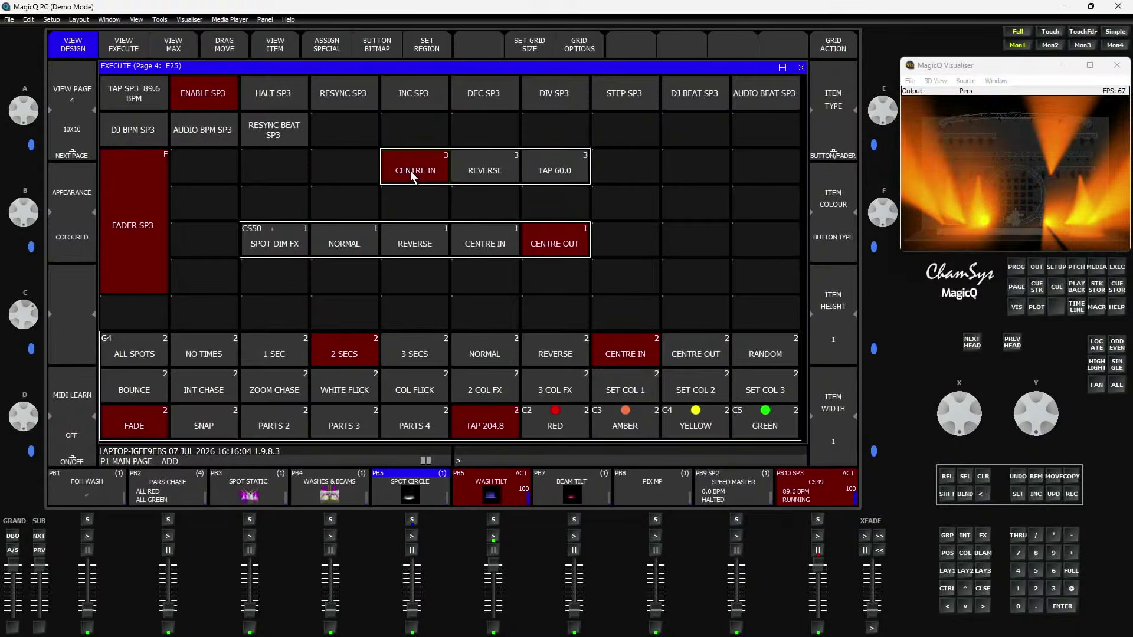
# Choose REVERSE in the new region and tap a rate of about 139.9 with the WASH TILT playback selected
pyautogui.click(473, 178)
pyautogui.doubleClick(559, 156)
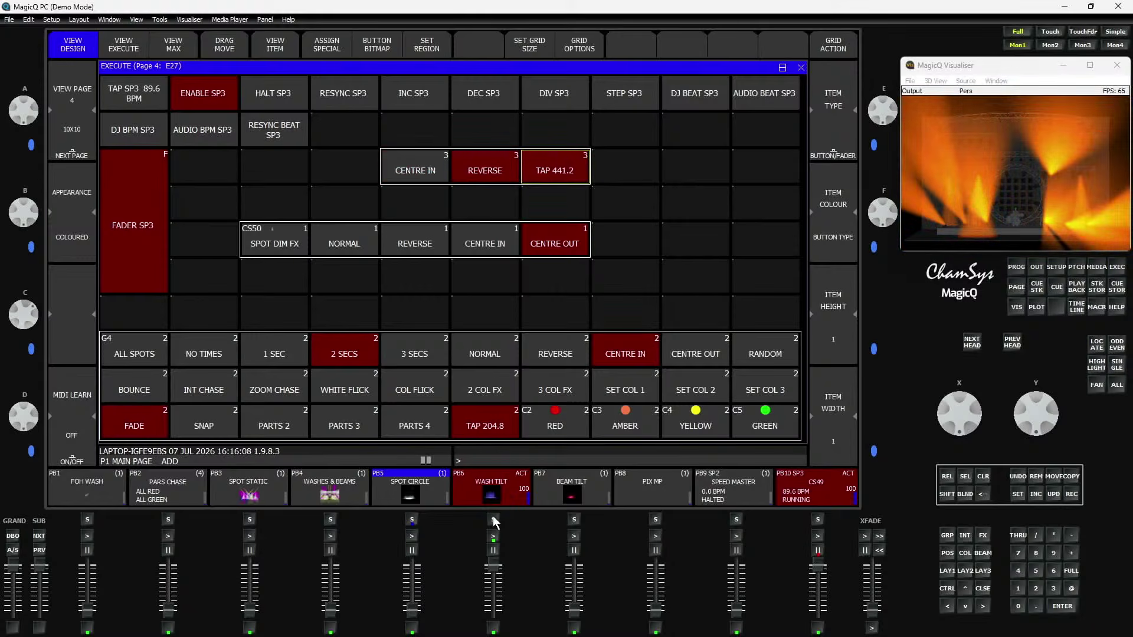
pyautogui.click(493, 518)
pyautogui.click(550, 164)
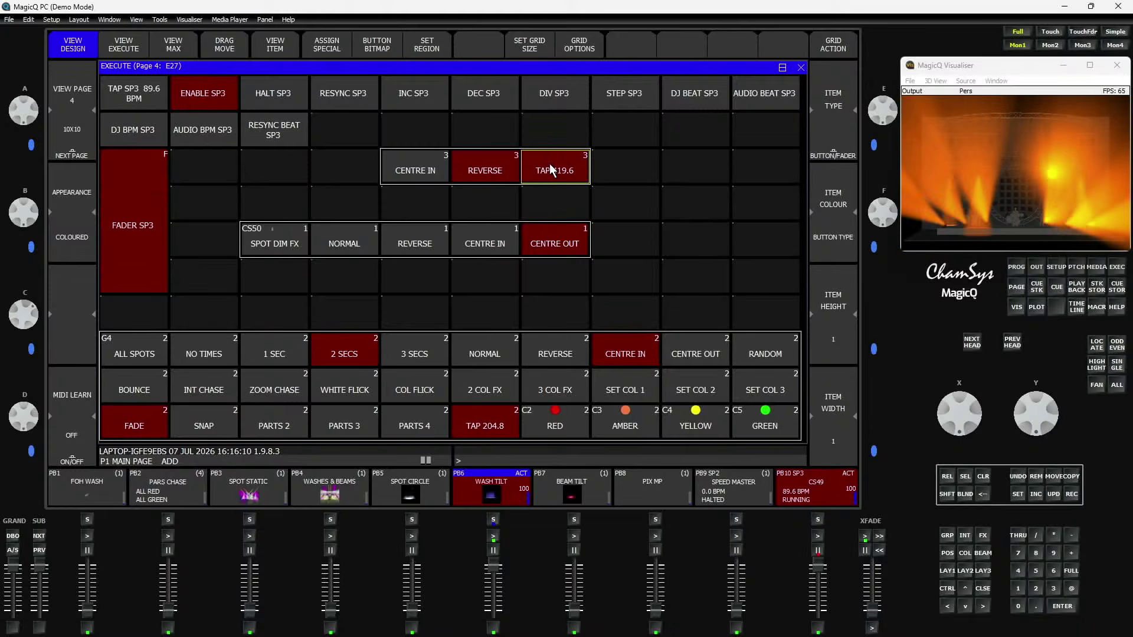
pyautogui.click(550, 164)
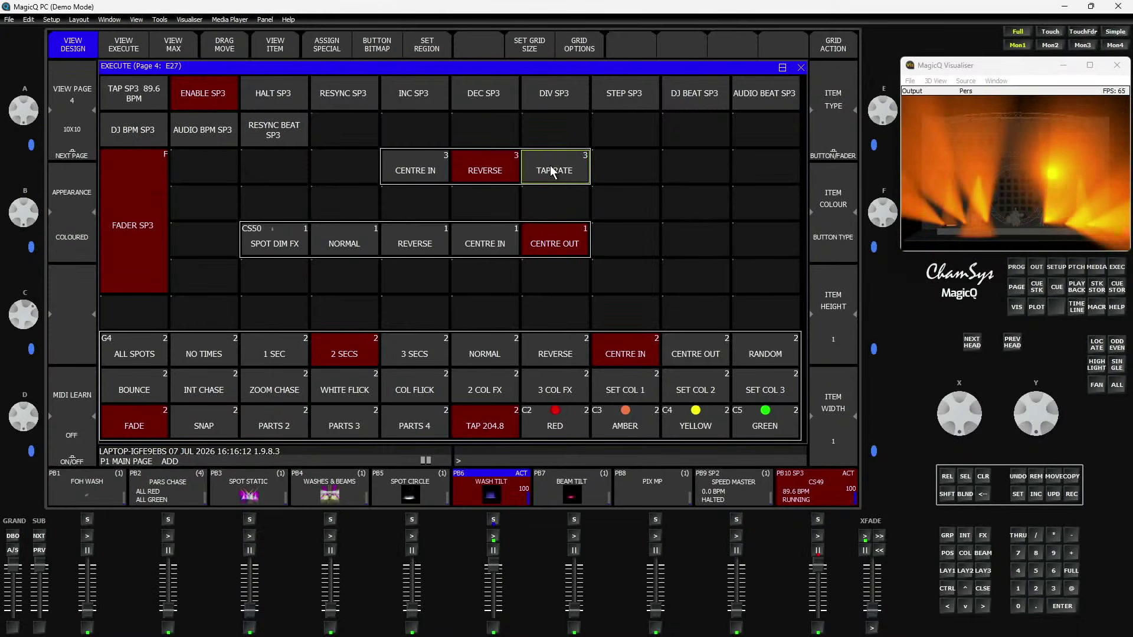
# Try CENTRE IN on the wash tilt, return to REVERSE and tap a rate of about 132.2
pyautogui.click(422, 162)
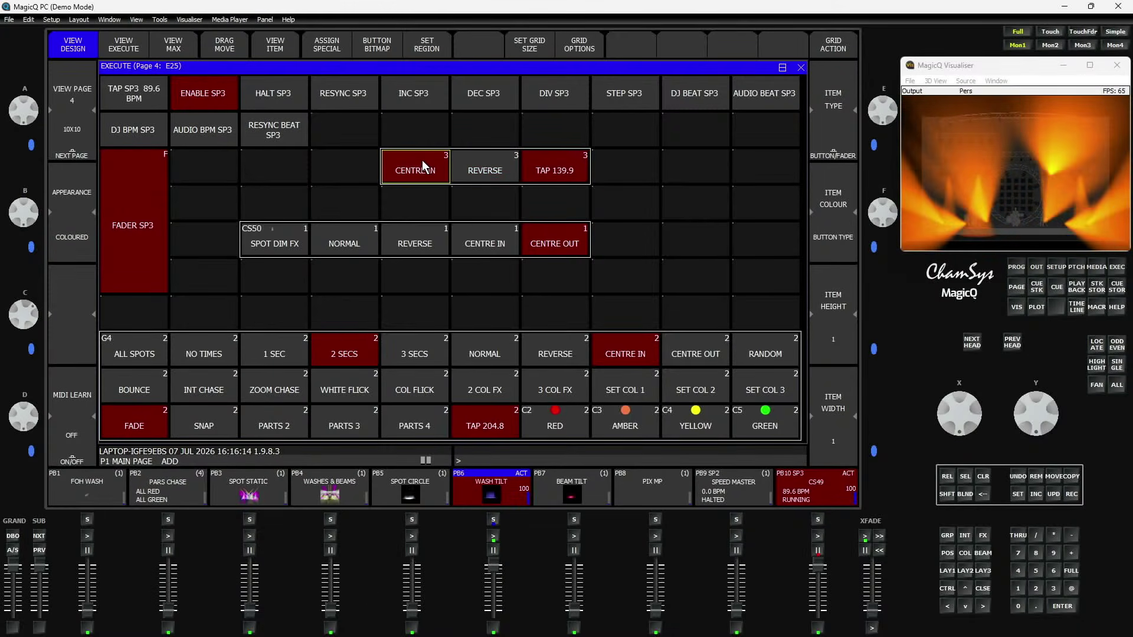
pyautogui.click(480, 171)
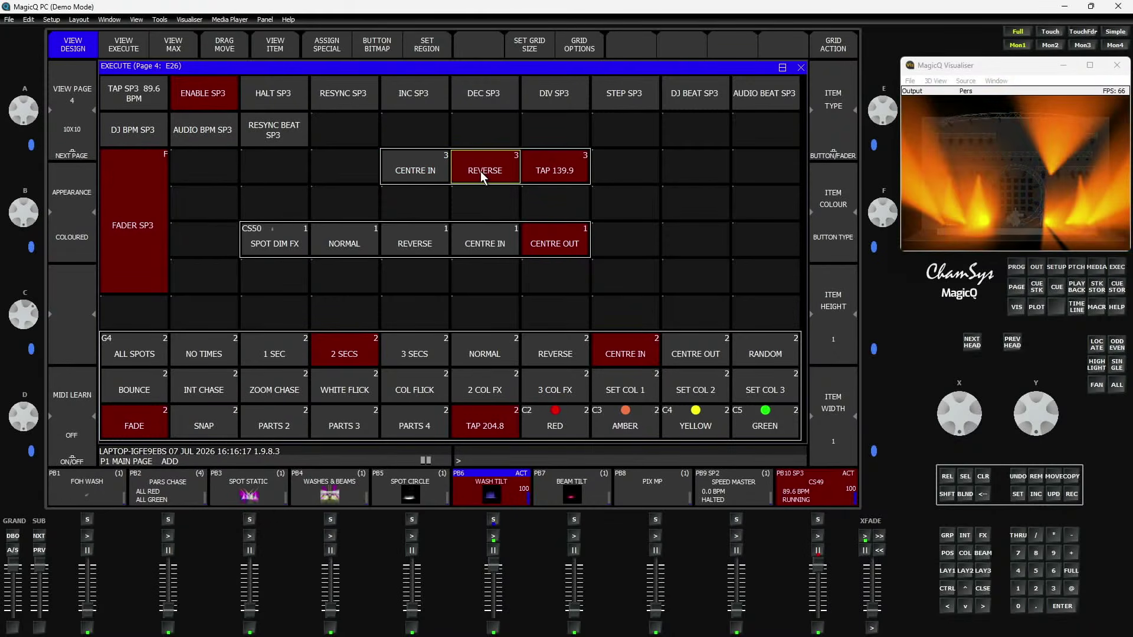
pyautogui.click(553, 171)
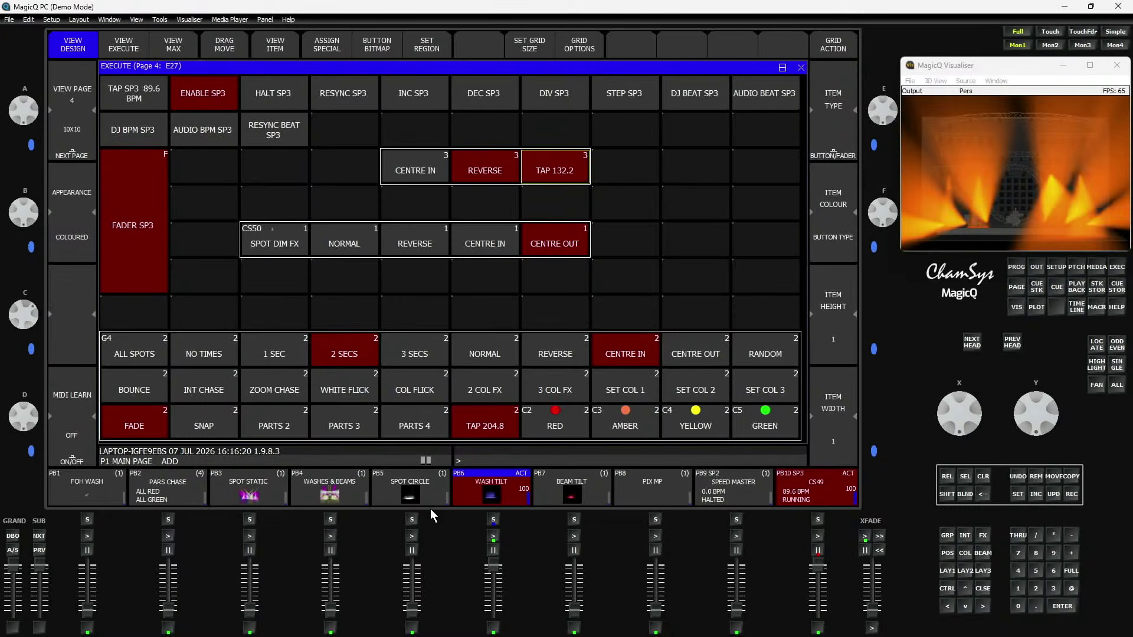
# Switch the selected playback to SPOT CIRCLE and back to WASH TILT, and release all playbacks
pyautogui.click(412, 519)
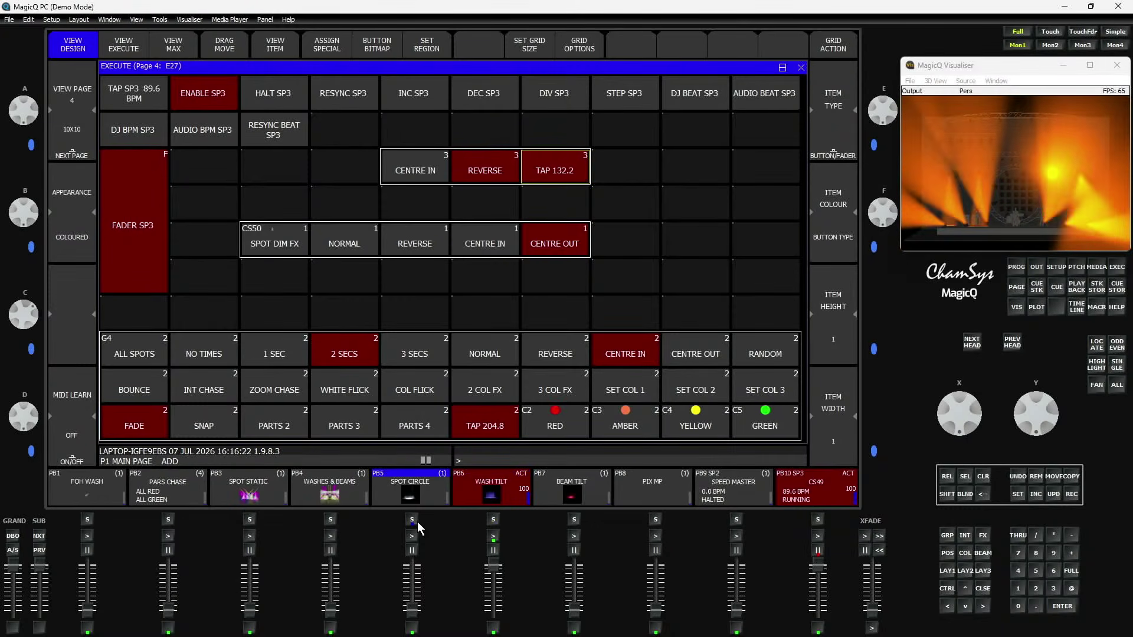
pyautogui.click(495, 519)
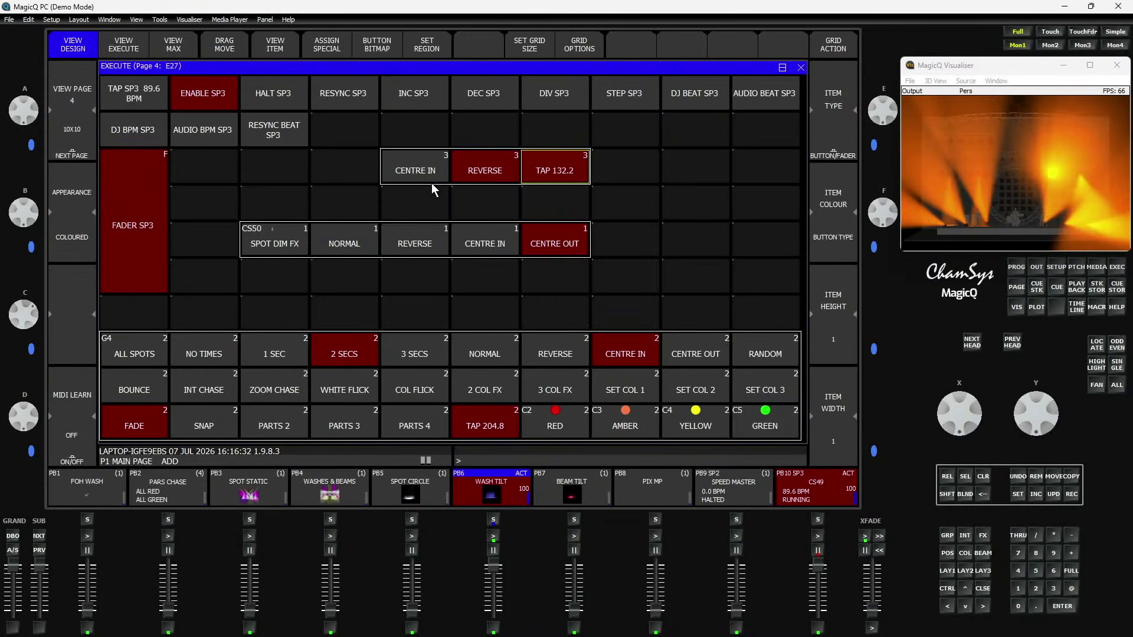
pyautogui.click(945, 498)
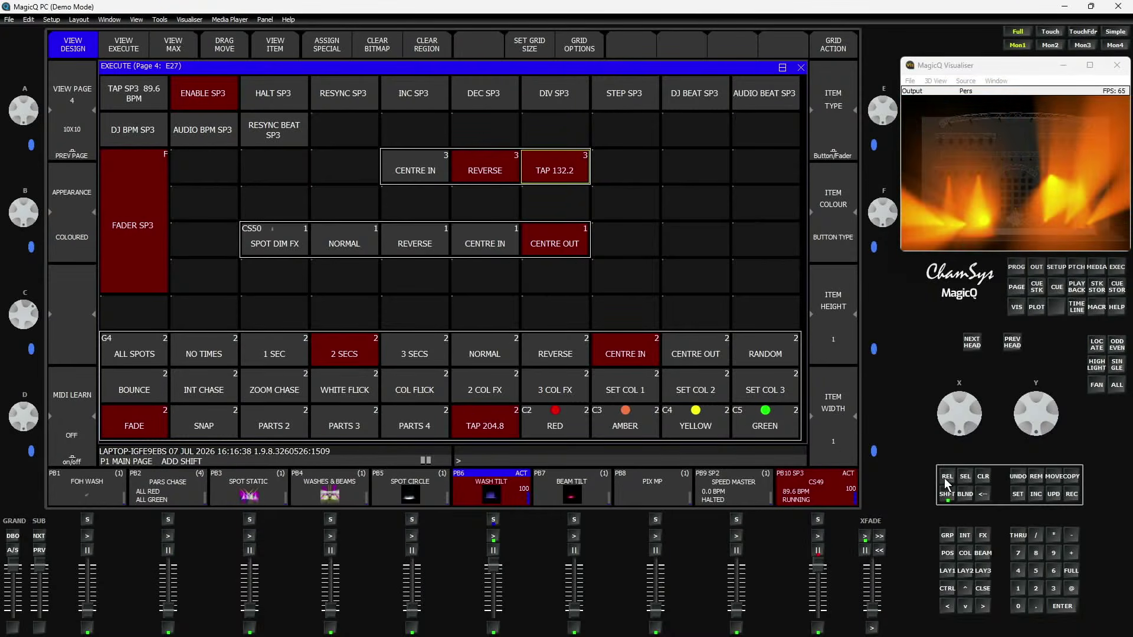
pyautogui.click(945, 477)
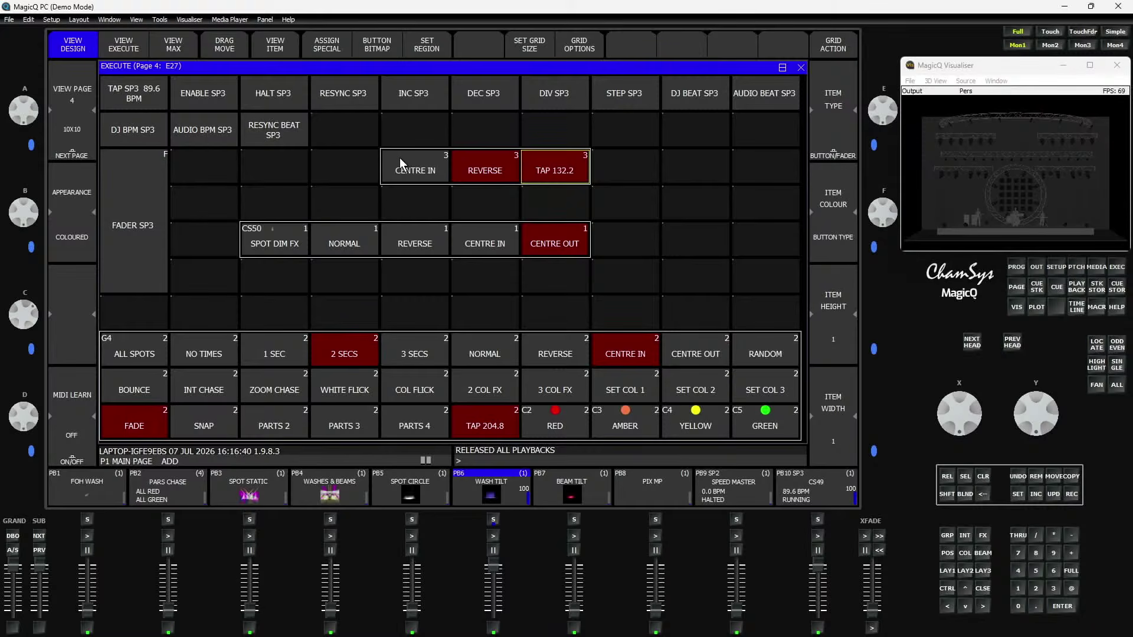
# Assign the PARTS N rate parameter with 2 parts to the item directly below SPOT DIM FX
pyautogui.click(248, 285)
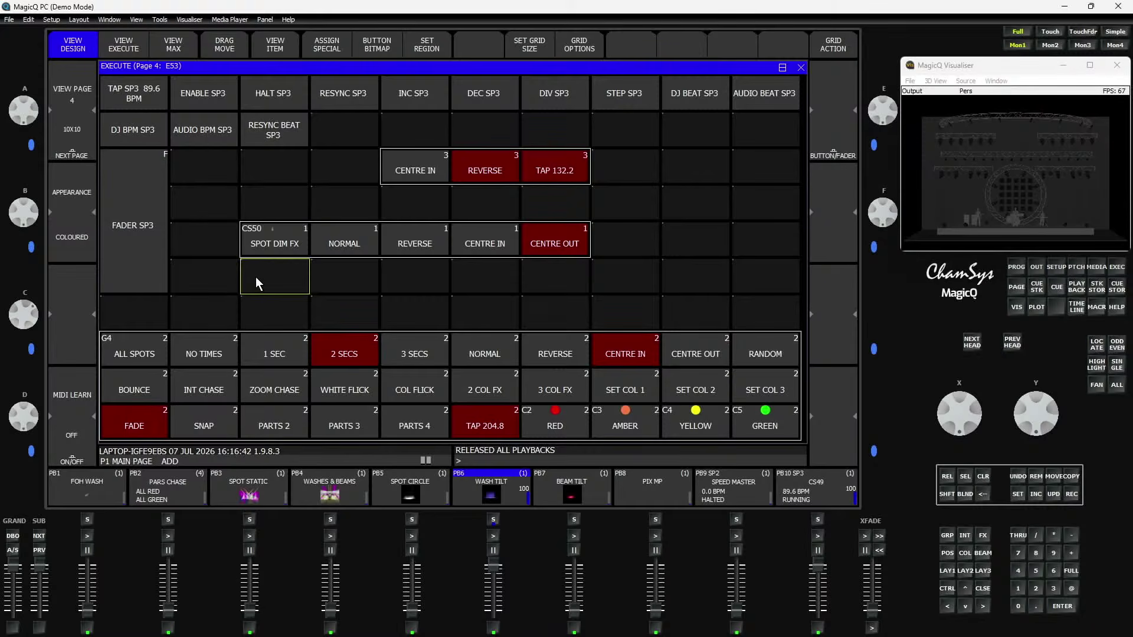
pyautogui.click(320, 47)
pyautogui.click(387, 118)
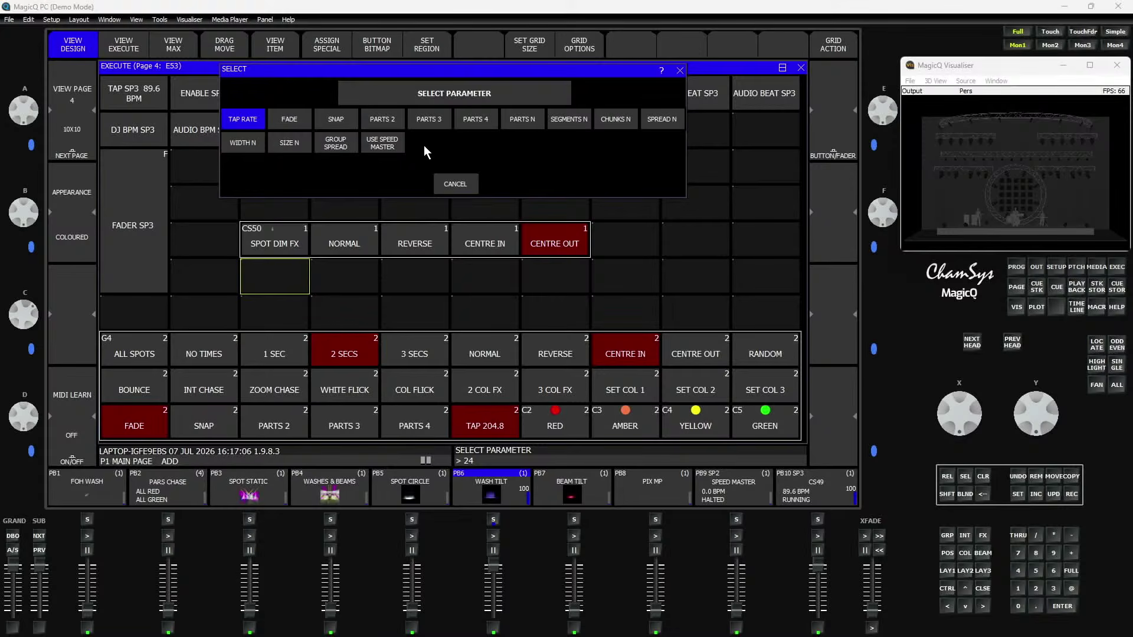
pyautogui.click(529, 119)
pyautogui.click(432, 267)
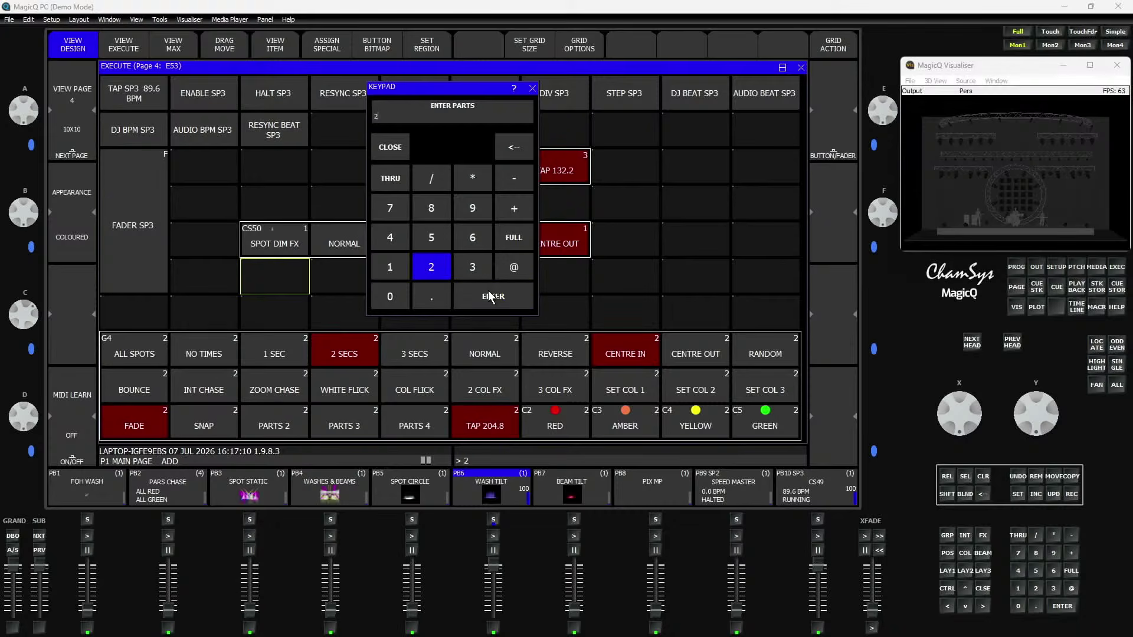
pyautogui.press('Return')
# Assign the PARTS N rate parameter with 6 parts to the item following PARTS 2 in the sixth row
pyautogui.click(324, 43)
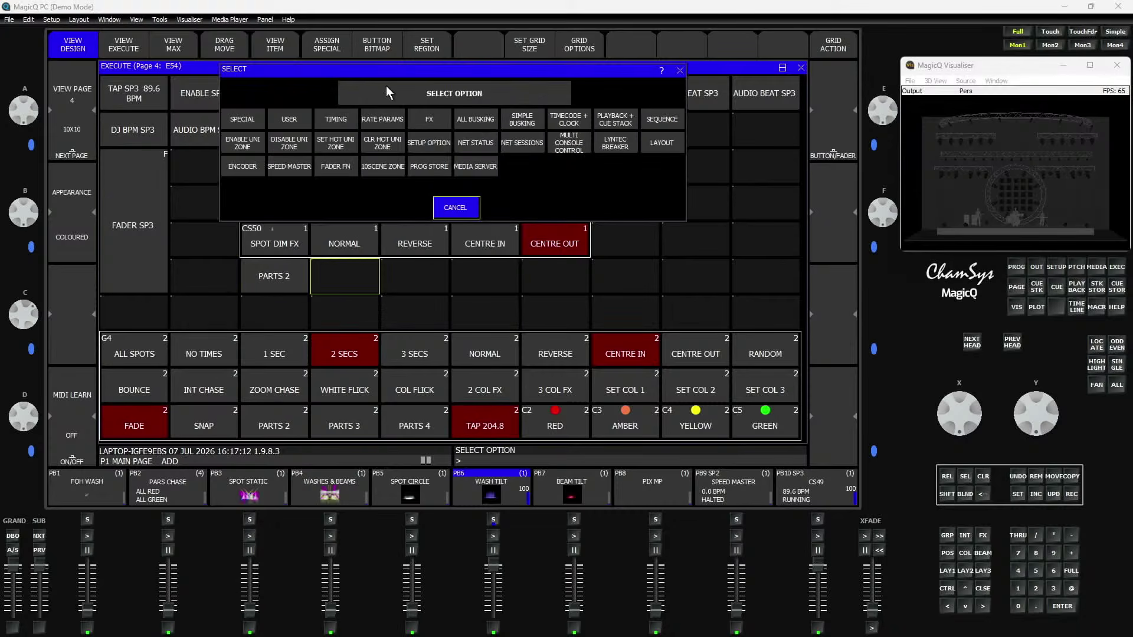
pyautogui.click(380, 121)
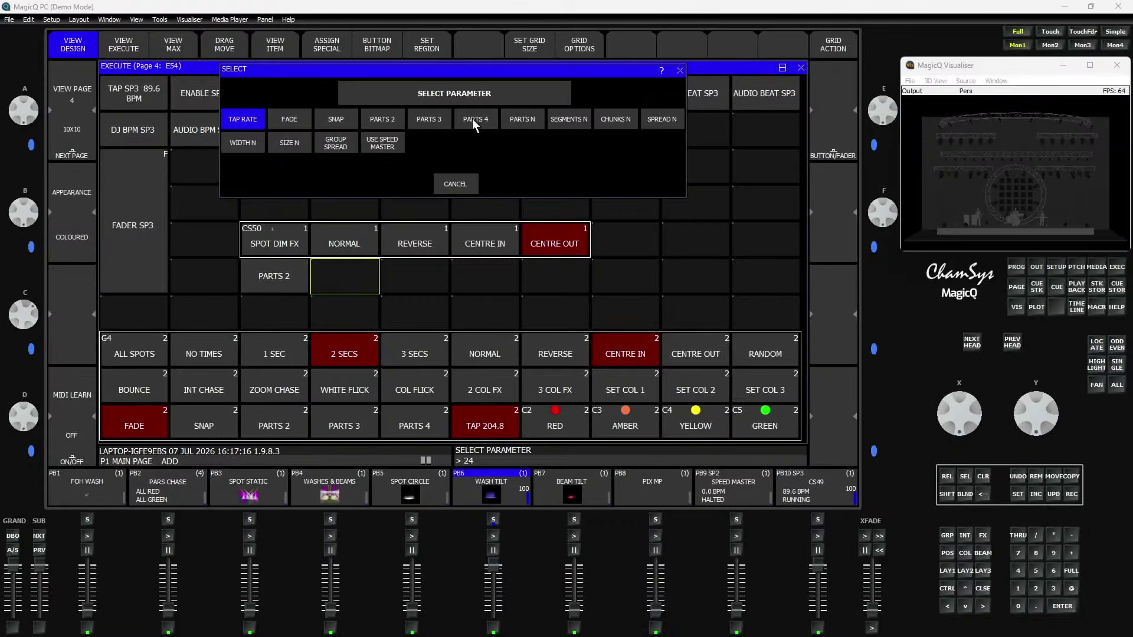
pyautogui.click(515, 121)
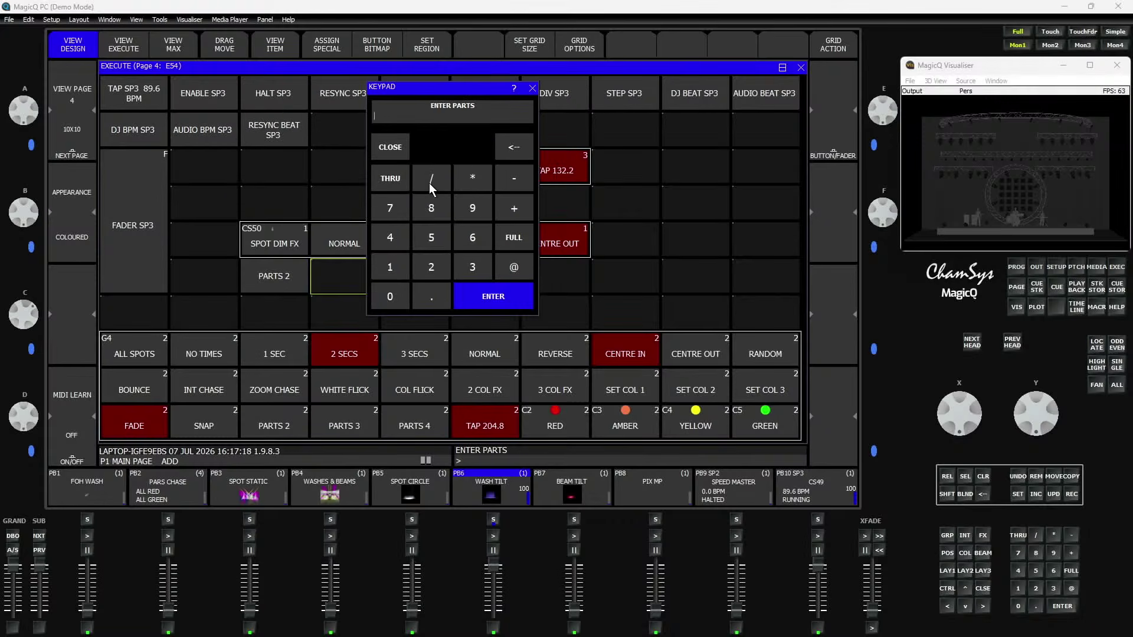
pyautogui.click(466, 237)
pyautogui.click(496, 296)
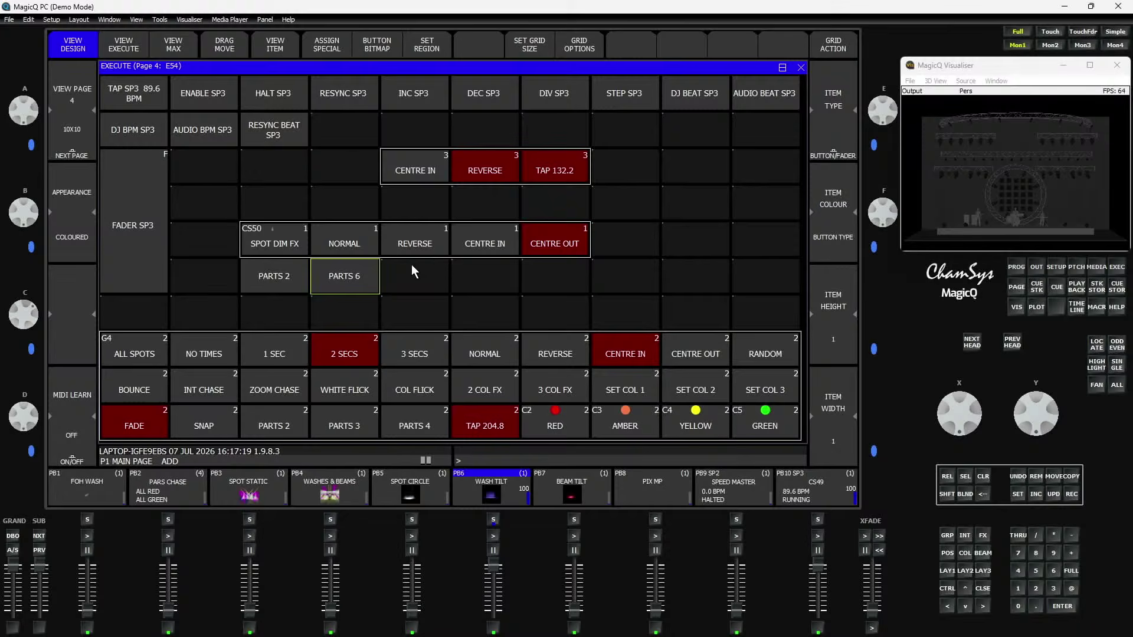
# Assign the CHUNKS N rate parameter with 2 chunks to the item following PARTS 6
pyautogui.click(320, 51)
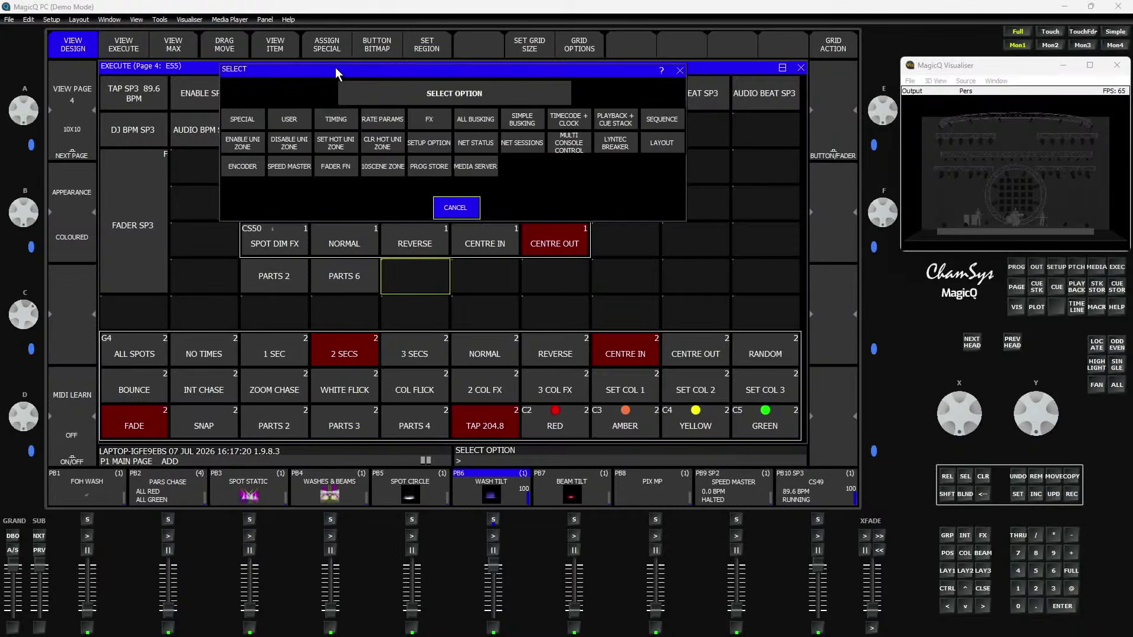
pyautogui.click(392, 123)
pyautogui.click(609, 122)
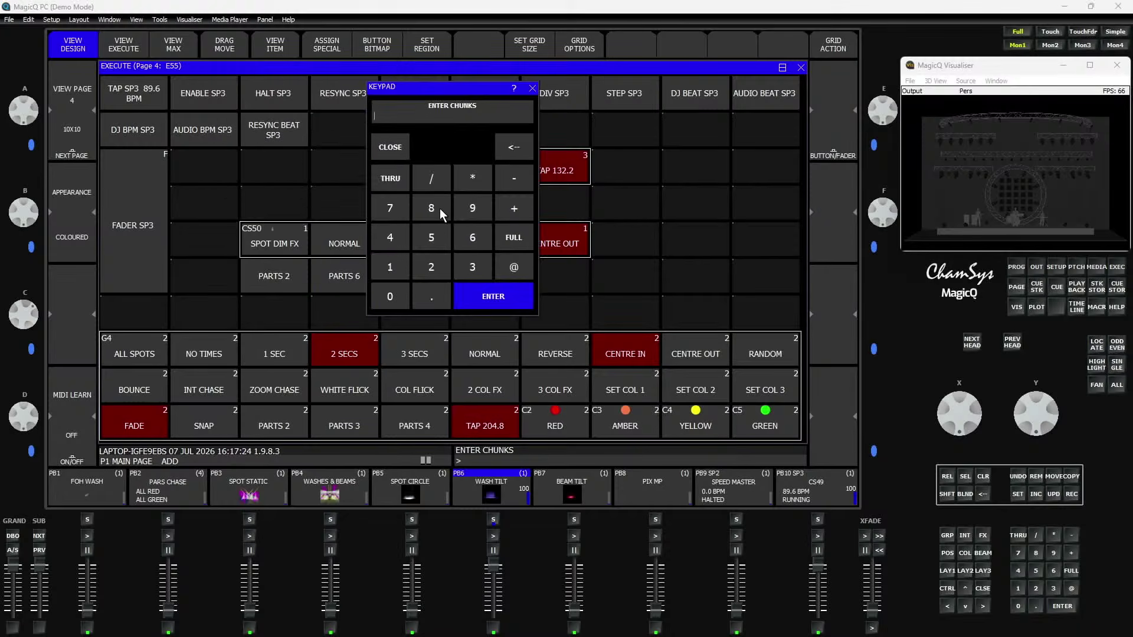
pyautogui.click(443, 266)
pyautogui.click(475, 292)
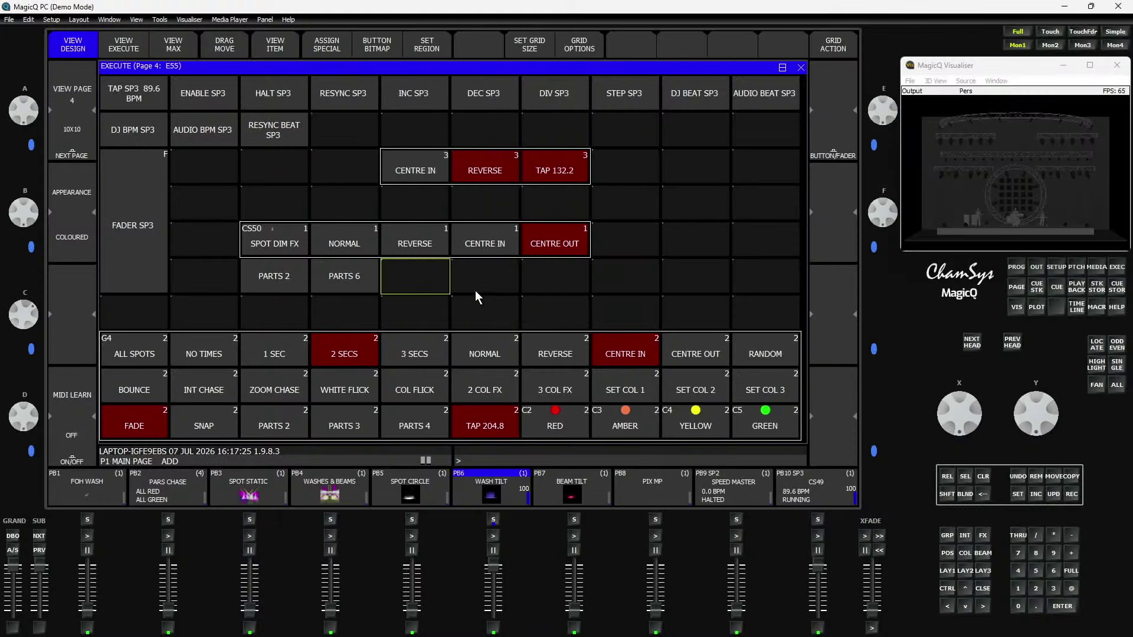
# Assign the CHUNKS N rate parameter with 3 chunks to the item following CHUNKS 2
pyautogui.click(333, 57)
pyautogui.click(410, 122)
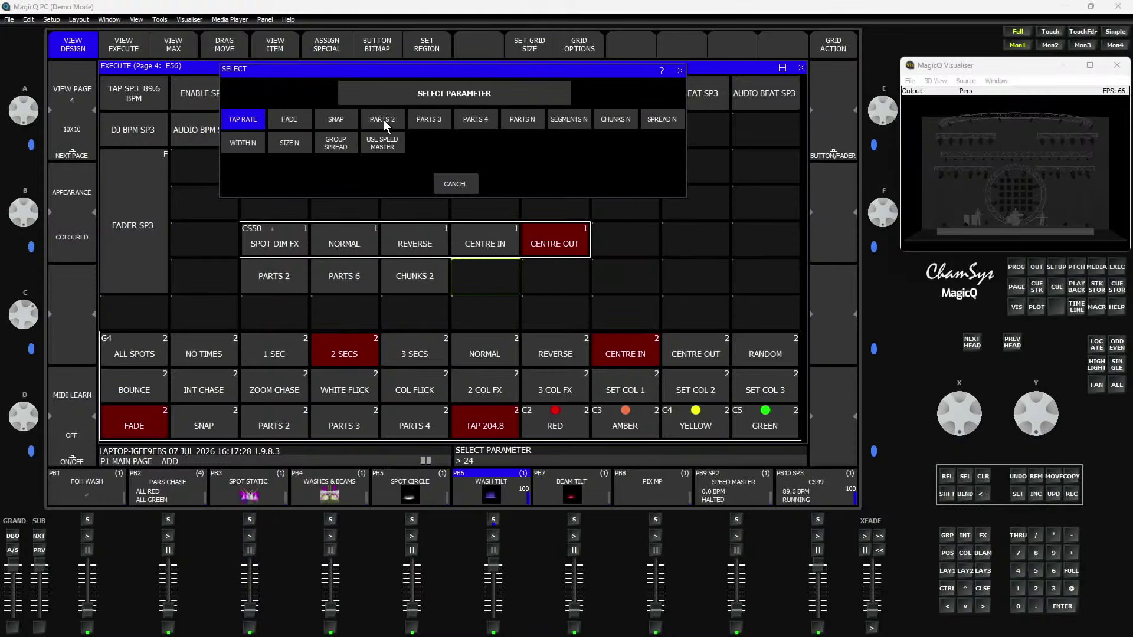
pyautogui.click(613, 119)
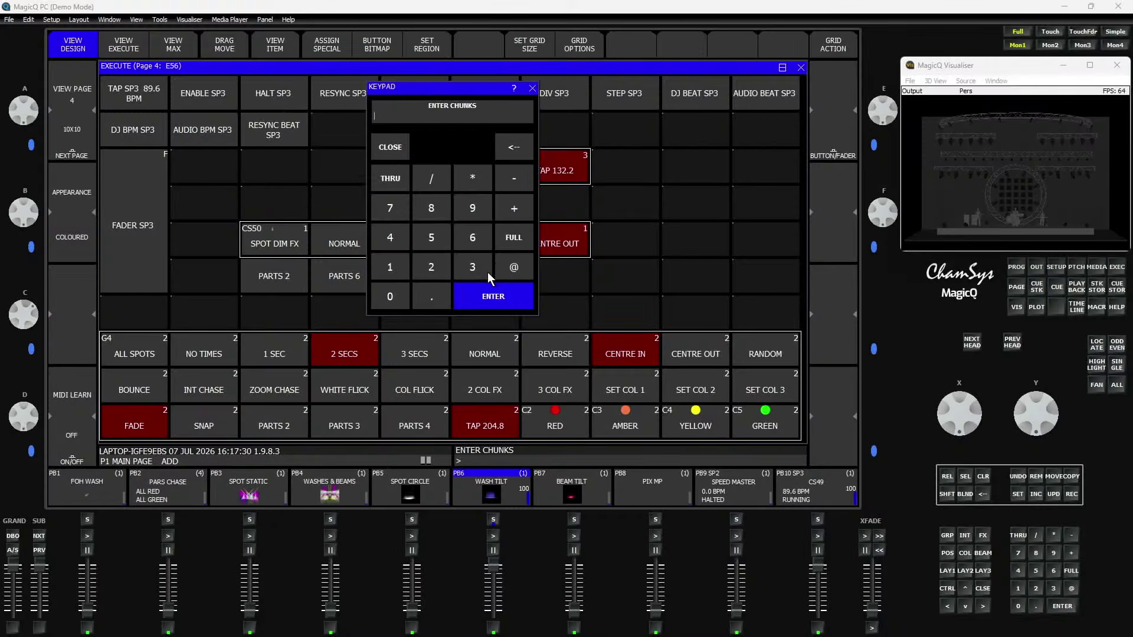
pyautogui.click(487, 271)
pyautogui.click(483, 297)
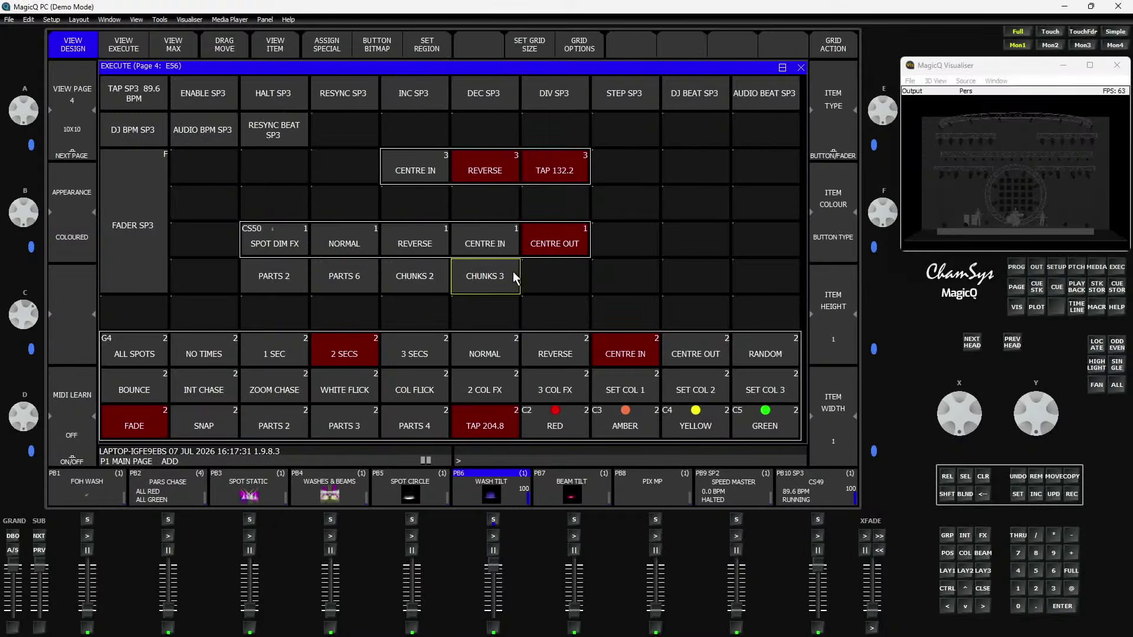
# Assign the SIZE N rate parameter with a size of 10 to the item following CHUNKS 3
pyautogui.click(331, 51)
pyautogui.click(389, 116)
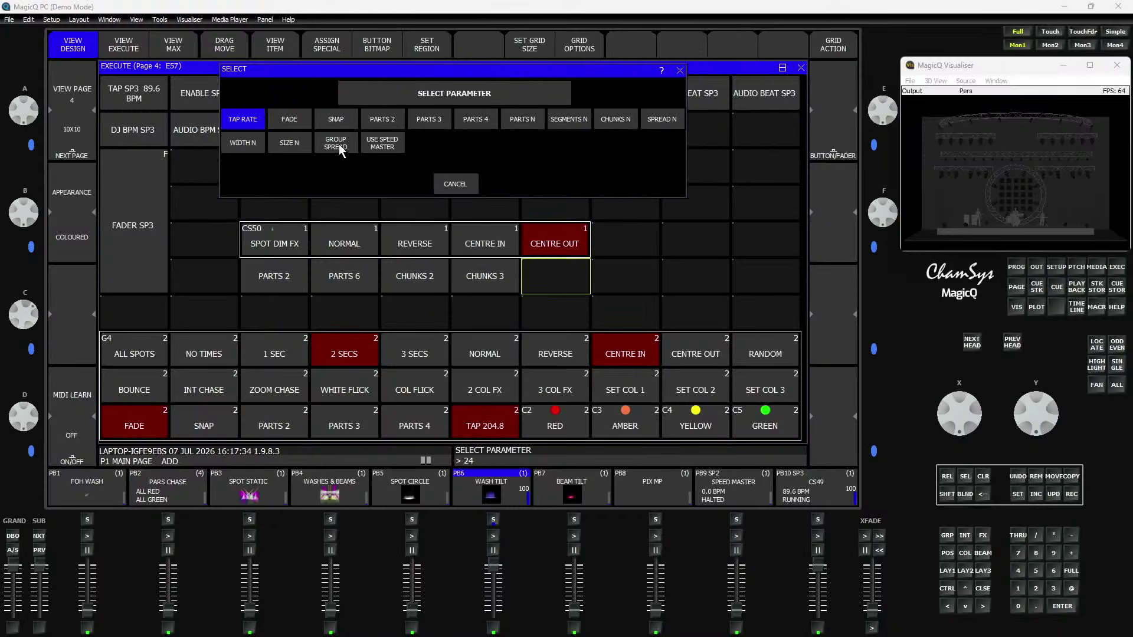
pyautogui.click(290, 144)
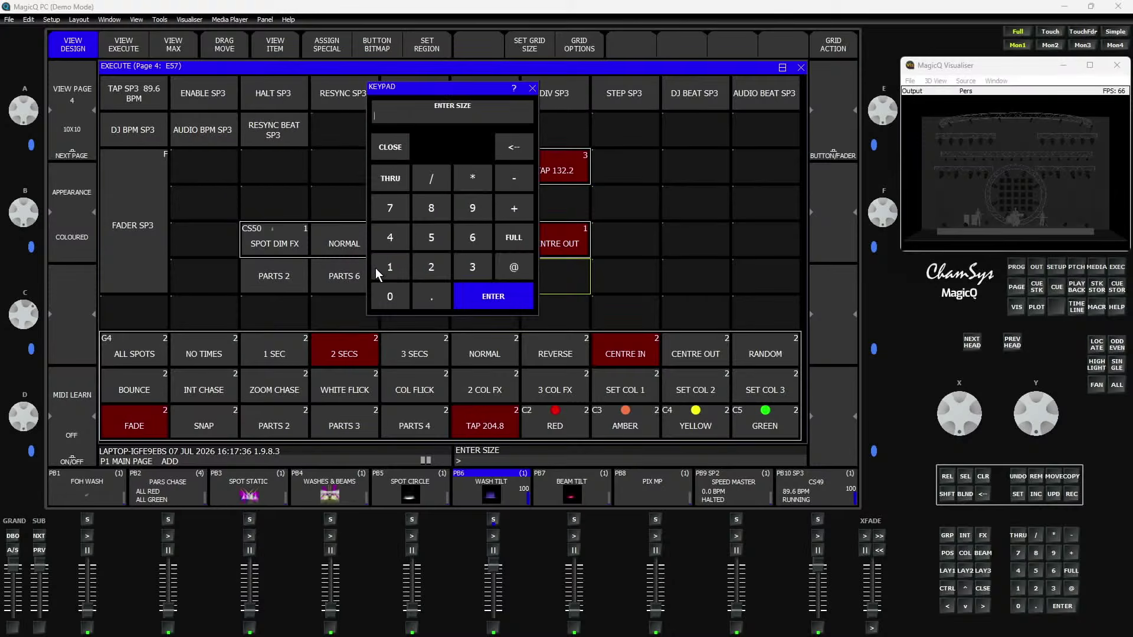
pyautogui.click(392, 267)
pyautogui.click(391, 296)
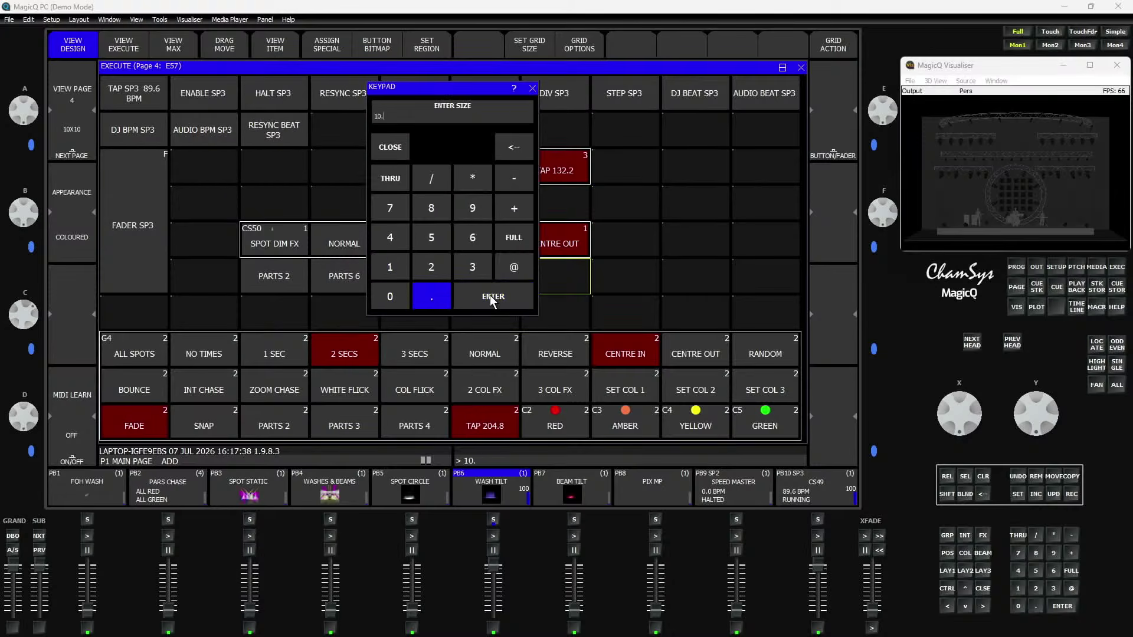
pyautogui.click(492, 297)
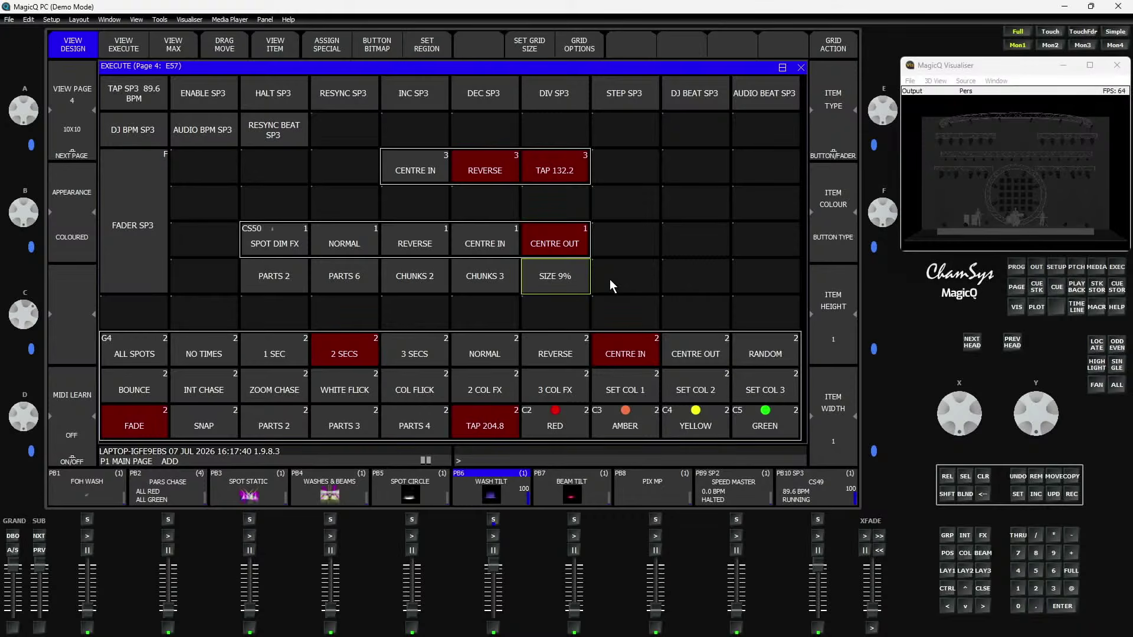
# Assign the SIZE N rate parameter with a size of 99 to the item following SIZE 9%
pyautogui.click(621, 279)
pyautogui.click(553, 282)
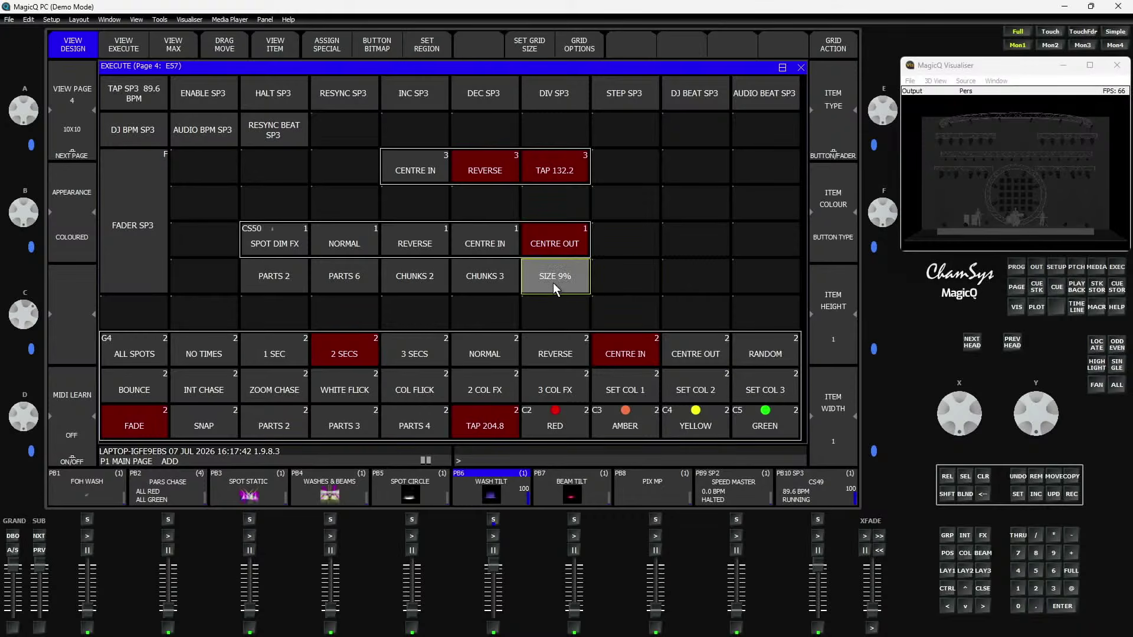
pyautogui.click(331, 53)
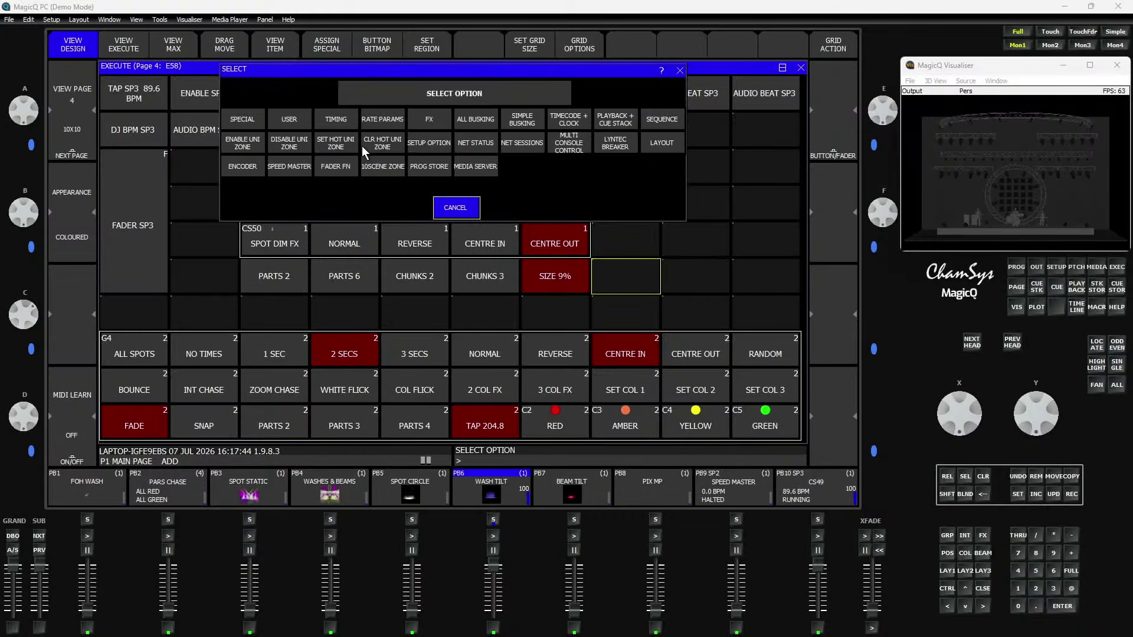
pyautogui.click(362, 146)
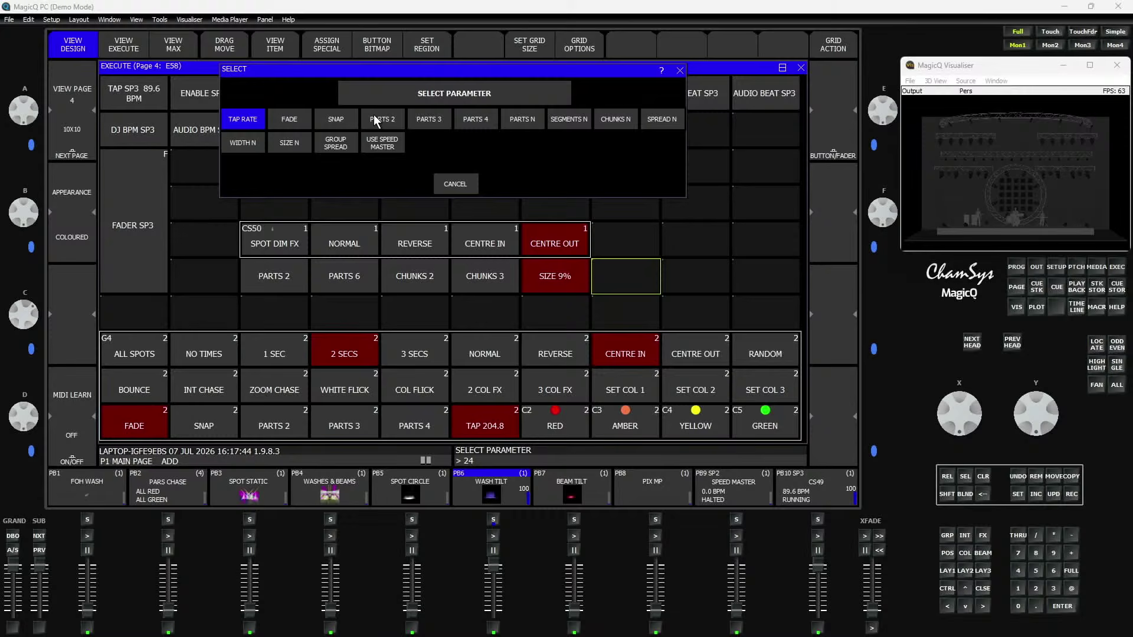
pyautogui.click(281, 142)
pyautogui.click(467, 214)
pyautogui.click(467, 214)
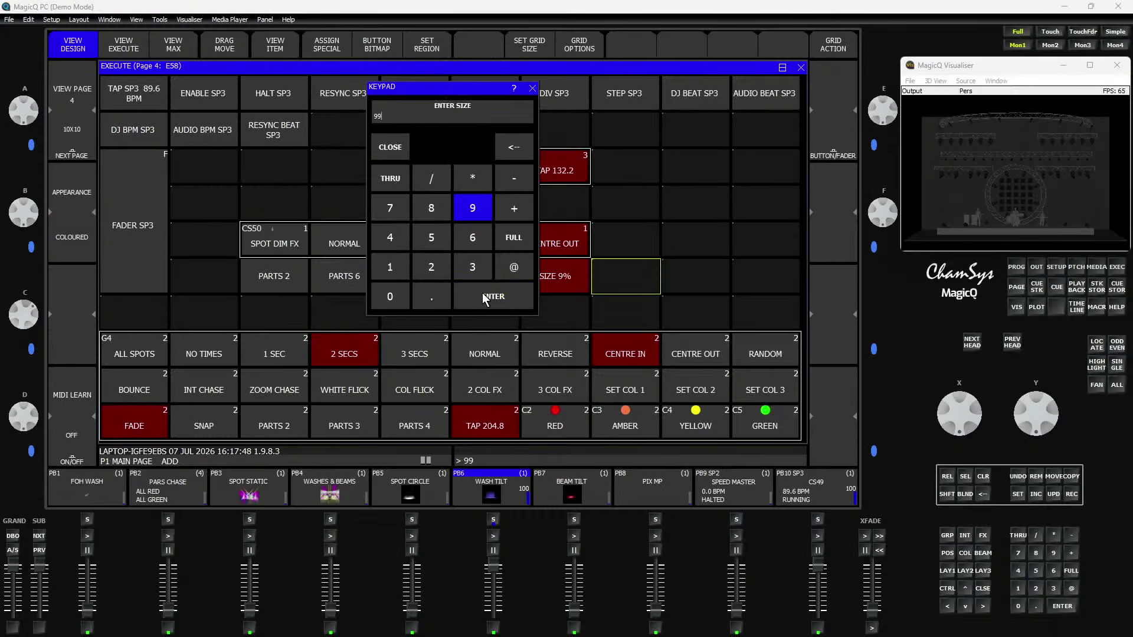
pyautogui.click(483, 294)
# Alternate the active effect size between the SIZE 9% and SIZE 98% items, ending on SIZE 98%
pyautogui.click(576, 284)
pyautogui.click(645, 279)
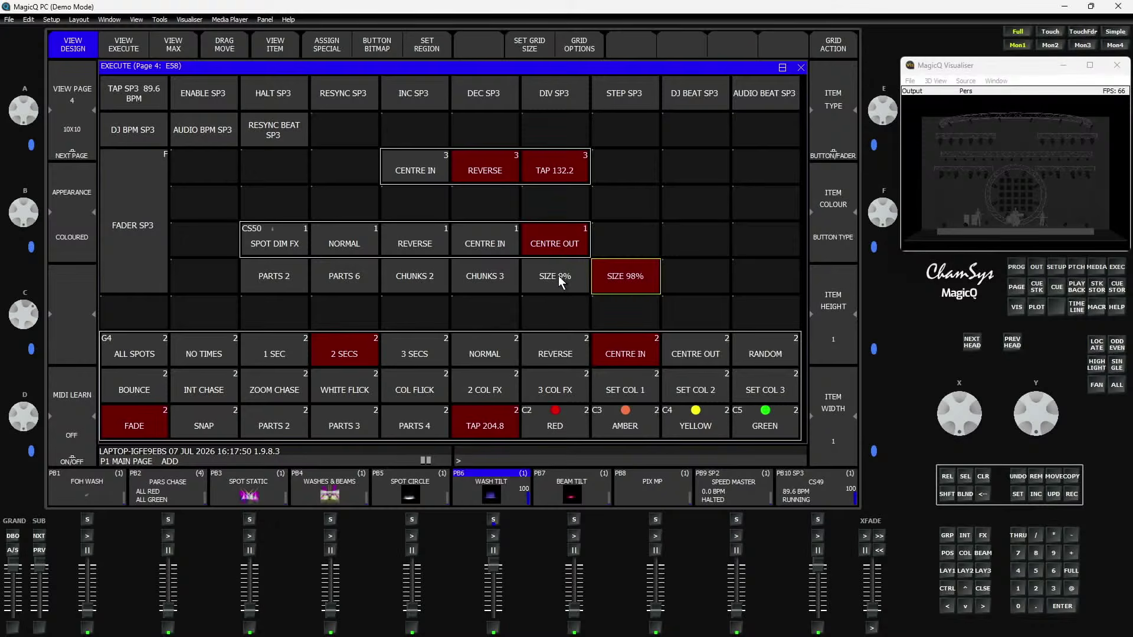
pyautogui.click(559, 276)
pyautogui.click(641, 278)
pyautogui.click(686, 285)
pyautogui.click(320, 49)
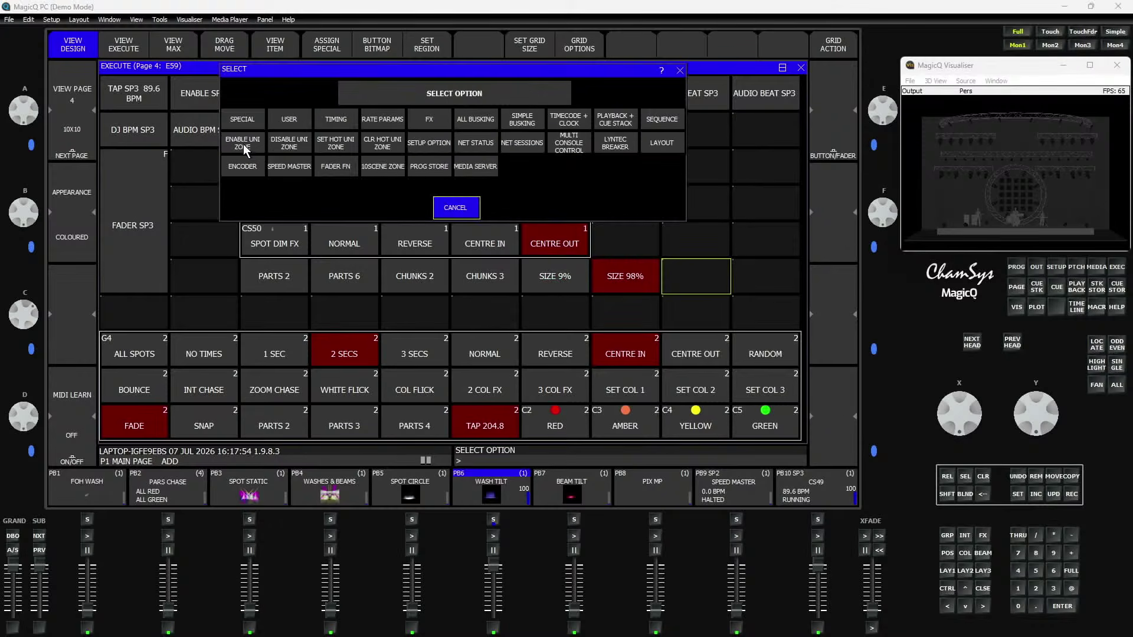
pyautogui.click(377, 119)
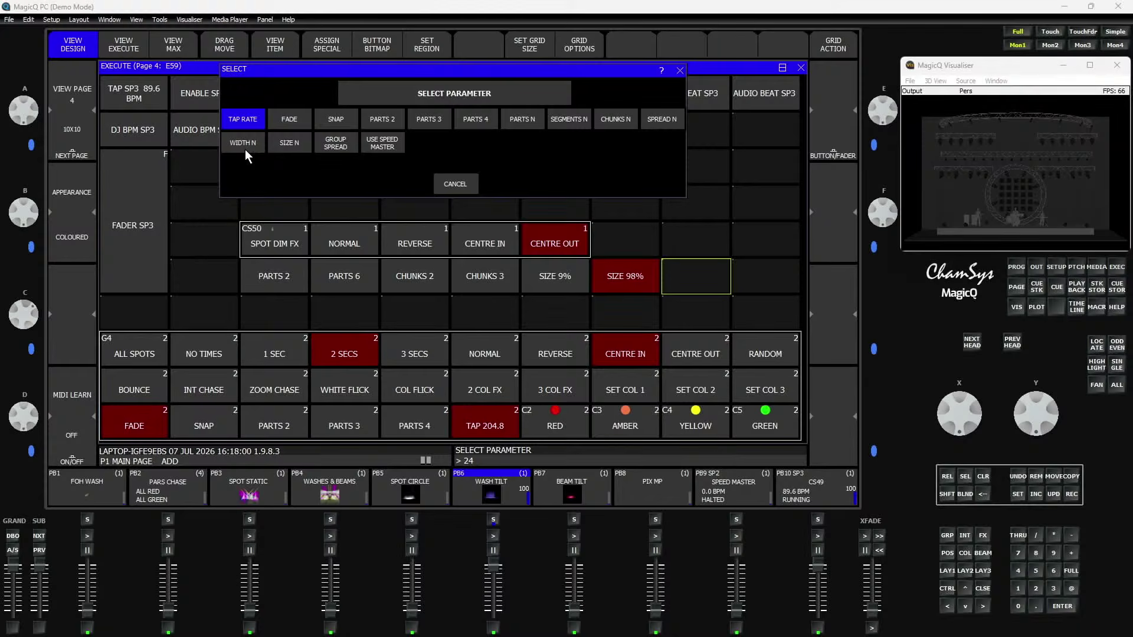
pyautogui.click(455, 183)
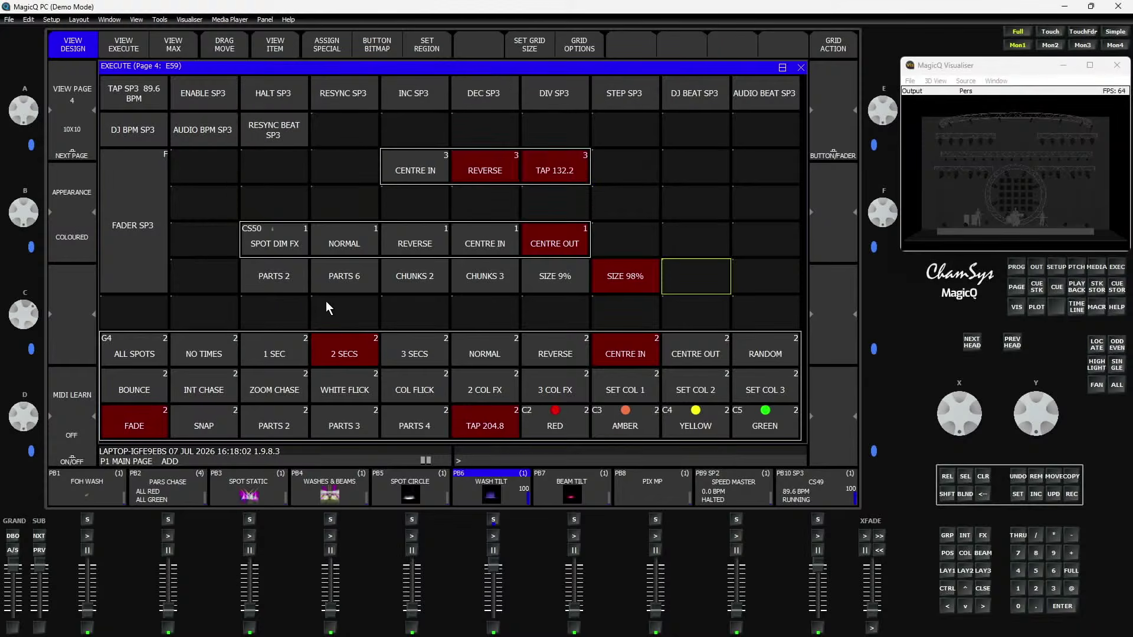
# Copy the SPOT DIM FX item to the slot following SIZE 98% and set the sixth-row items from PARTS 2 to the copy as a region
pyautogui.click(1061, 476)
pyautogui.click(293, 234)
pyautogui.click(700, 277)
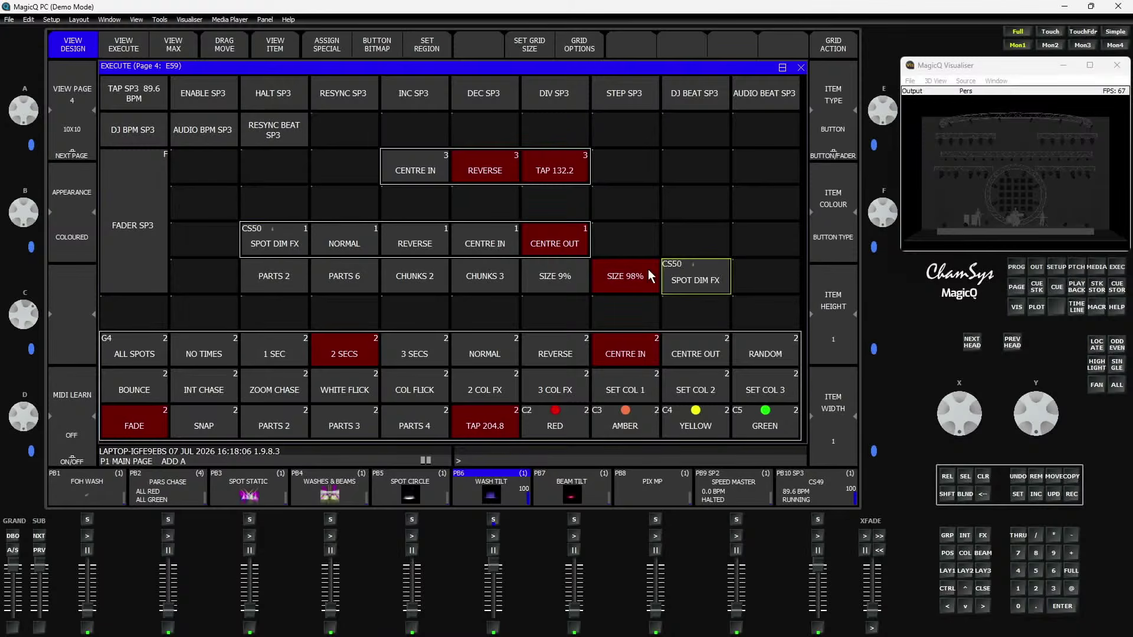
pyautogui.moveTo(271, 277); pyautogui.dragTo(690, 282)
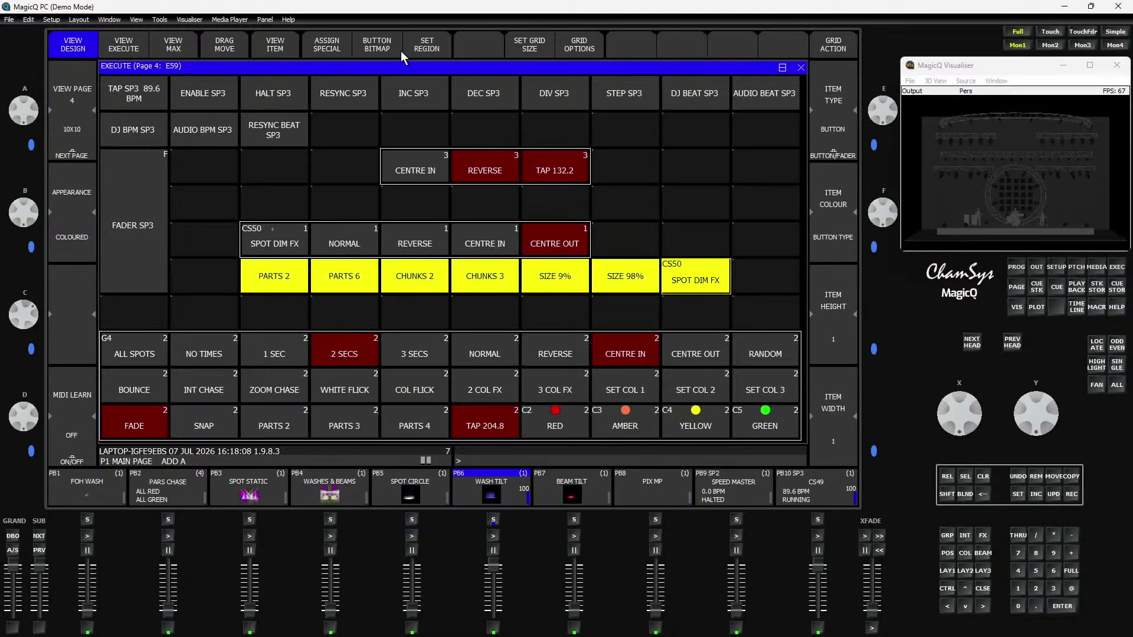
pyautogui.click(442, 48)
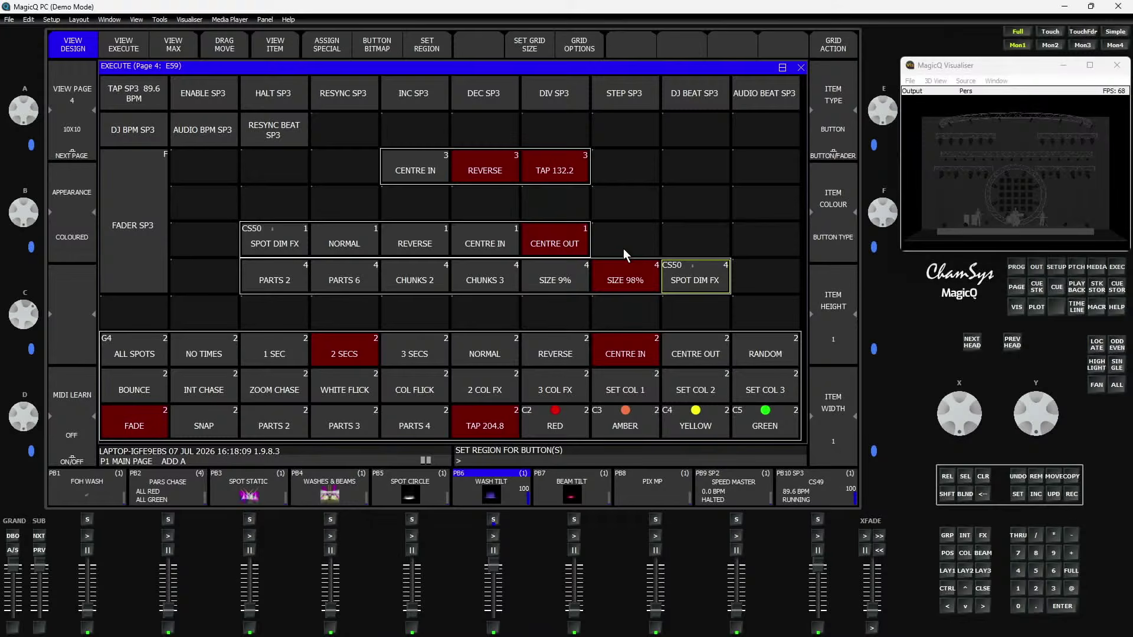
# Activate SPOT DIM FX in the sixth-row region and apply PARTS 6 and CHUNKS 3 to it
pyautogui.click(675, 280)
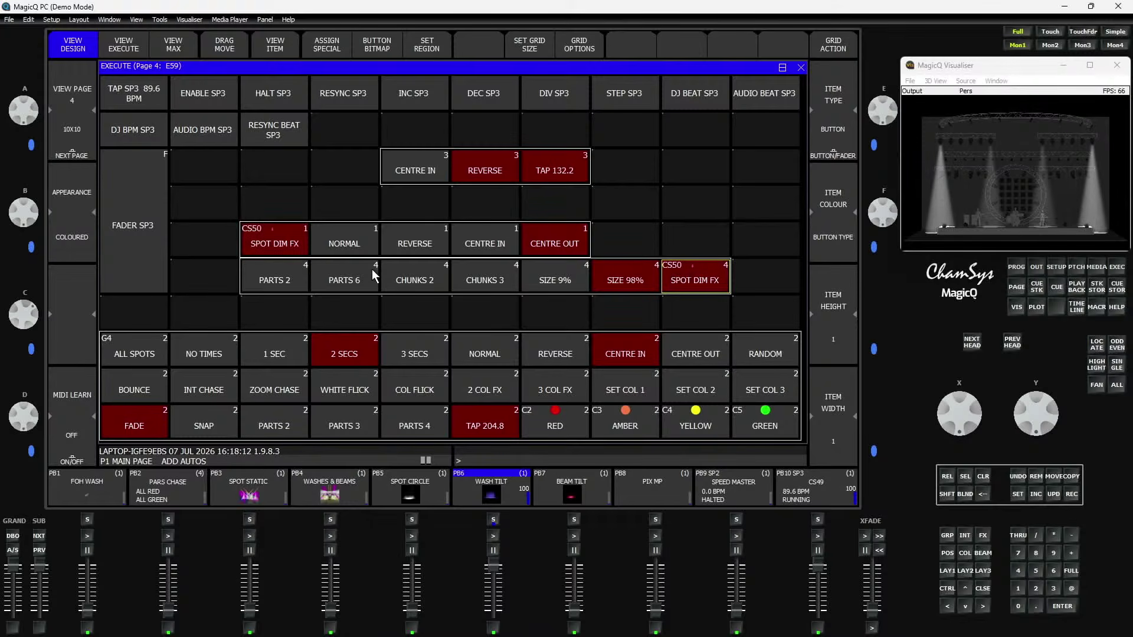
pyautogui.click(347, 277)
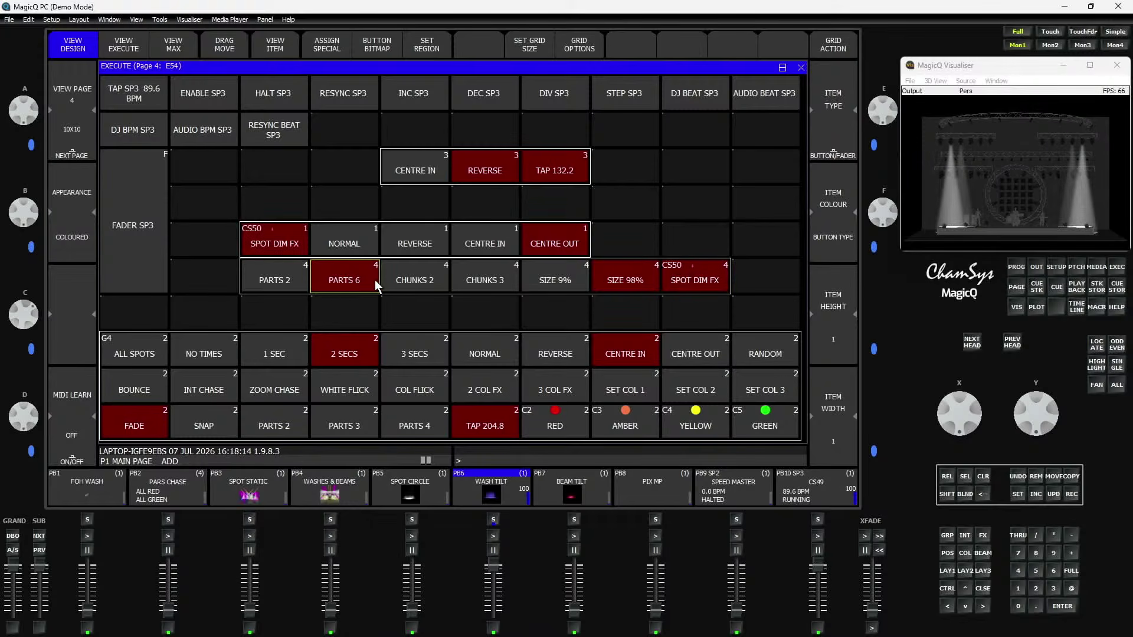
pyautogui.click(470, 276)
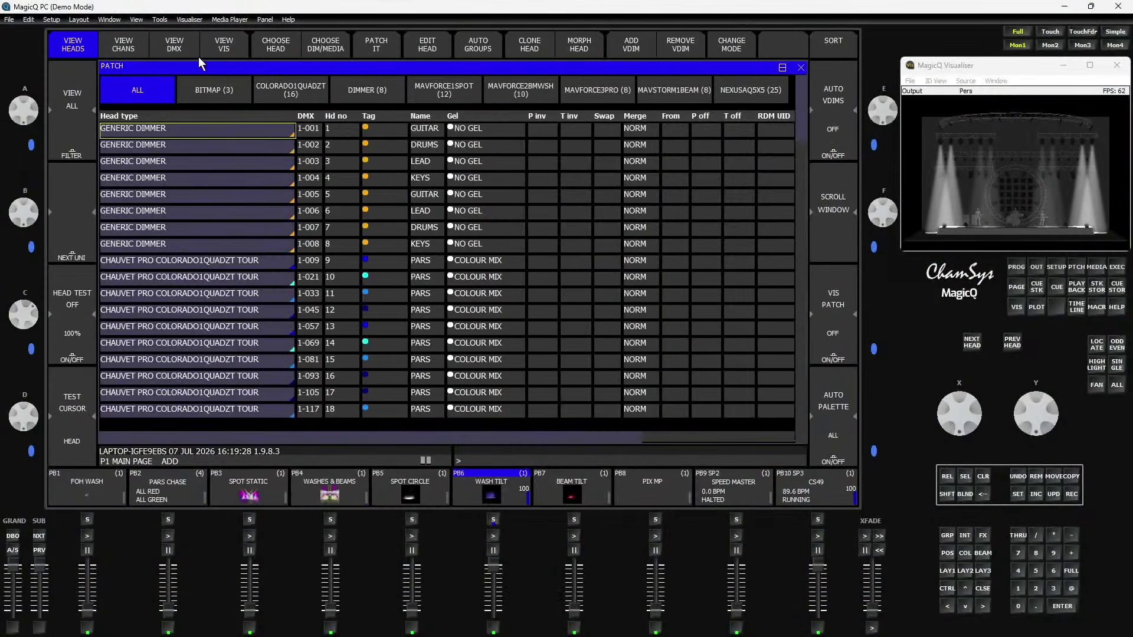
# Show the visualiser's attach objects in the patch and select the boom microphone furniture object
pyautogui.click(218, 44)
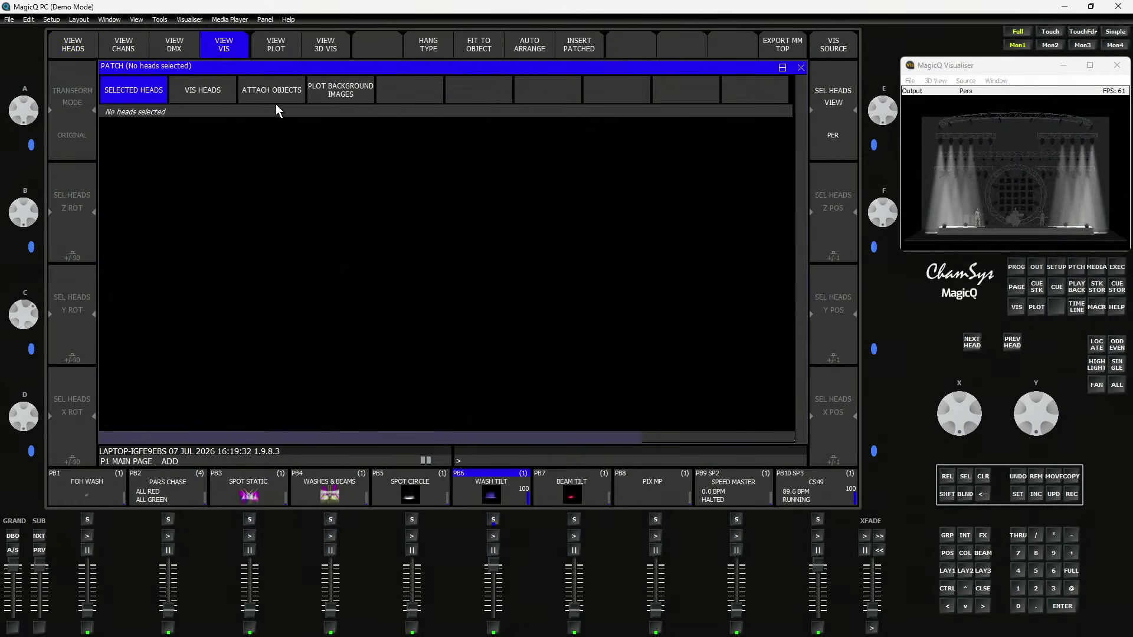
pyautogui.click(277, 93)
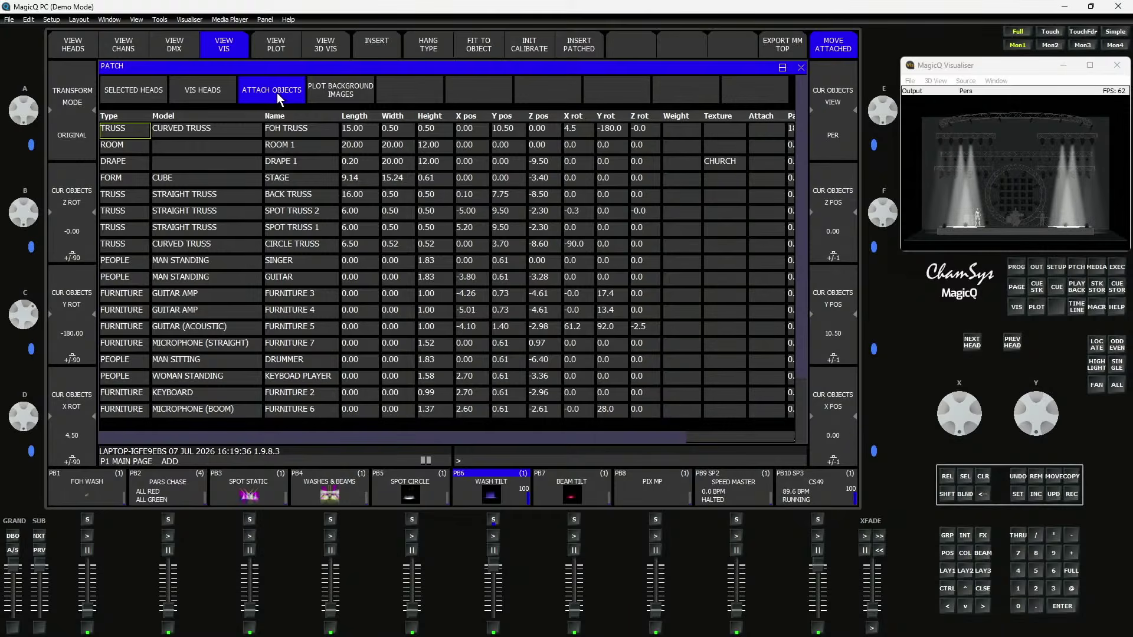
pyautogui.click(116, 411)
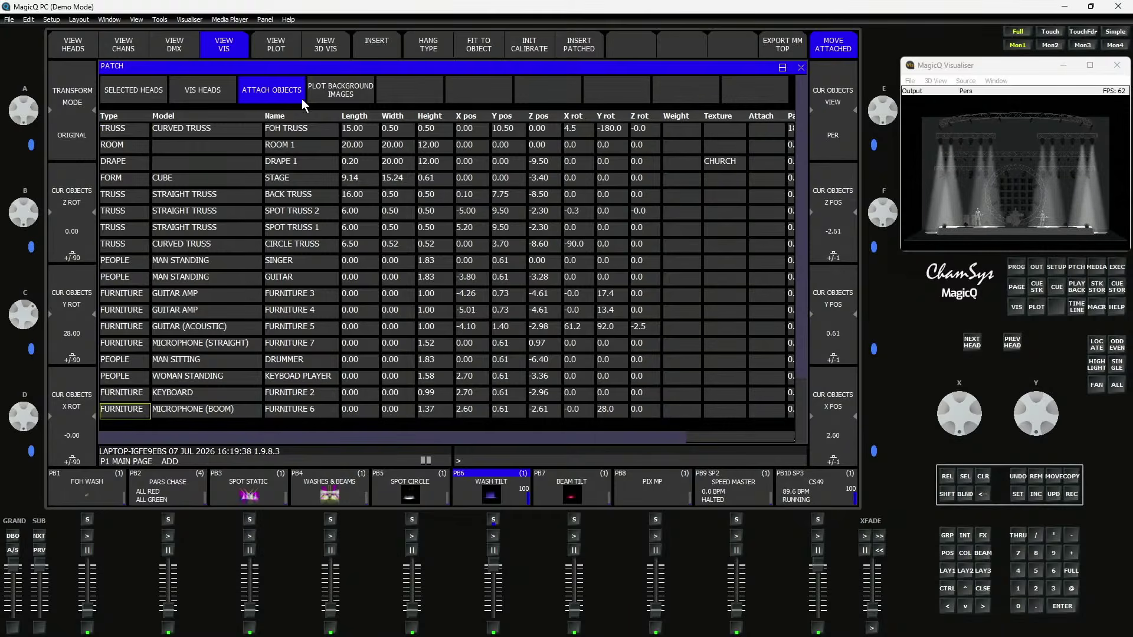
# Insert a PEOPLE object into the attach objects and raise it to a Y position of 3.00
pyautogui.click(362, 45)
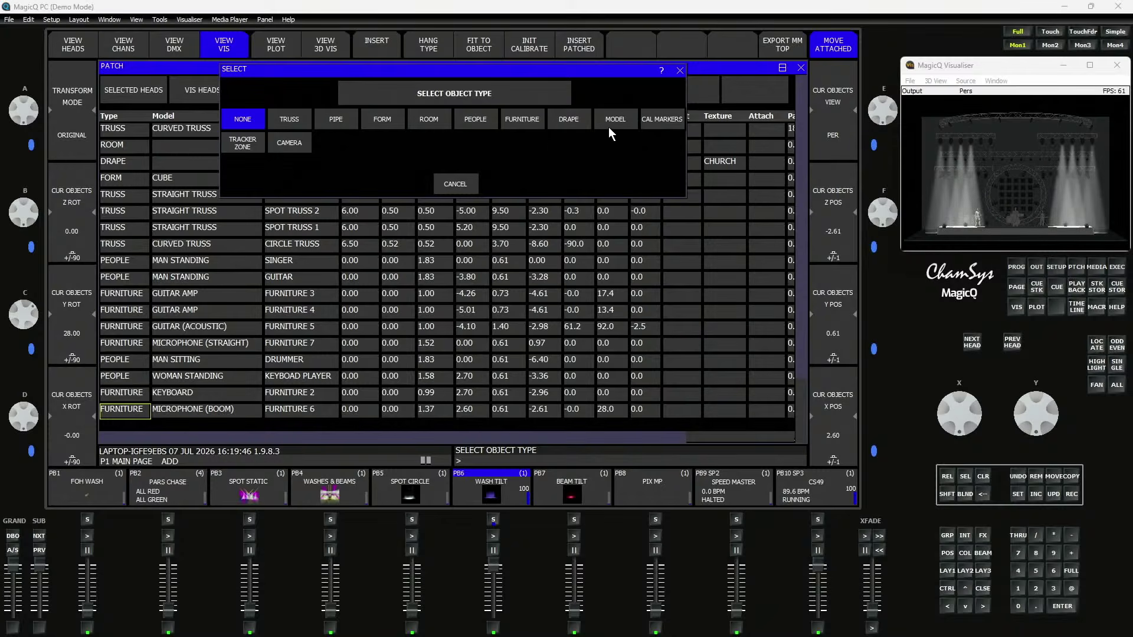
pyautogui.click(479, 118)
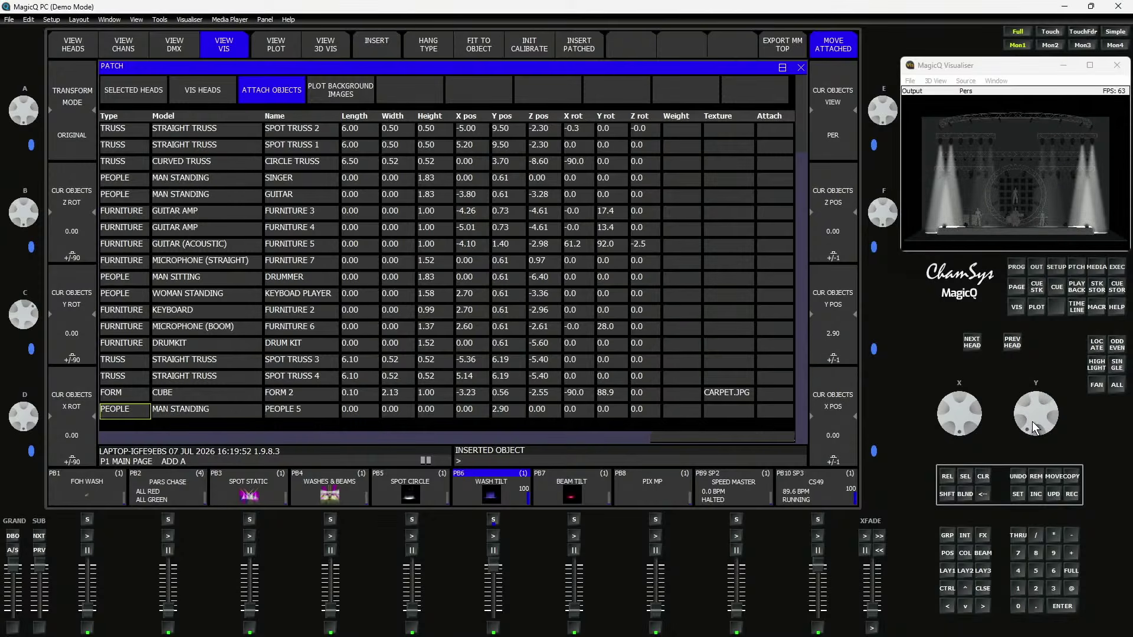
pyautogui.scroll(3, 1031, 421)
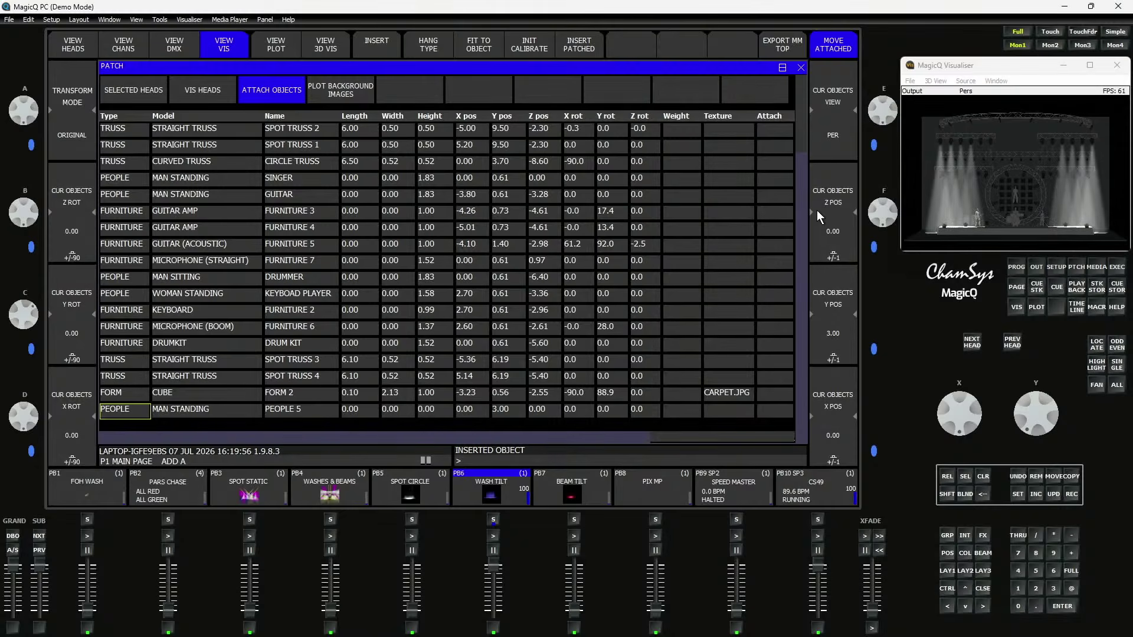
# Set the inserted standing man's length to 5, width to 2 and height to 10
pyautogui.click(357, 408)
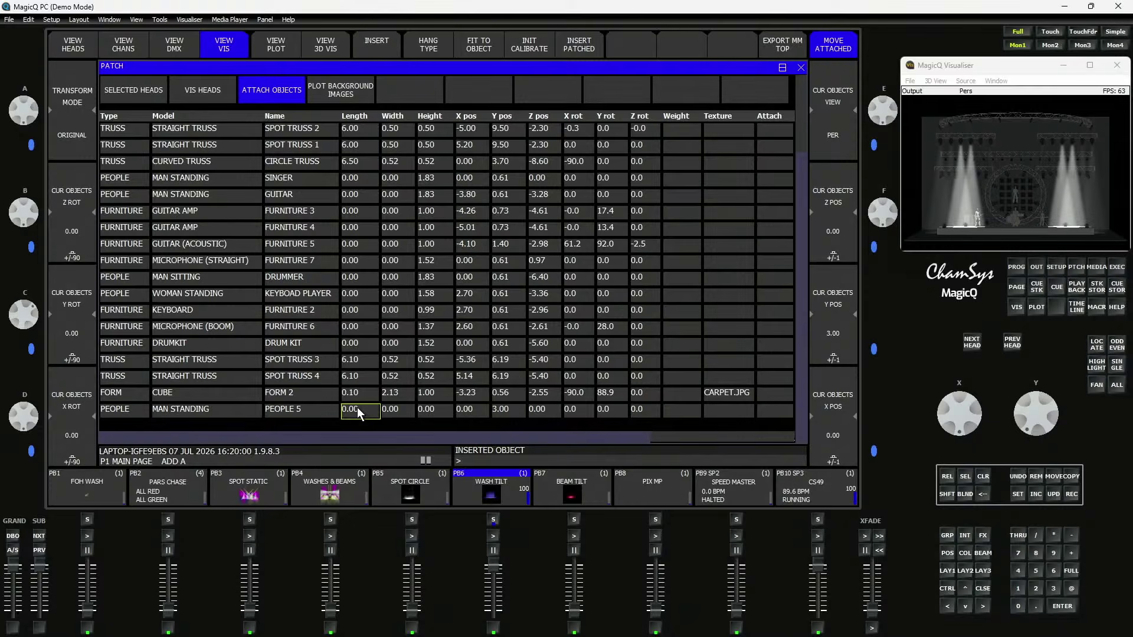
pyautogui.write('5')
pyautogui.press('Return')
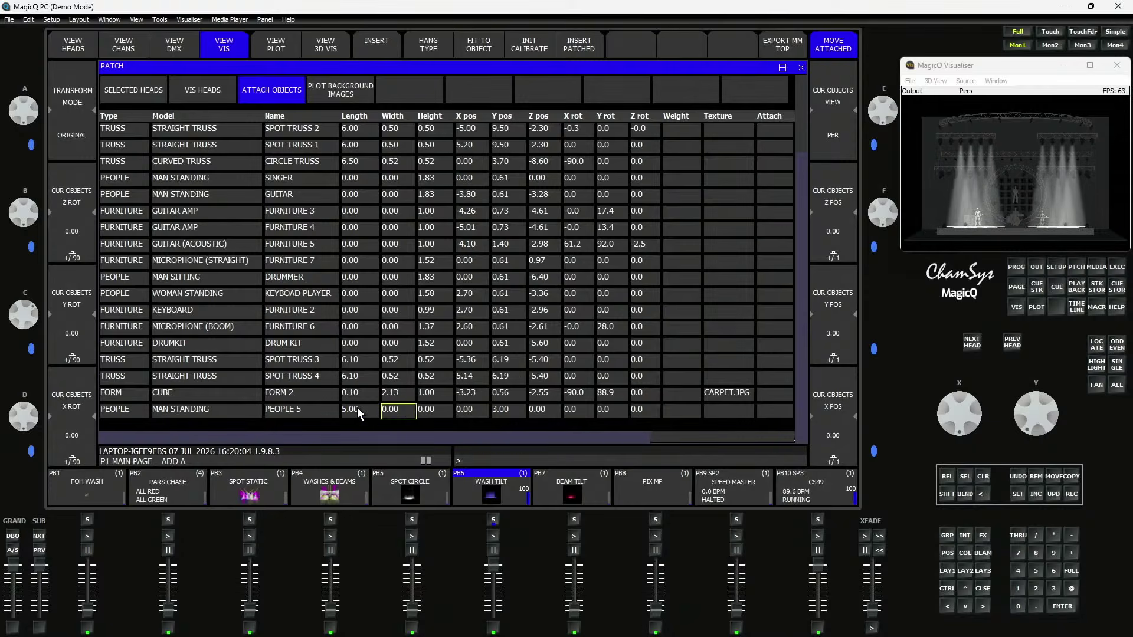
pyautogui.write('2')
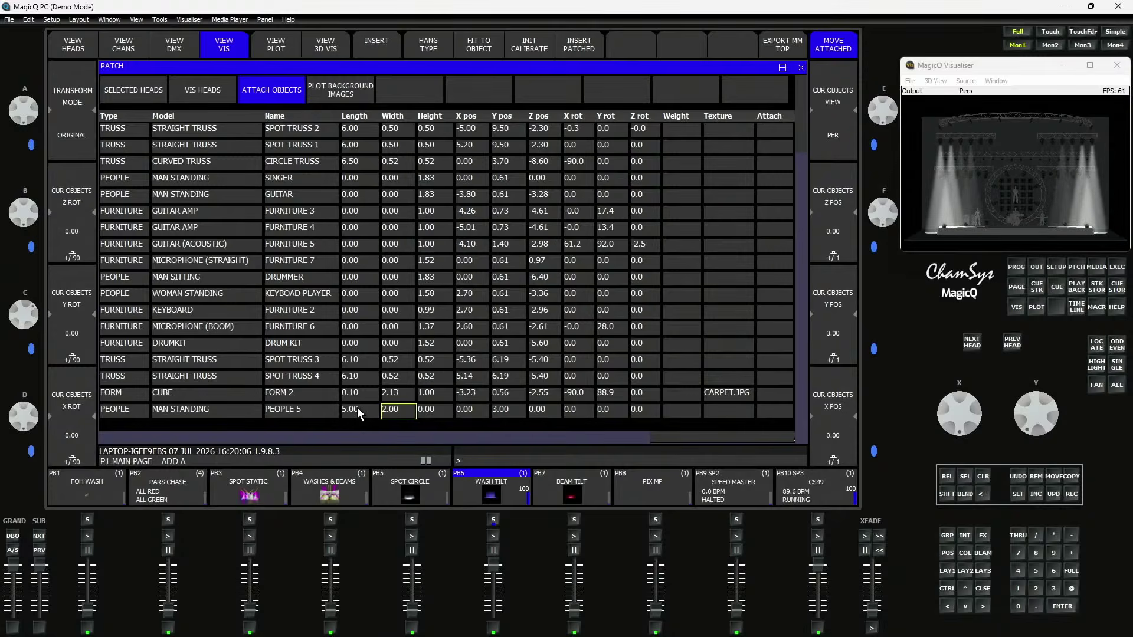
pyautogui.click(433, 401)
pyautogui.click(433, 413)
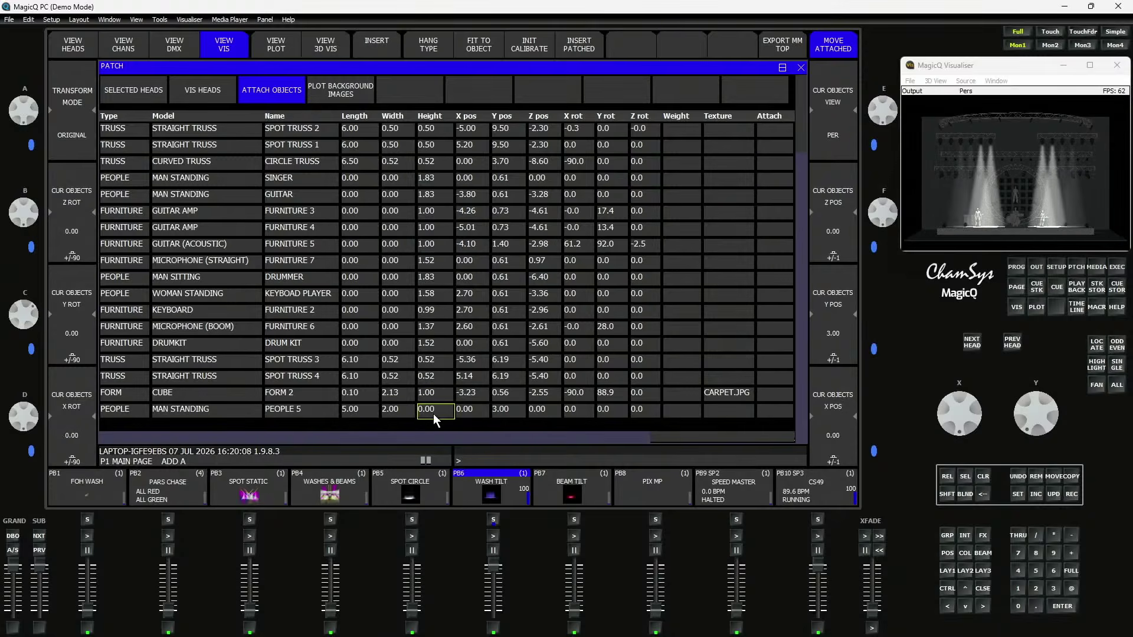
pyautogui.write('3')
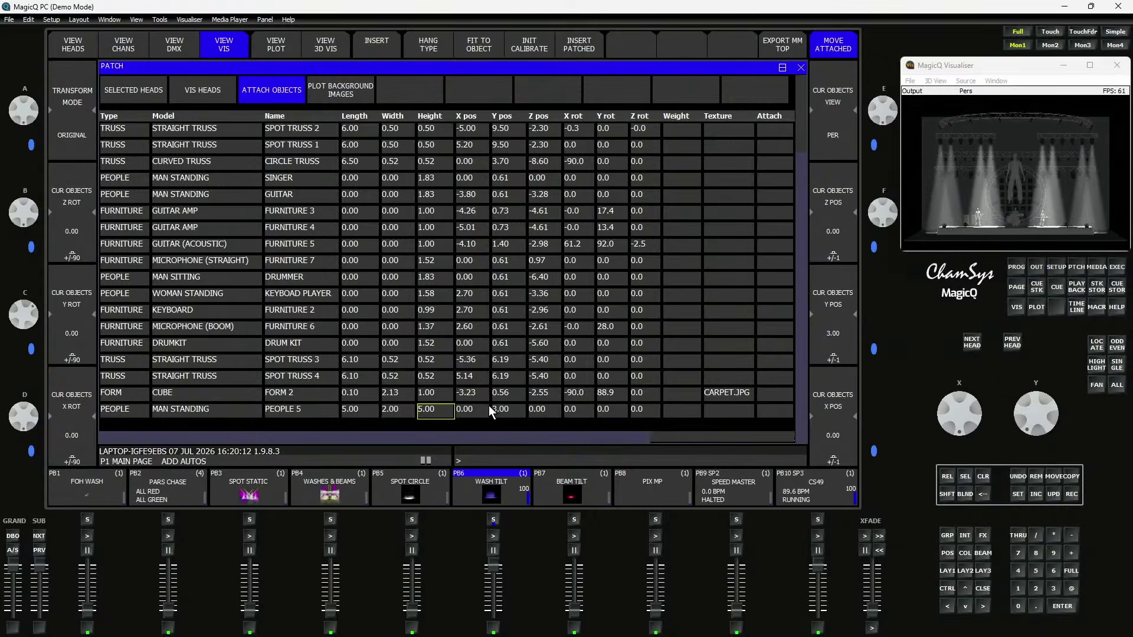
pyautogui.write('10')
pyautogui.press('Return')
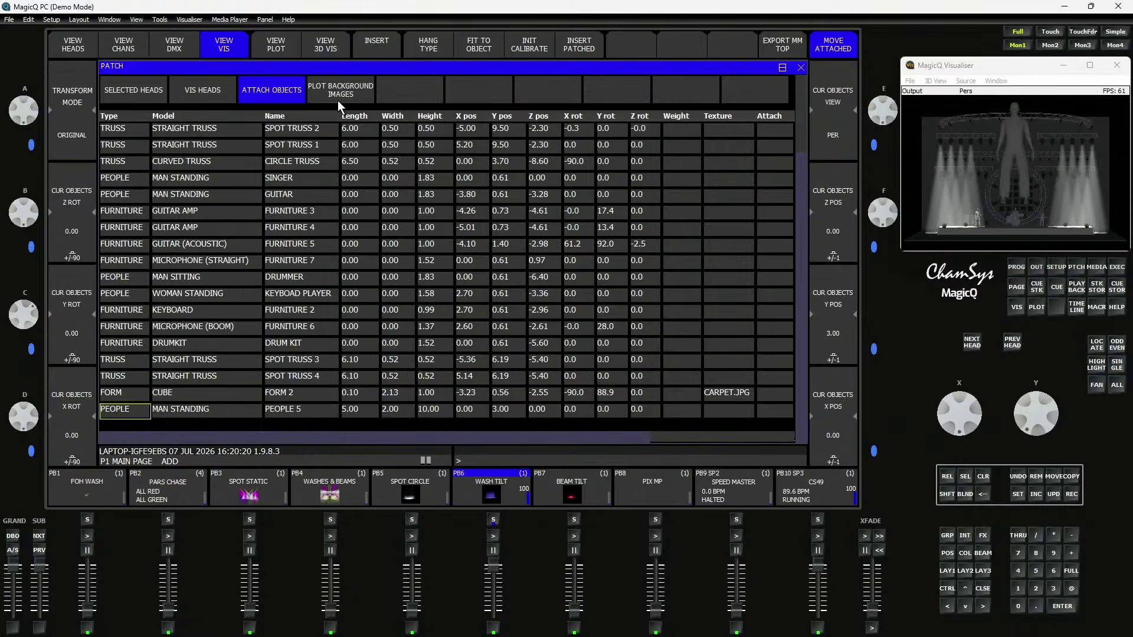
# Insert a FORM object into the attach objects, keeping the cube model
pyautogui.click(371, 45)
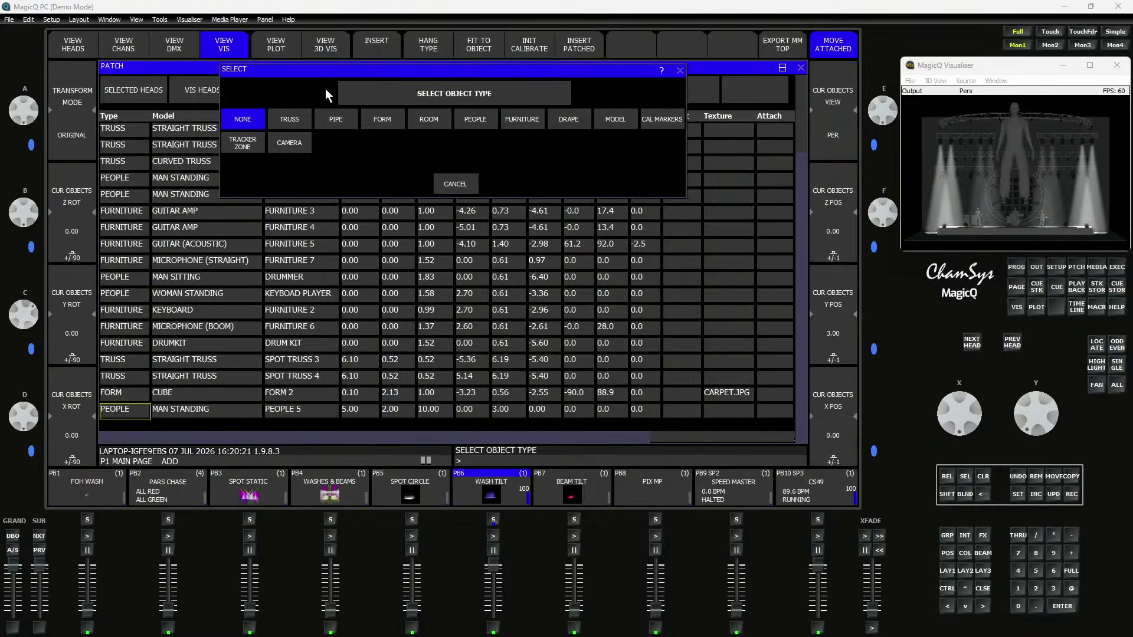
pyautogui.click(392, 120)
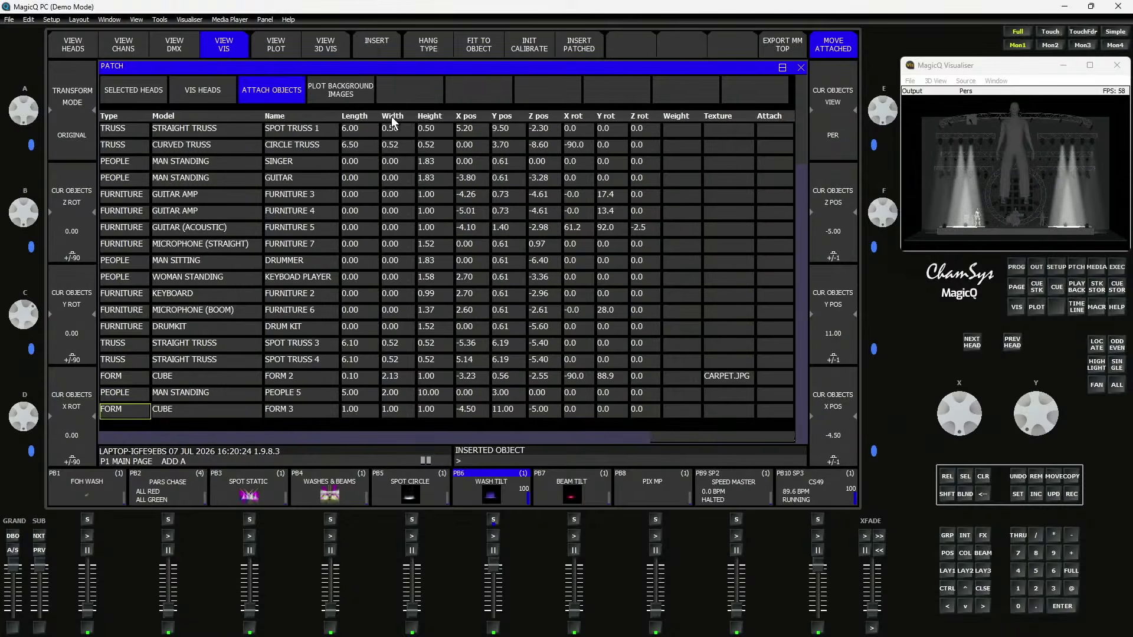
pyautogui.click(219, 409)
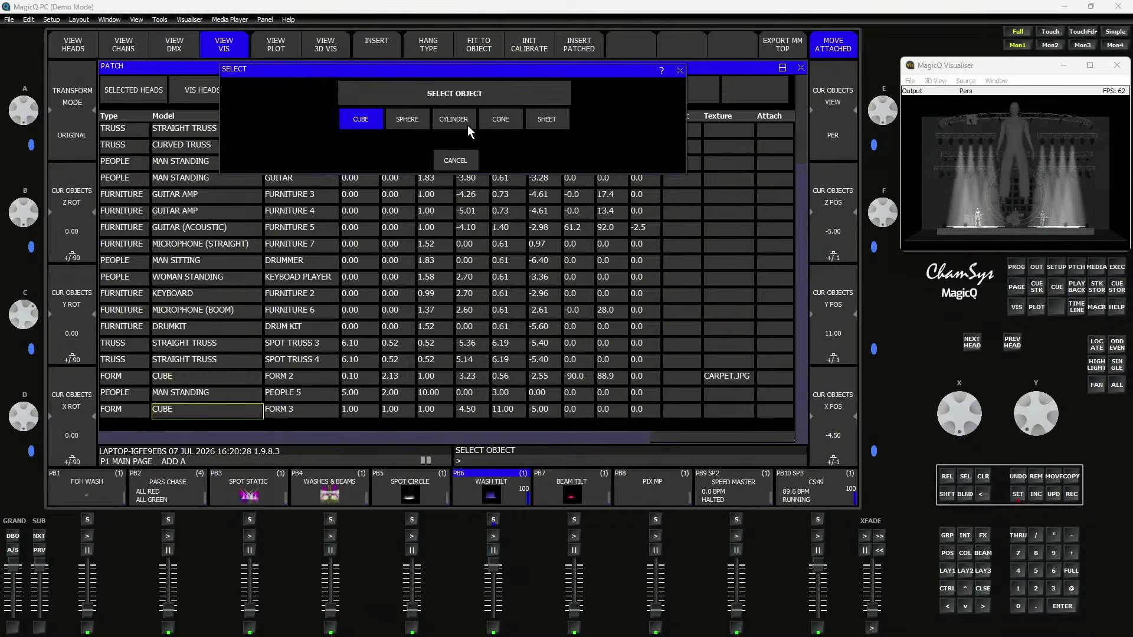
pyautogui.click(442, 164)
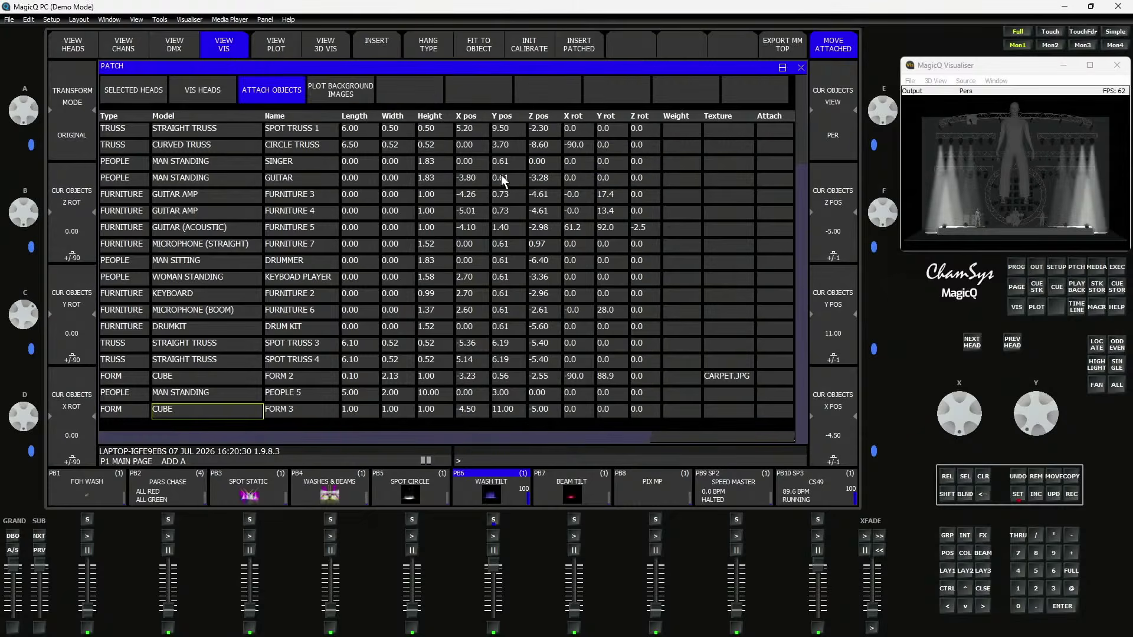
# Remove the inserted 10 m high standing man from the attach objects
pyautogui.click(727, 411)
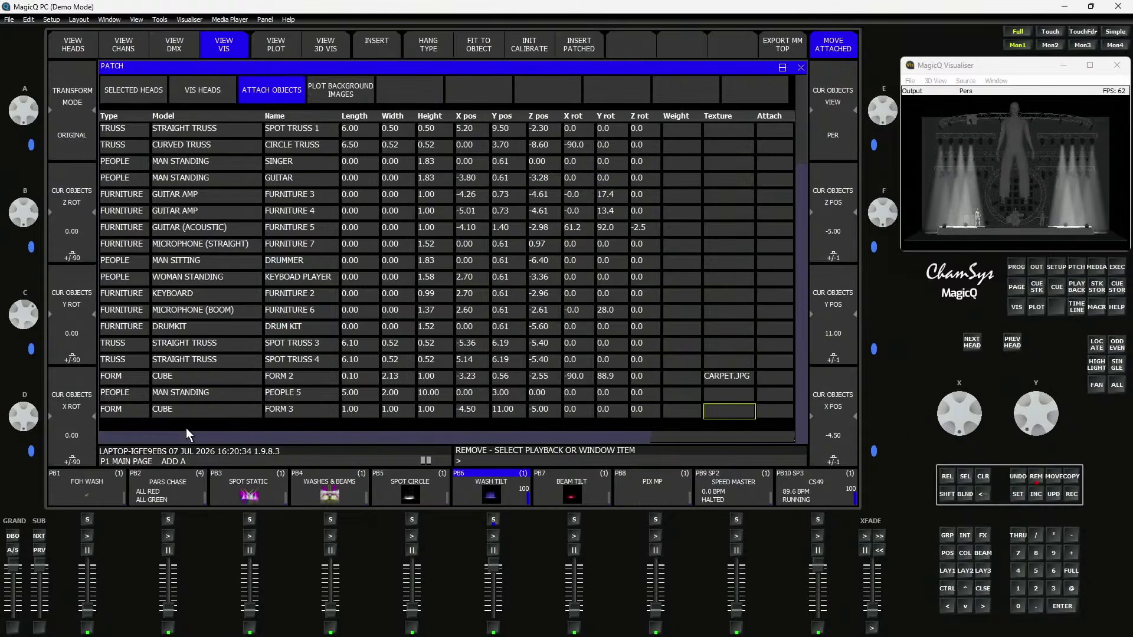
pyautogui.click(130, 393)
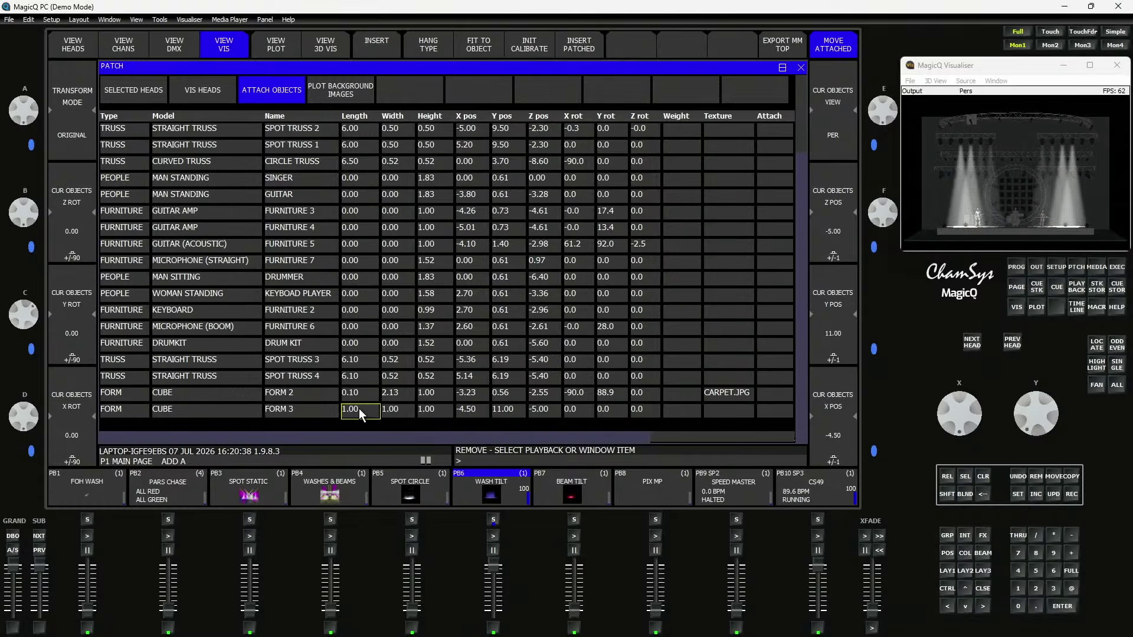
# Set the inserted cube's length, width and height to 5 and move it to X position -0.50 and Y position 2.30
pyautogui.write('5')
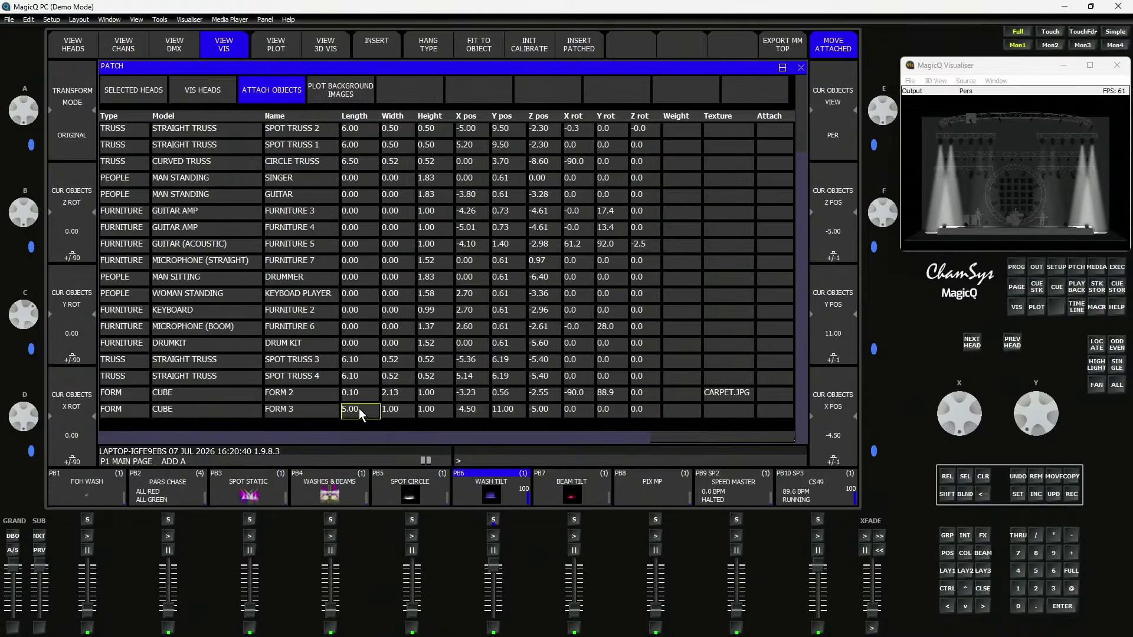
pyautogui.press('Right')
pyautogui.press('Right')
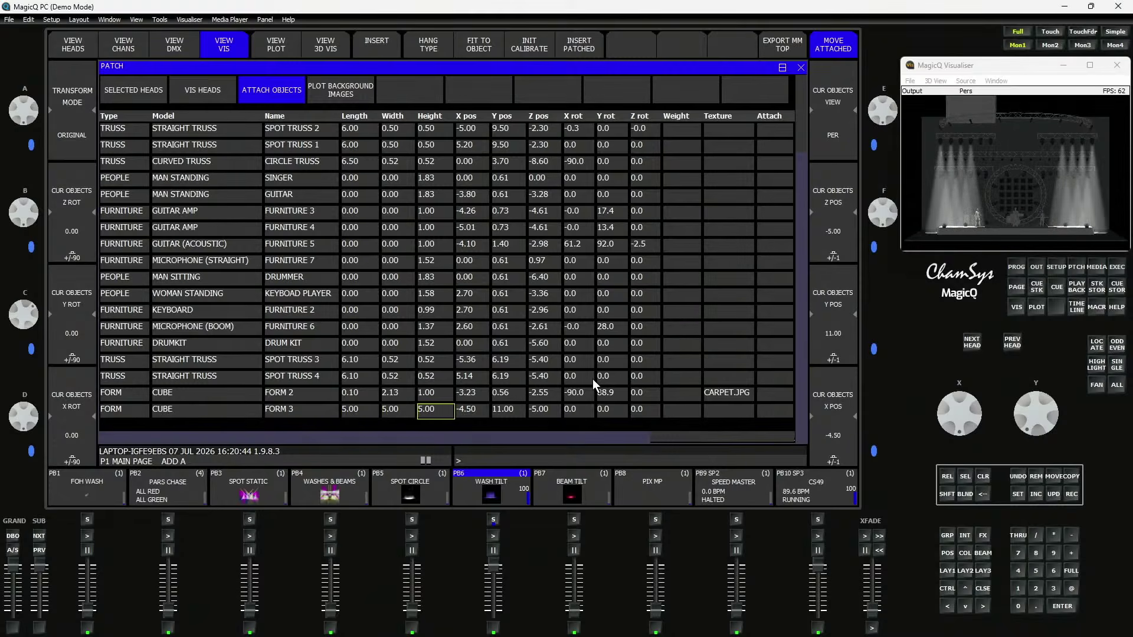
pyautogui.moveTo(963, 430); pyautogui.dragTo(1011, 363)
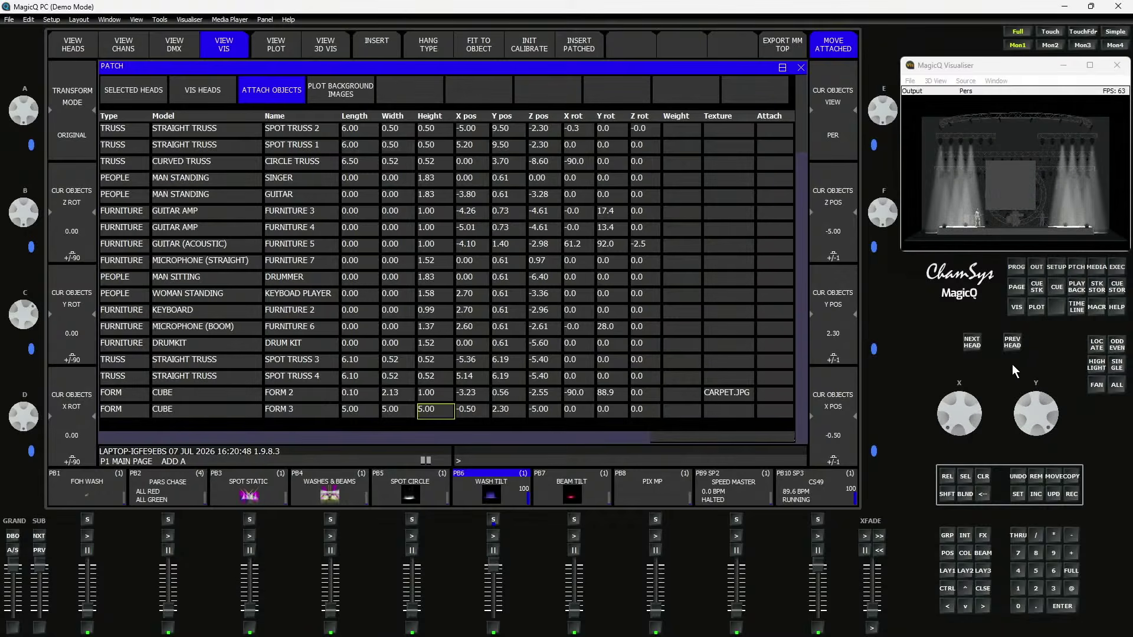
# Bring the PIX MP playback up to 100 and move the inserted cube to X position -3.40
pyautogui.click(724, 414)
pyautogui.click(252, 161)
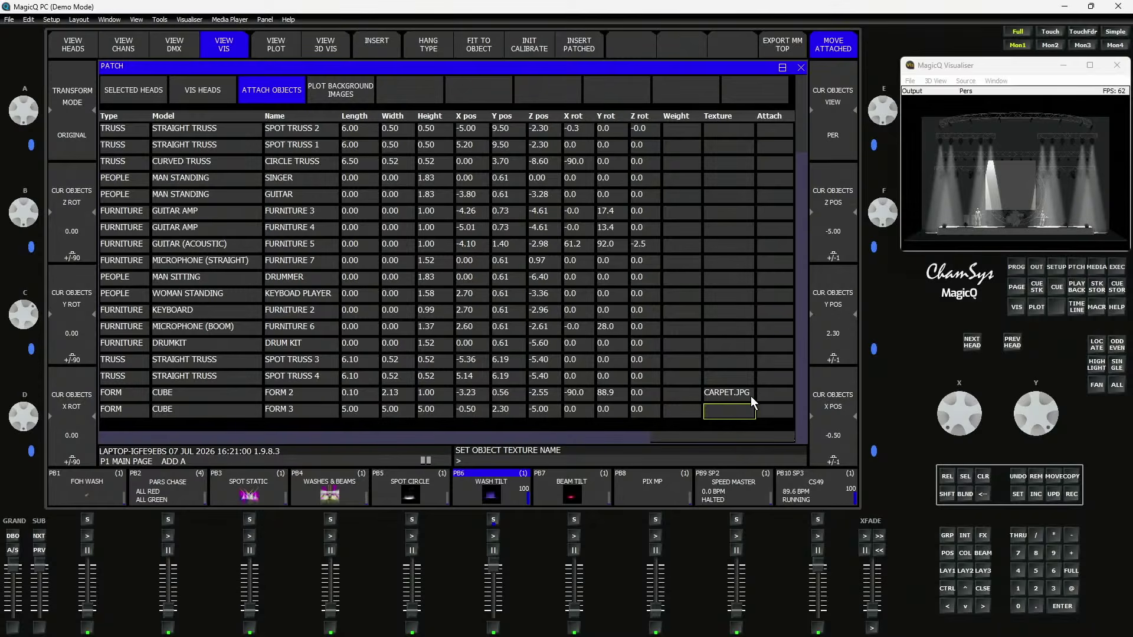
pyautogui.moveTo(655, 608); pyautogui.dragTo(656, 565)
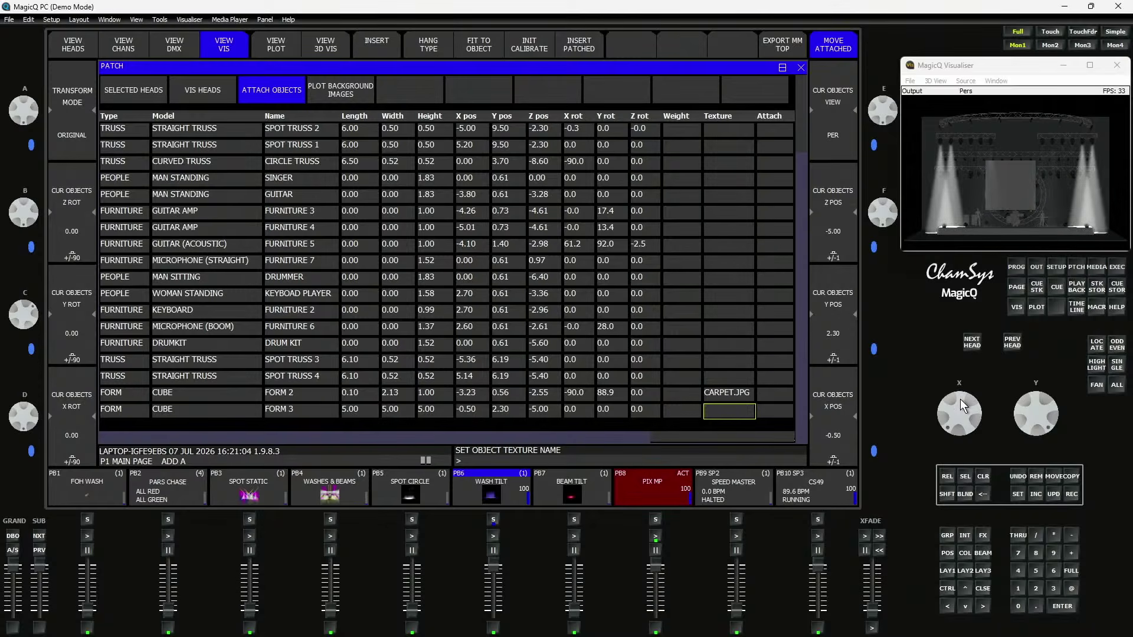
pyautogui.moveTo(961, 399)
pyautogui.mouseDown()
pyautogui.moveTo(958, 423)
pyautogui.moveTo(959, 384)
pyautogui.mouseUp()
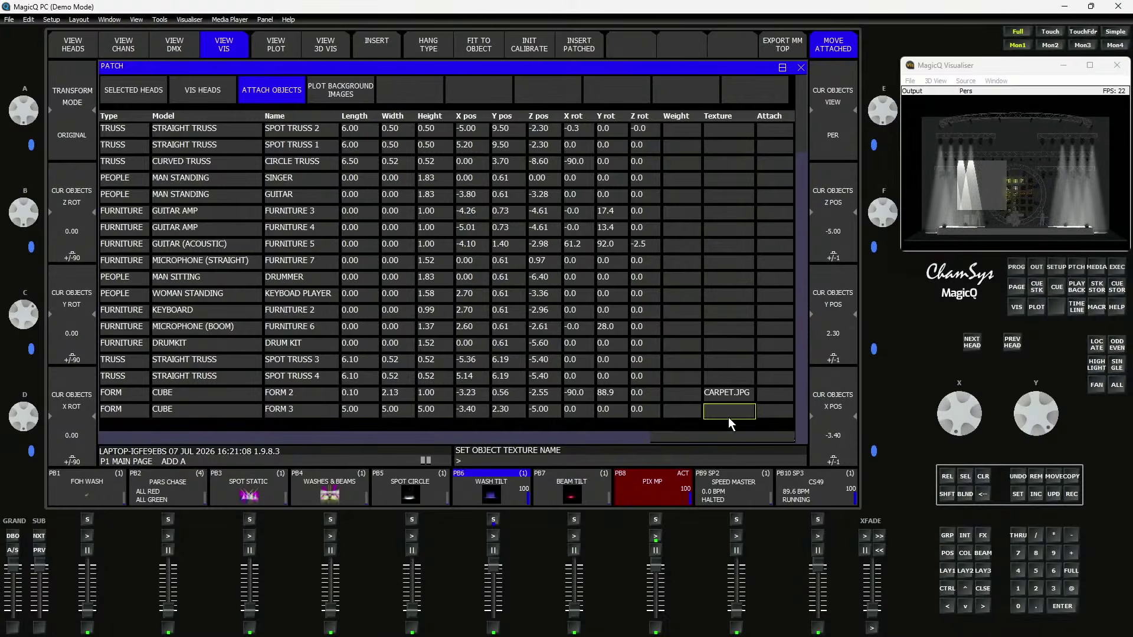
# Set the texture of the inserted 5 m cube to MP1
pyautogui.write('MP')
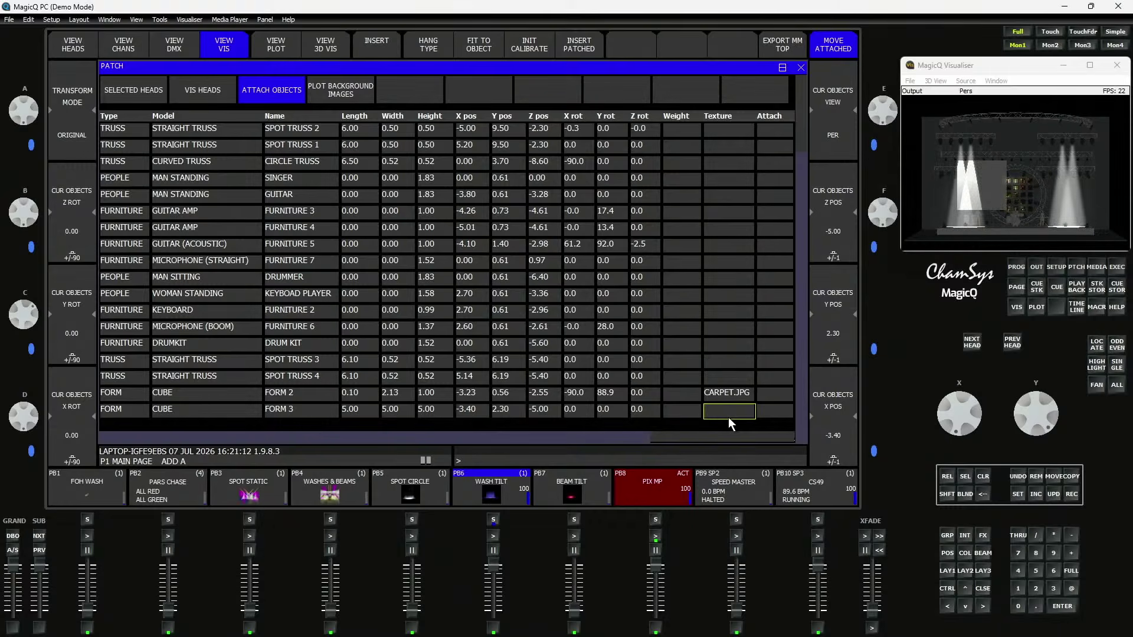
pyautogui.write('1')
pyautogui.press('Return')
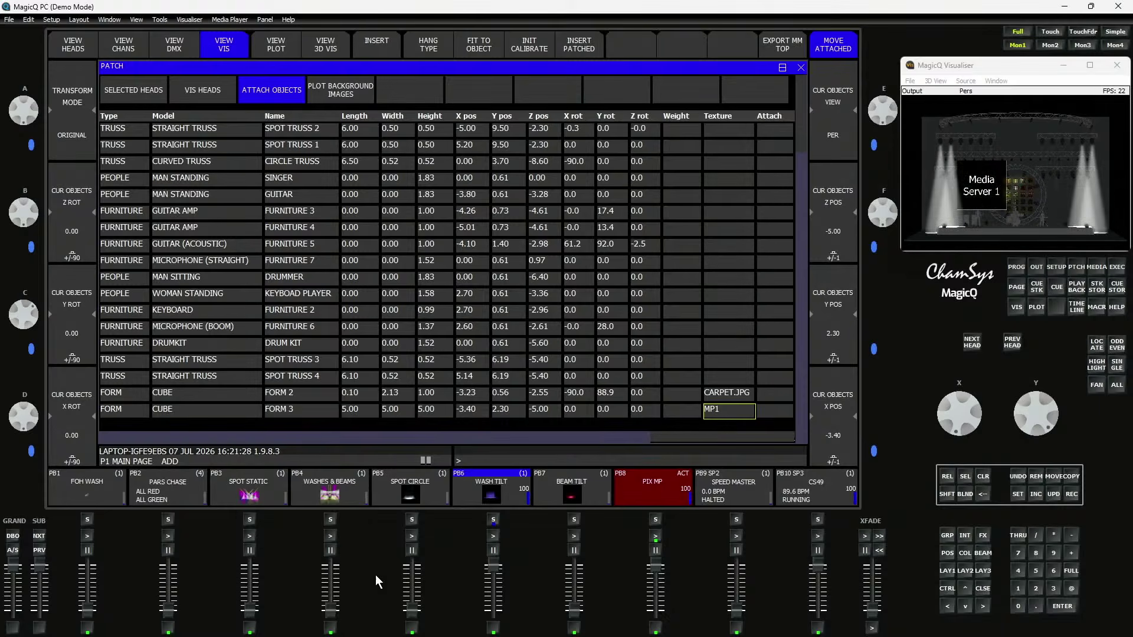
# Insert a MODEL object below the MP1-textured cube and open its model choice without assigning one
pyautogui.click(129, 412)
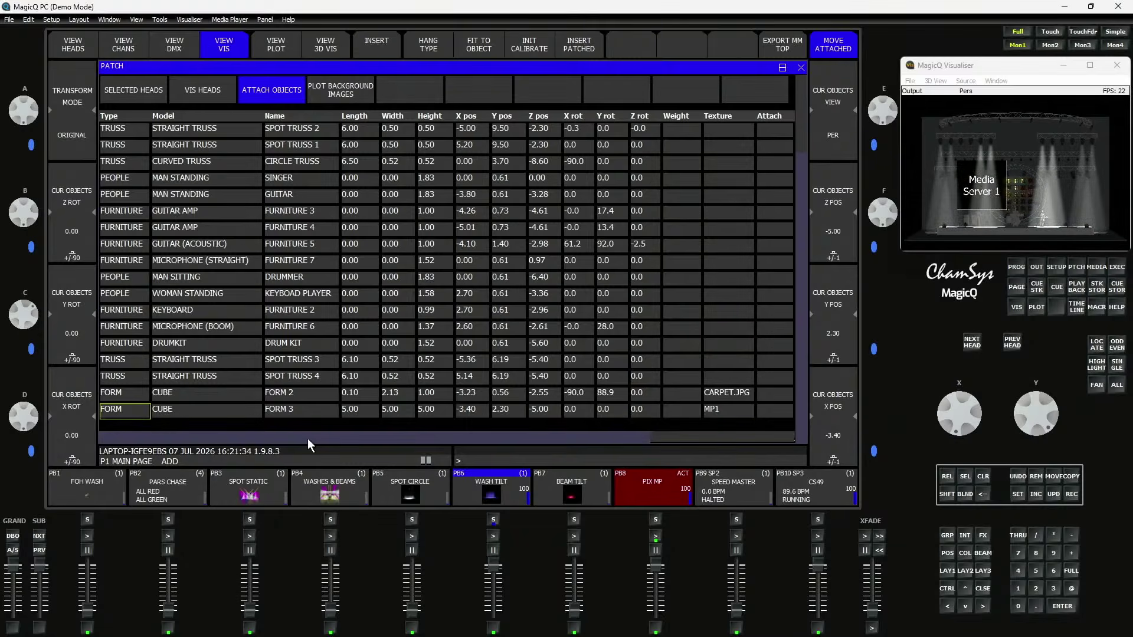
pyautogui.click(376, 46)
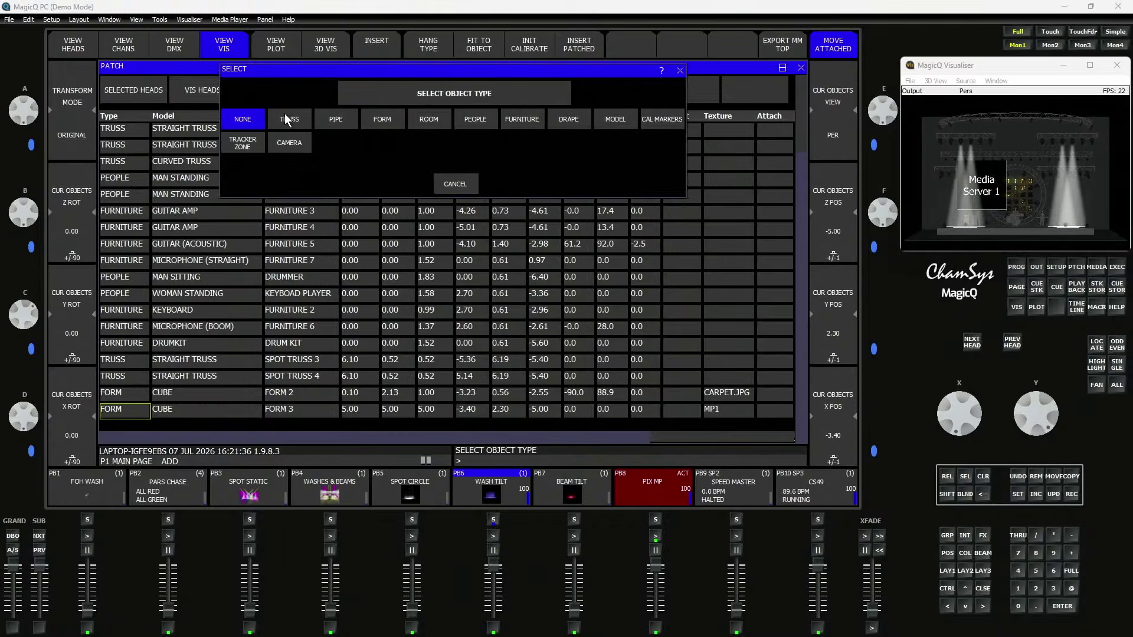
pyautogui.click(613, 122)
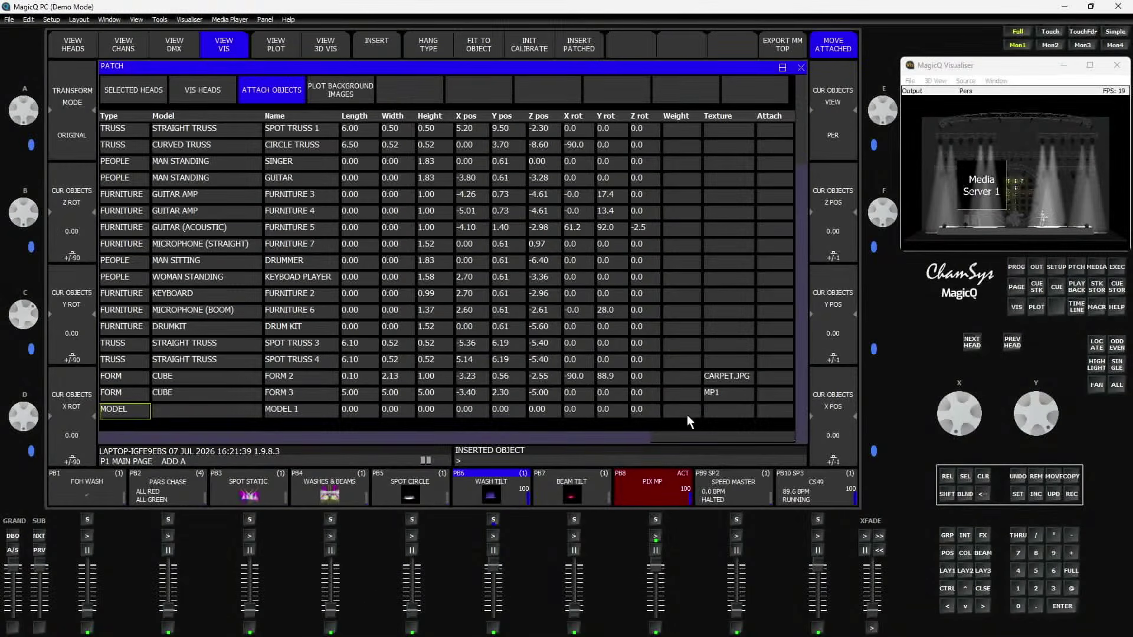
pyautogui.click(237, 411)
pyautogui.click(454, 161)
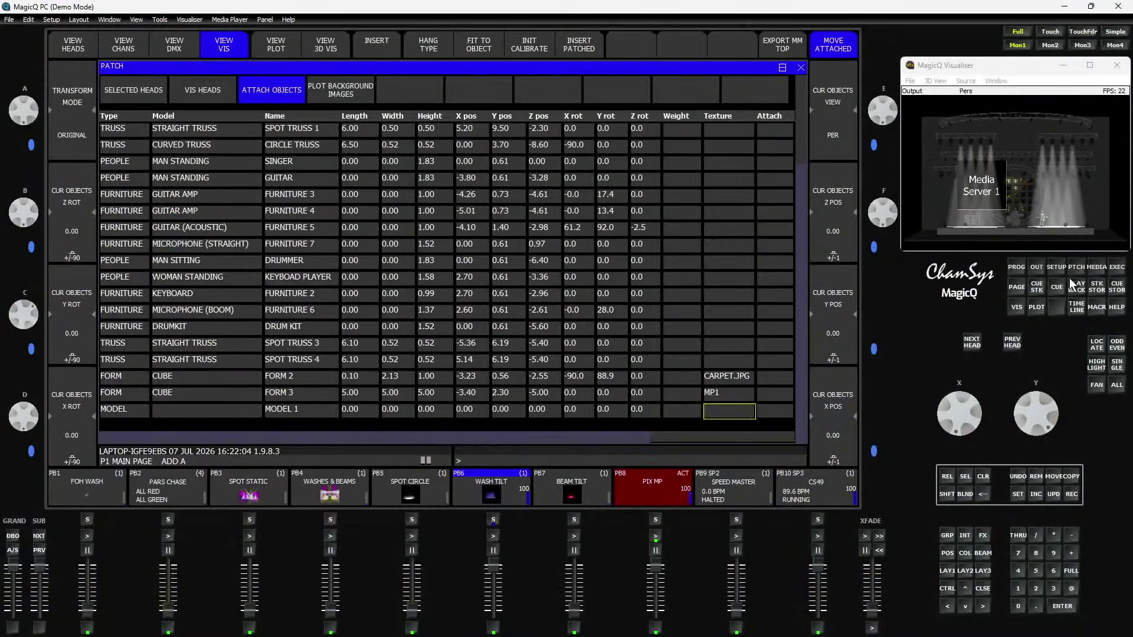
# Load the show ChauvetDemo2024.shw from the demos folder, accepting that the current show is erased
pyautogui.click(1056, 267)
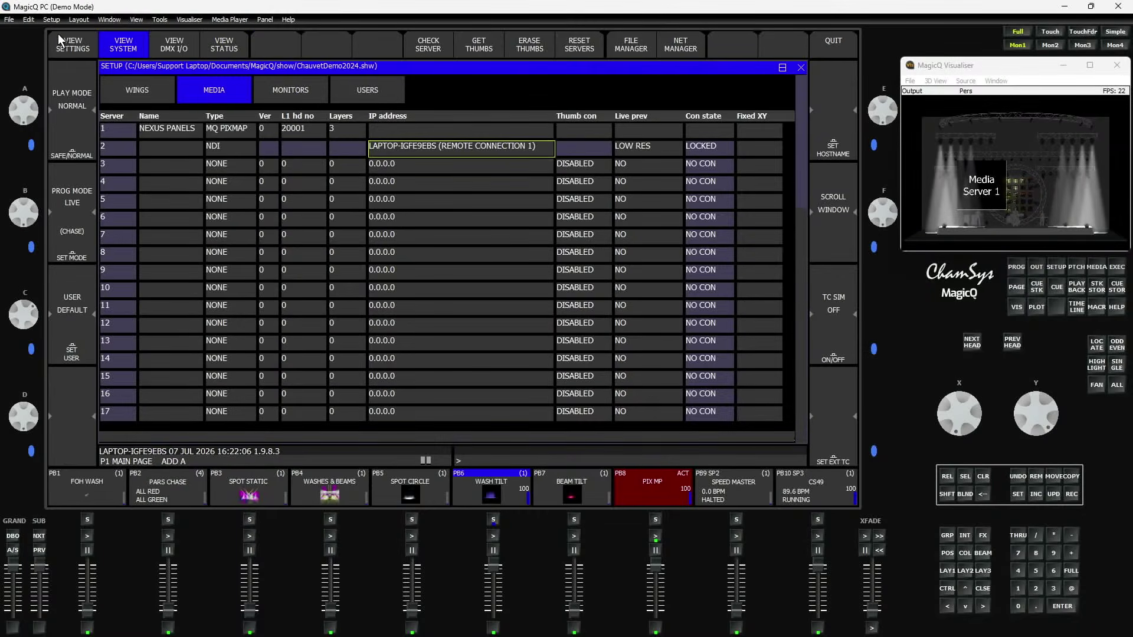
pyautogui.click(73, 44)
pyautogui.click(478, 44)
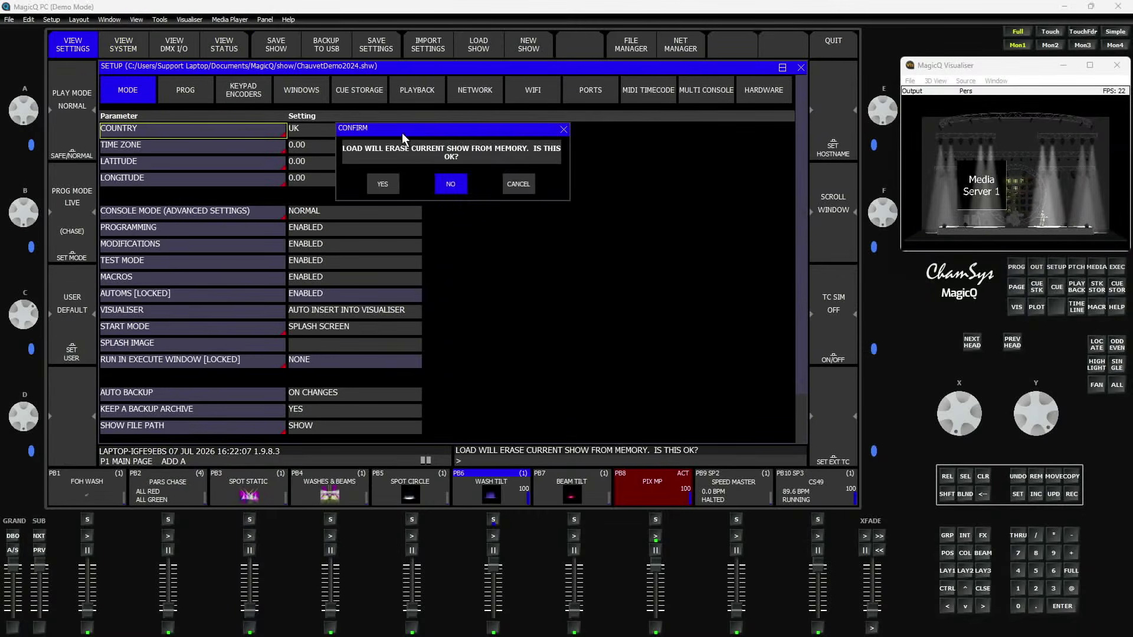
pyautogui.click(381, 178)
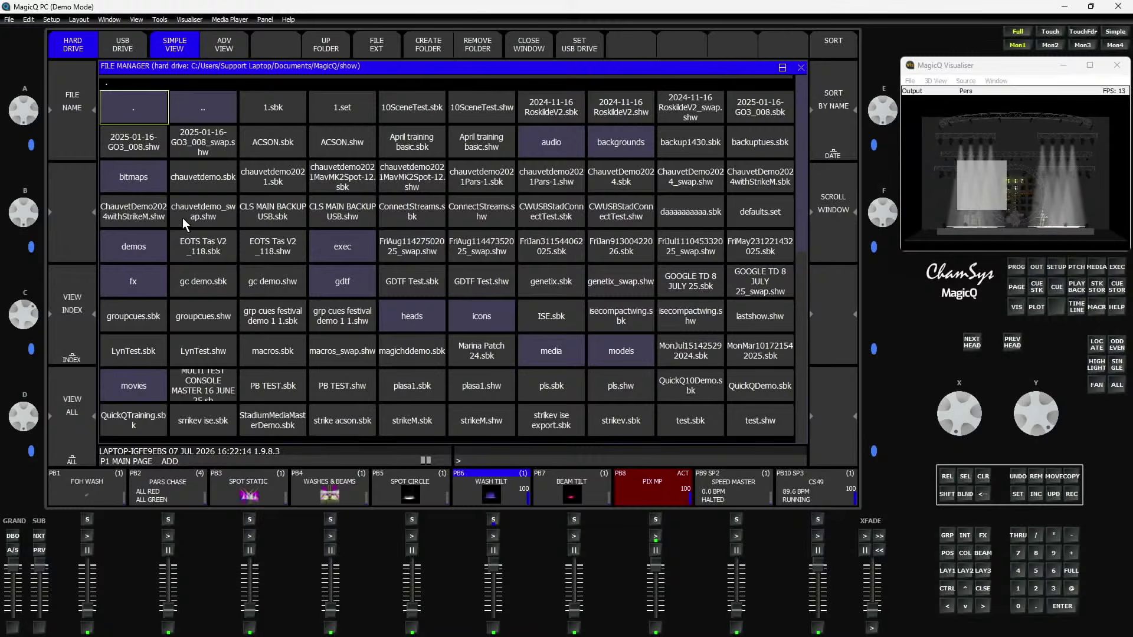
pyautogui.click(148, 239)
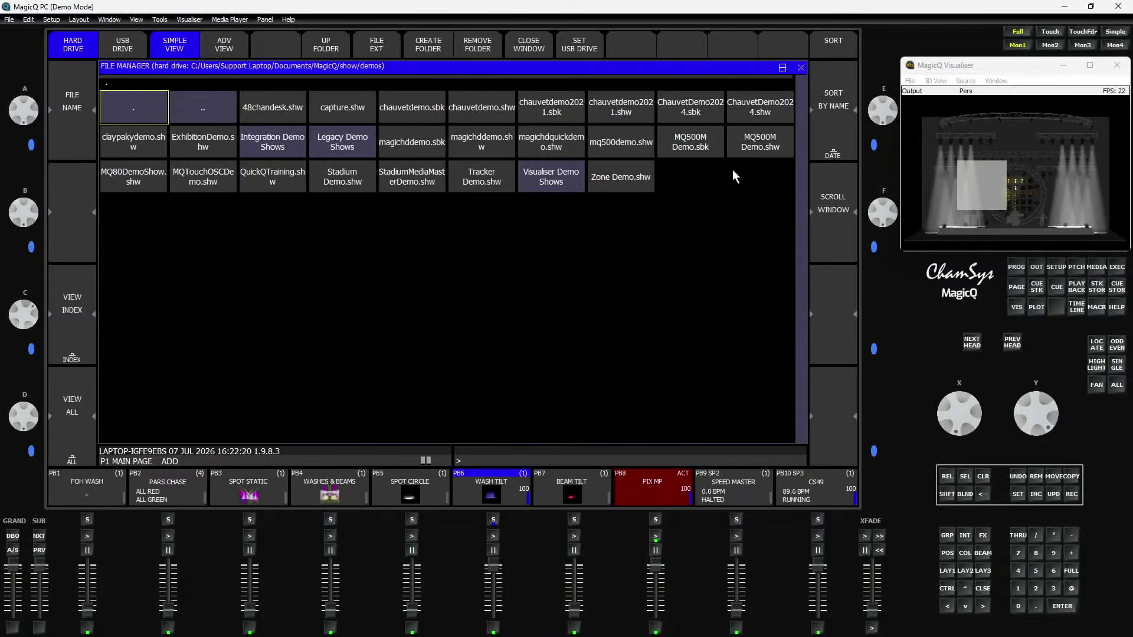
pyautogui.click(753, 109)
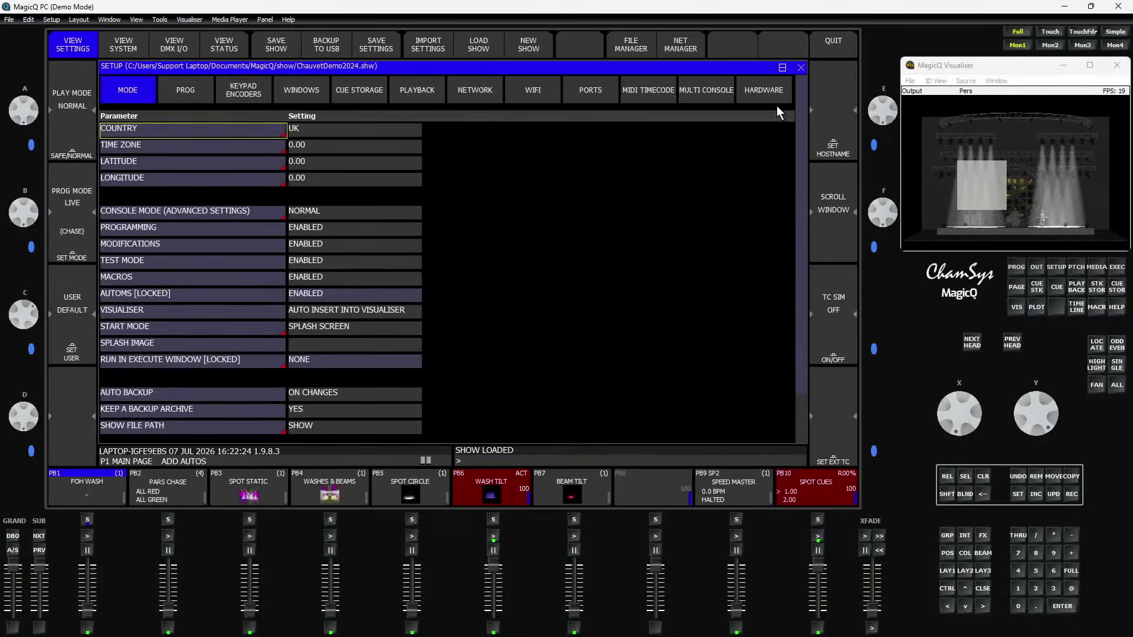
# Release all active playbacks in the loaded demo show
pyautogui.click(947, 493)
pyautogui.click(947, 476)
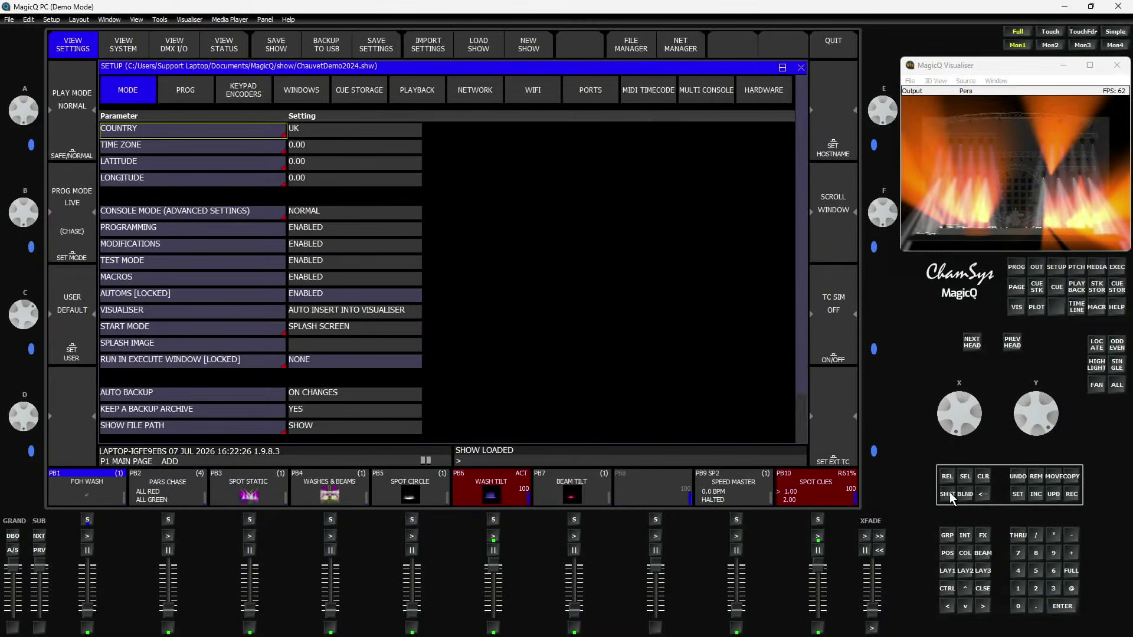
pyautogui.moveTo(1028, 182); pyautogui.dragTo(1065, 165)
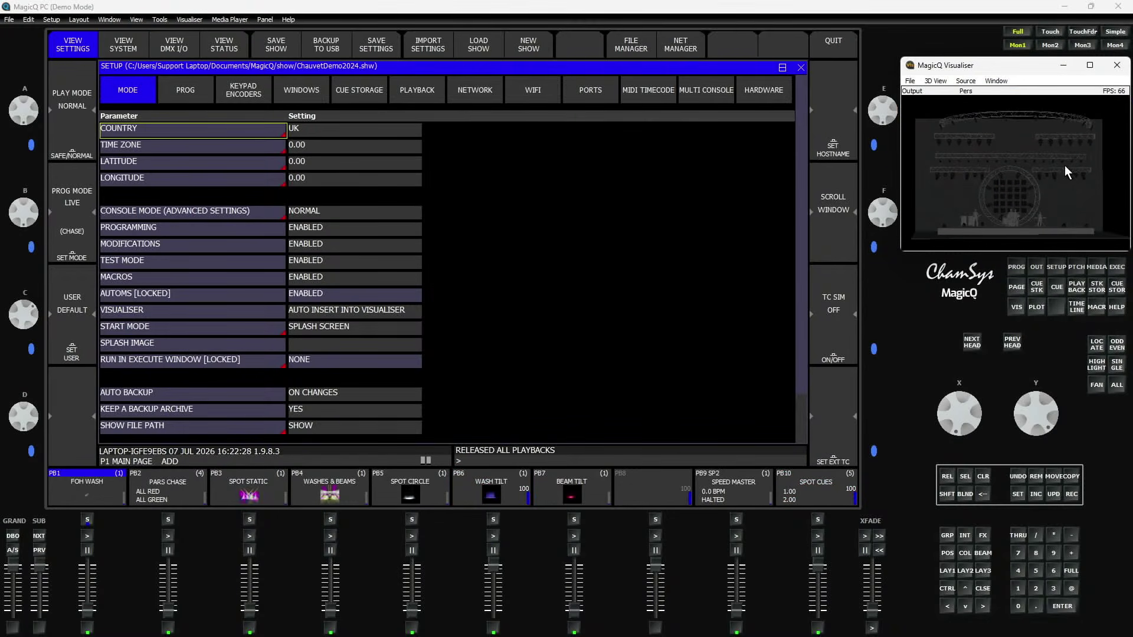